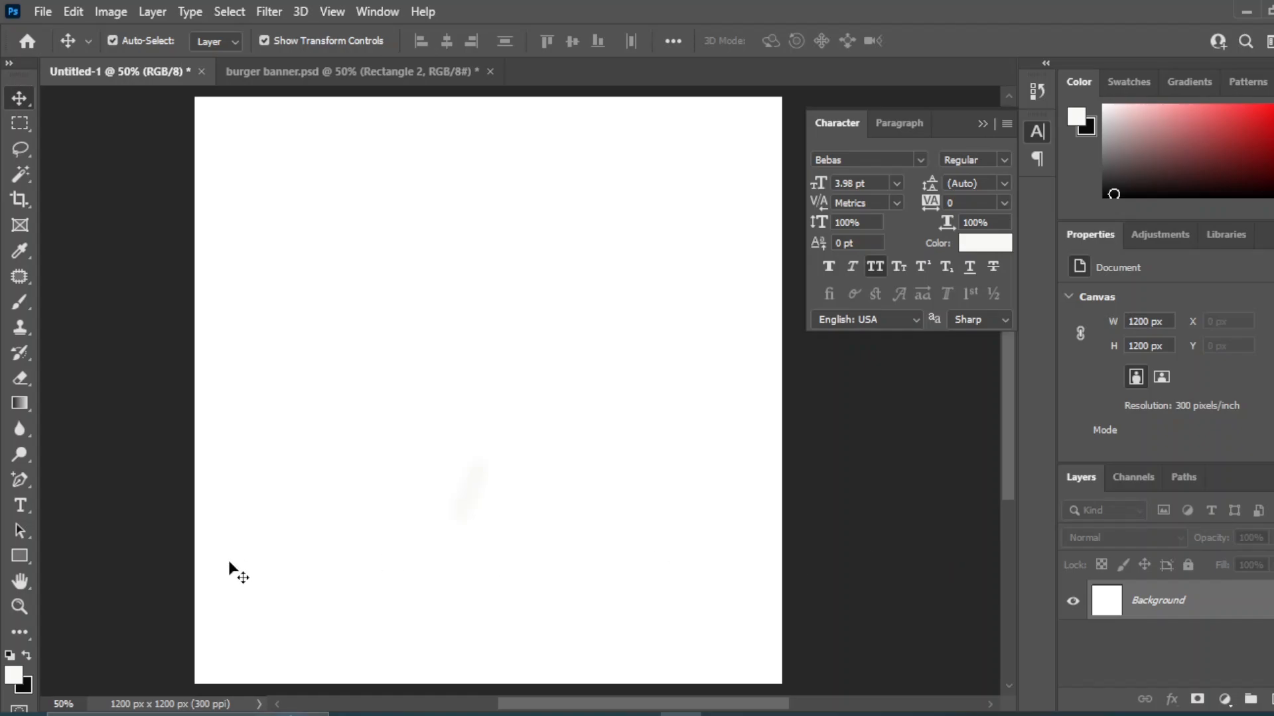
# - Draw a rectangle about 1218 × 1225 px covering the whole canvas and fill it with the pink-to-purple gradient preset
pyautogui.moveTo(16, 552); pyautogui.dragTo(98, 558)
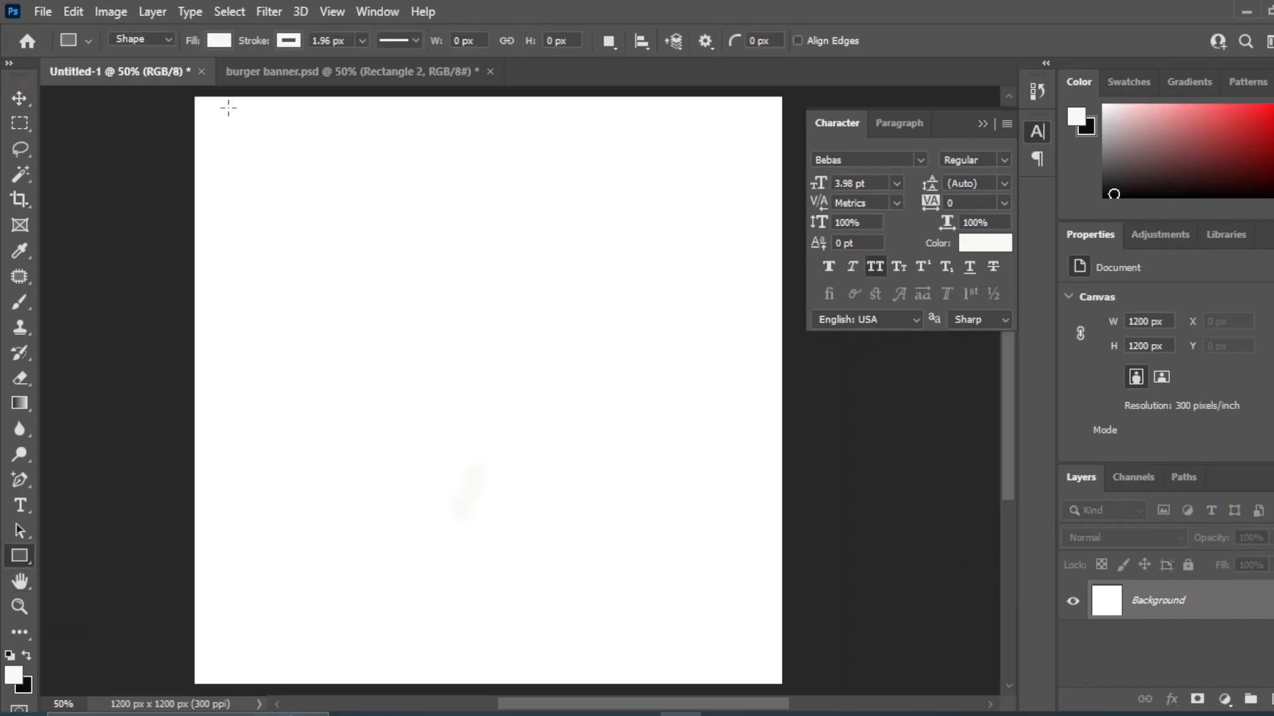
pyautogui.moveTo(189, 90); pyautogui.dragTo(785, 690)
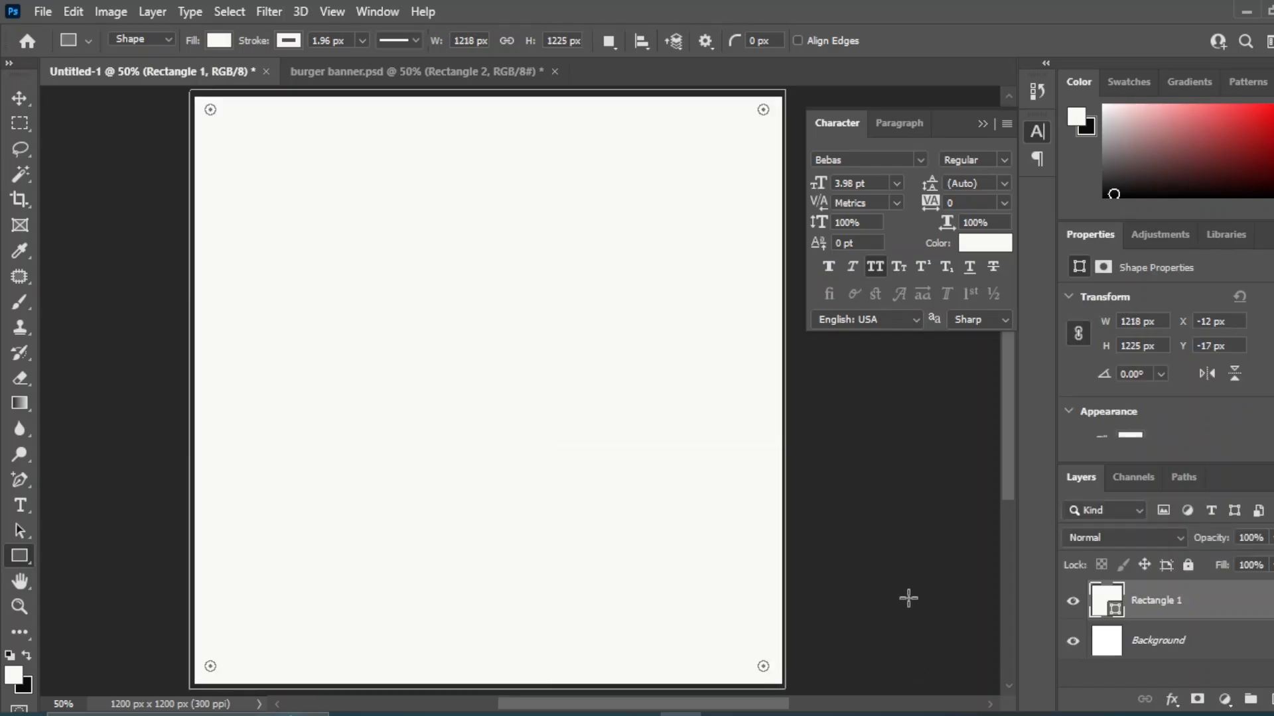
pyautogui.scroll(-1, 1199, 376)
pyautogui.click(1133, 404)
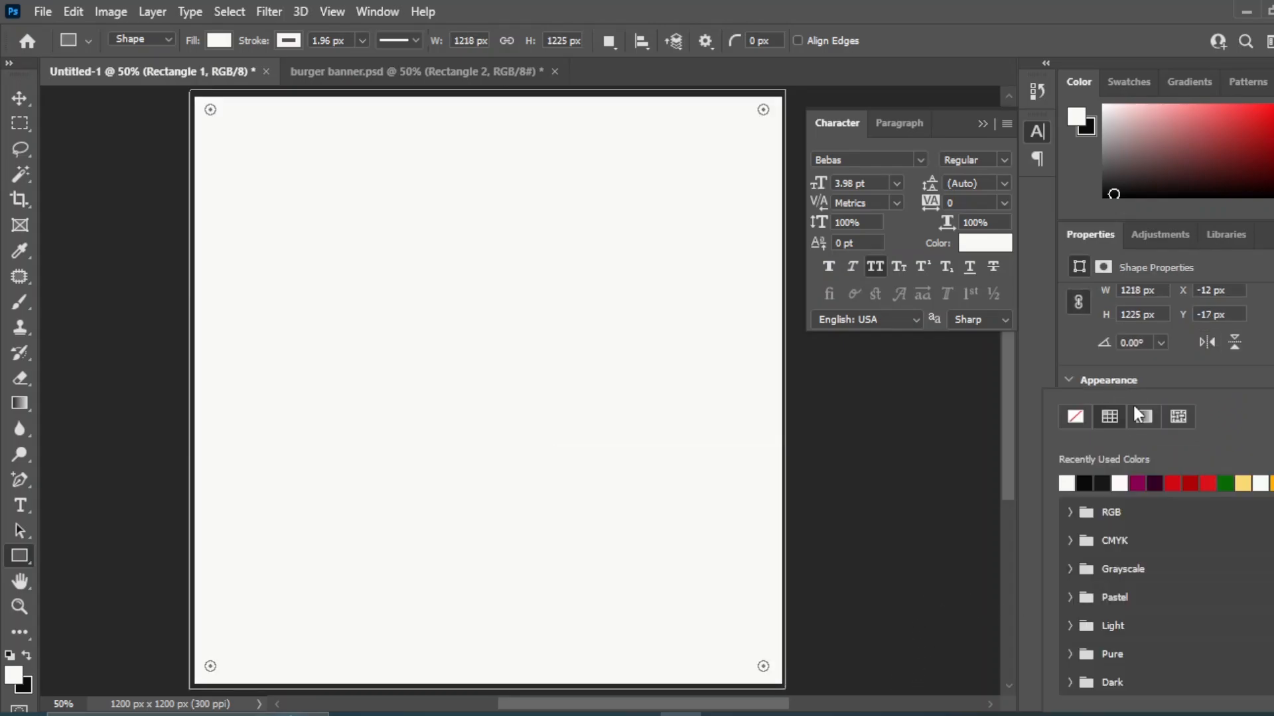
pyautogui.click(1148, 418)
pyautogui.click(1064, 485)
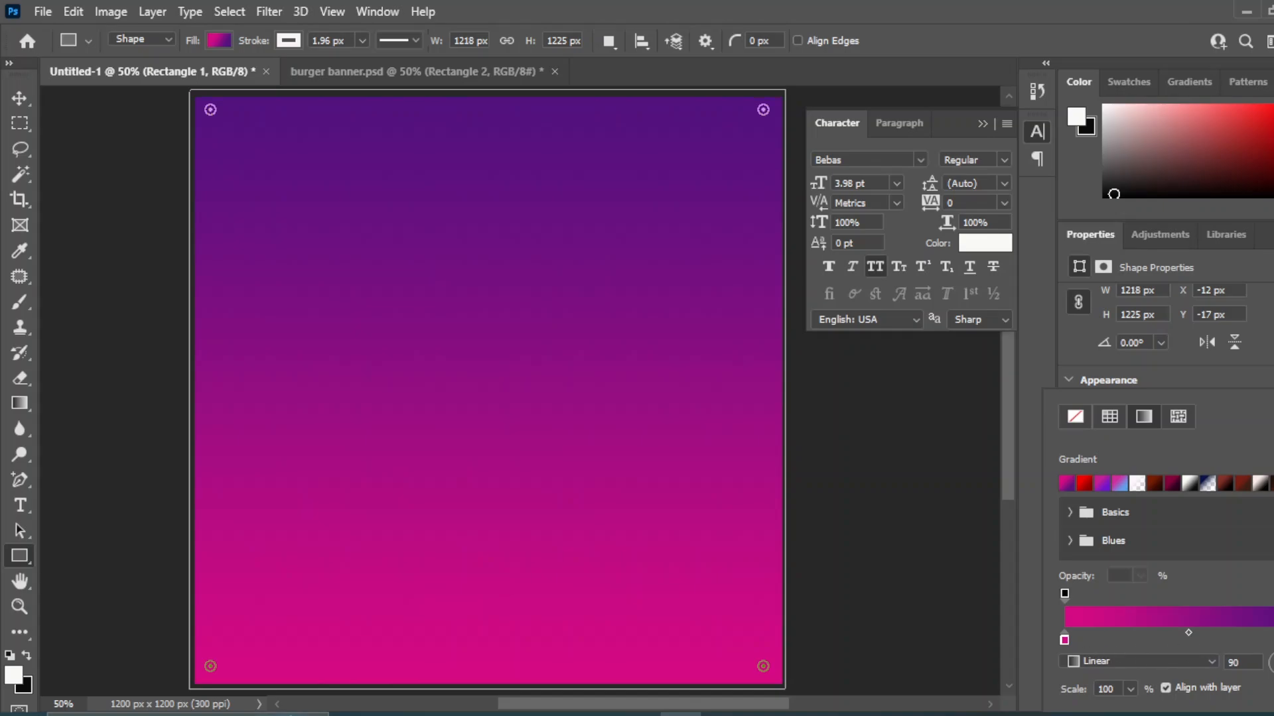
# - Darken the purple end stop of the rectangle's gradient to #2b0447
pyautogui.doubleClick(1273, 639)
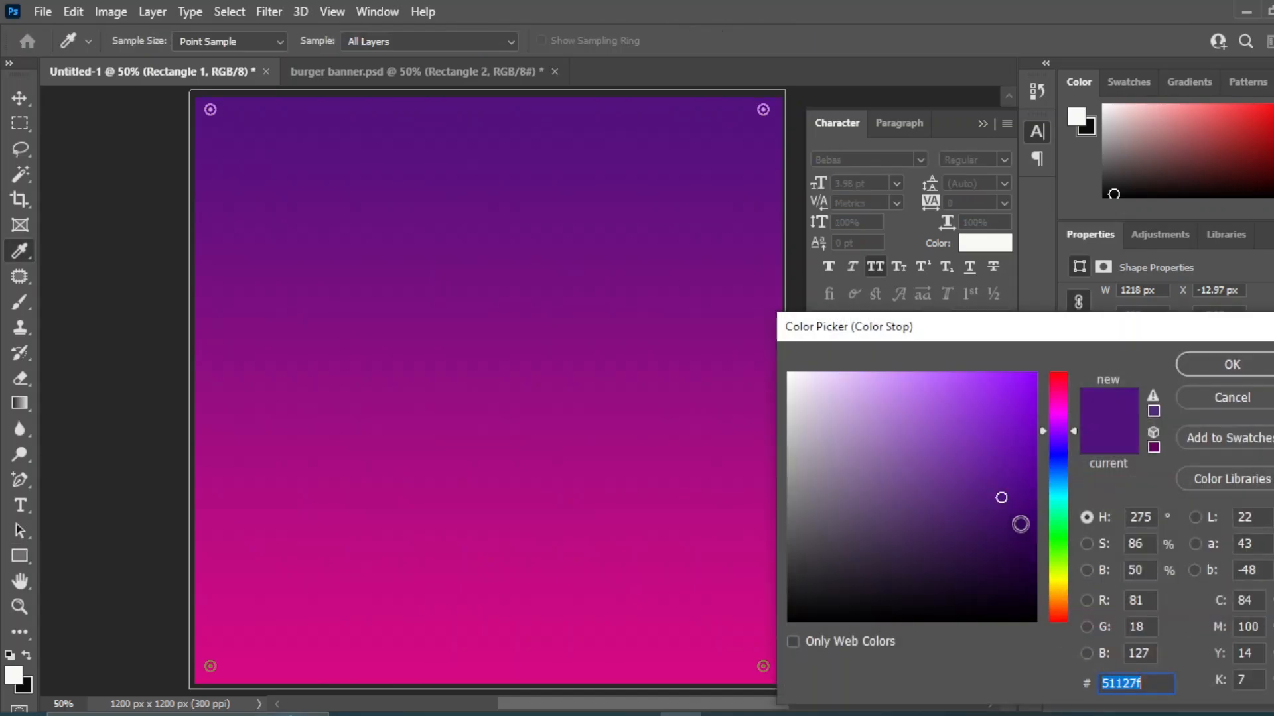
pyautogui.click(1021, 524)
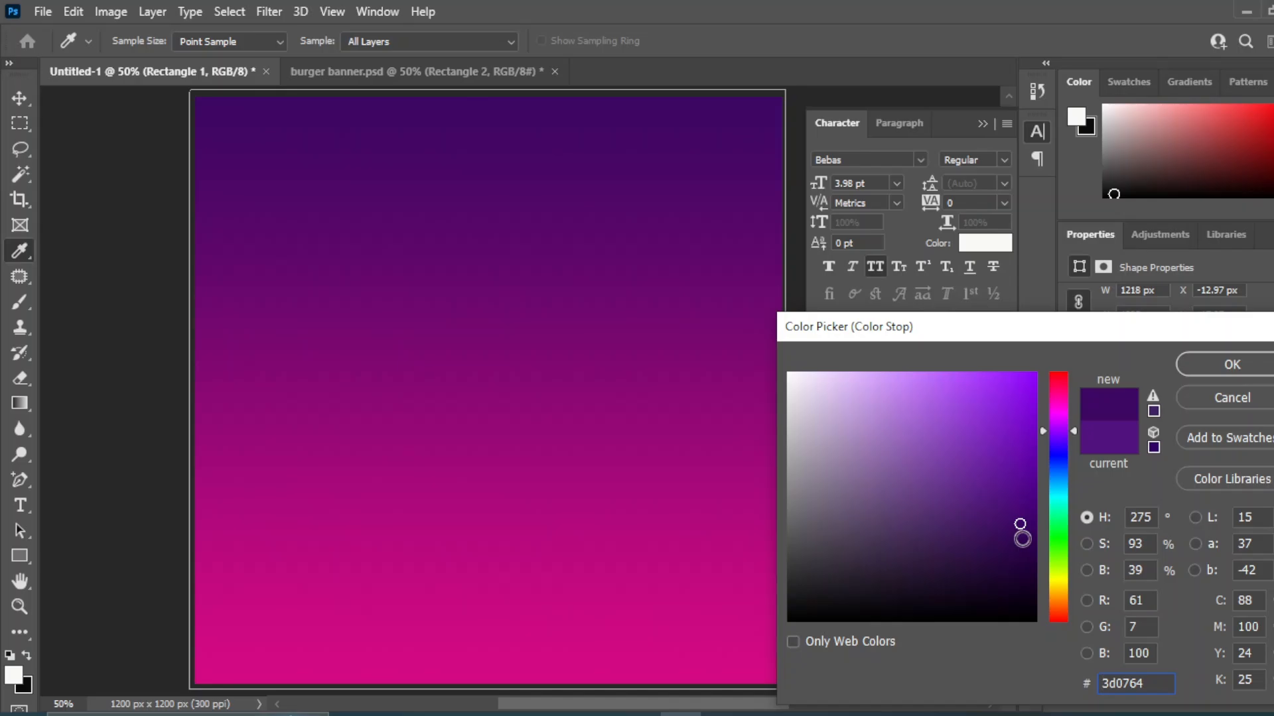
pyautogui.click(1023, 539)
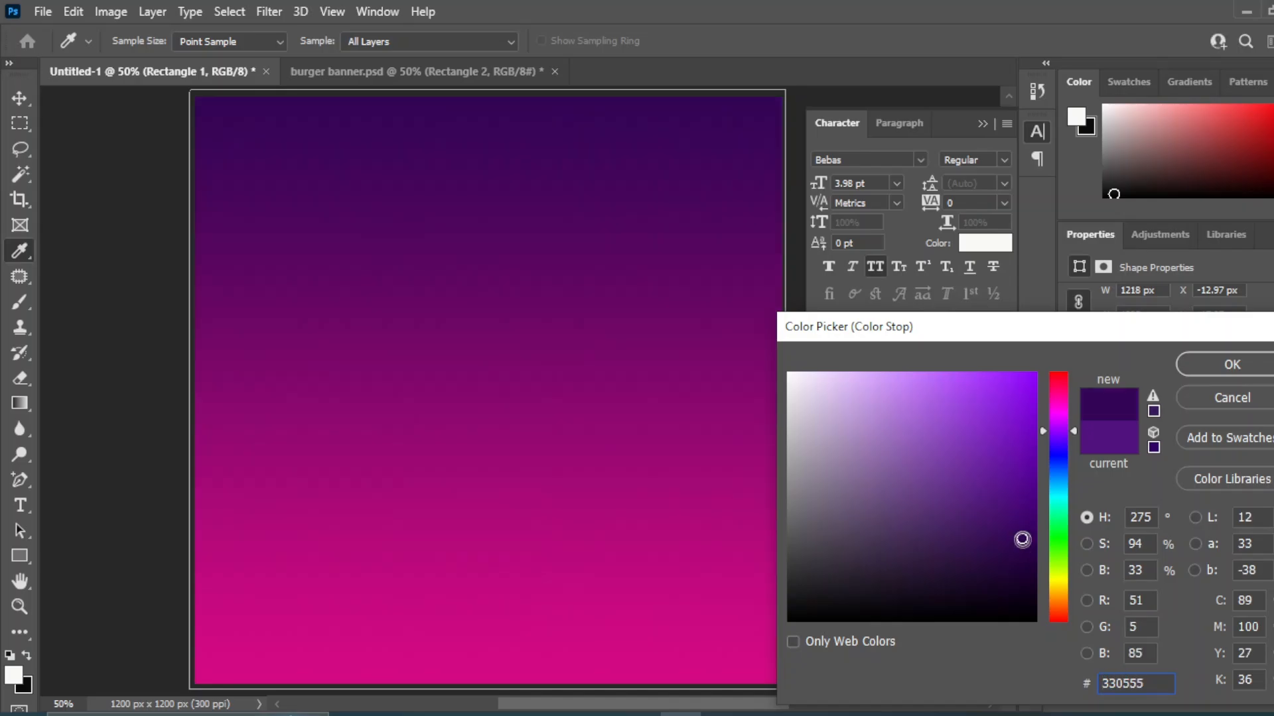
pyautogui.click(1025, 552)
pyautogui.click(1236, 366)
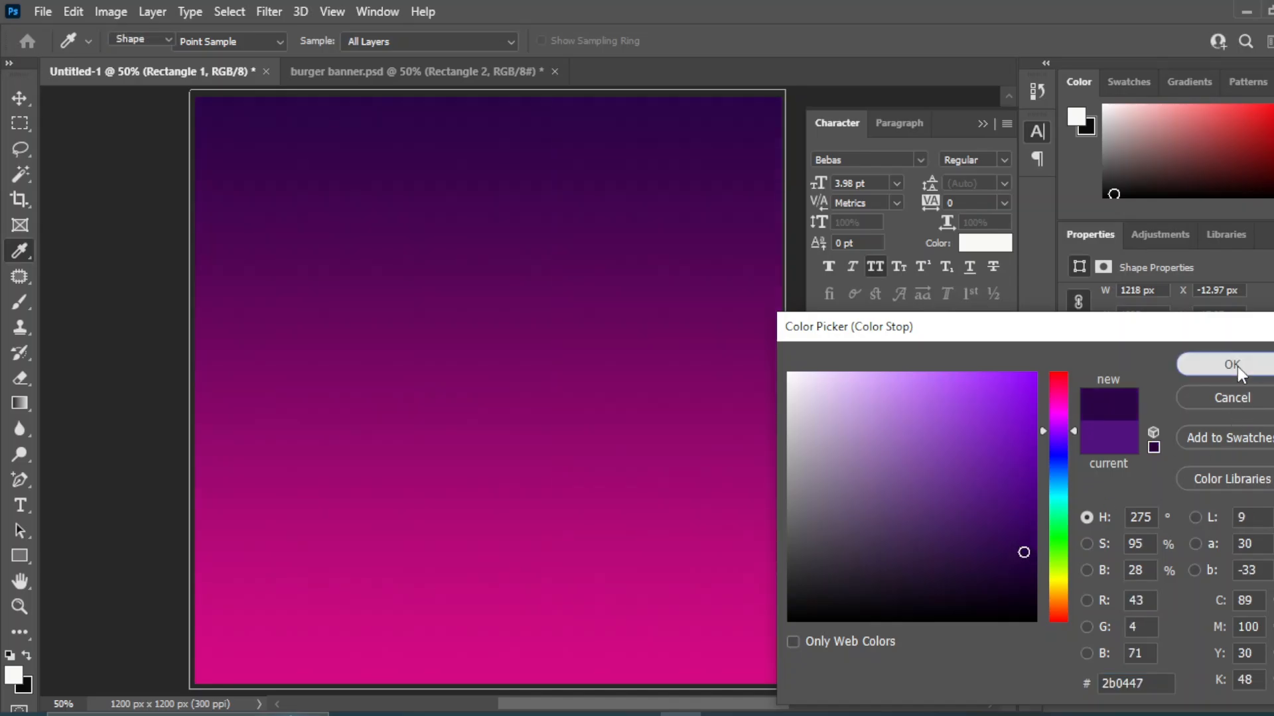
# - Darken the pink start stop of the rectangle's gradient to #ae0a6c
pyautogui.doubleClick(1065, 638)
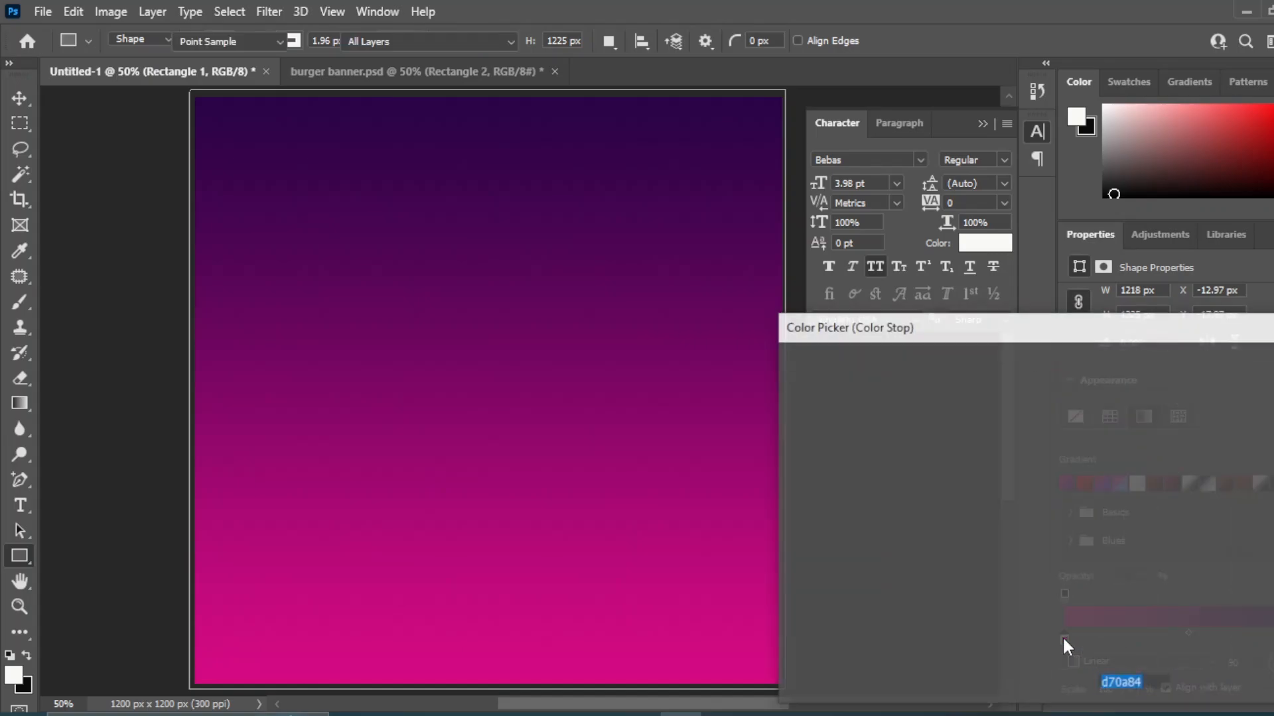
pyautogui.moveTo(1023, 436); pyautogui.dragTo(1022, 451)
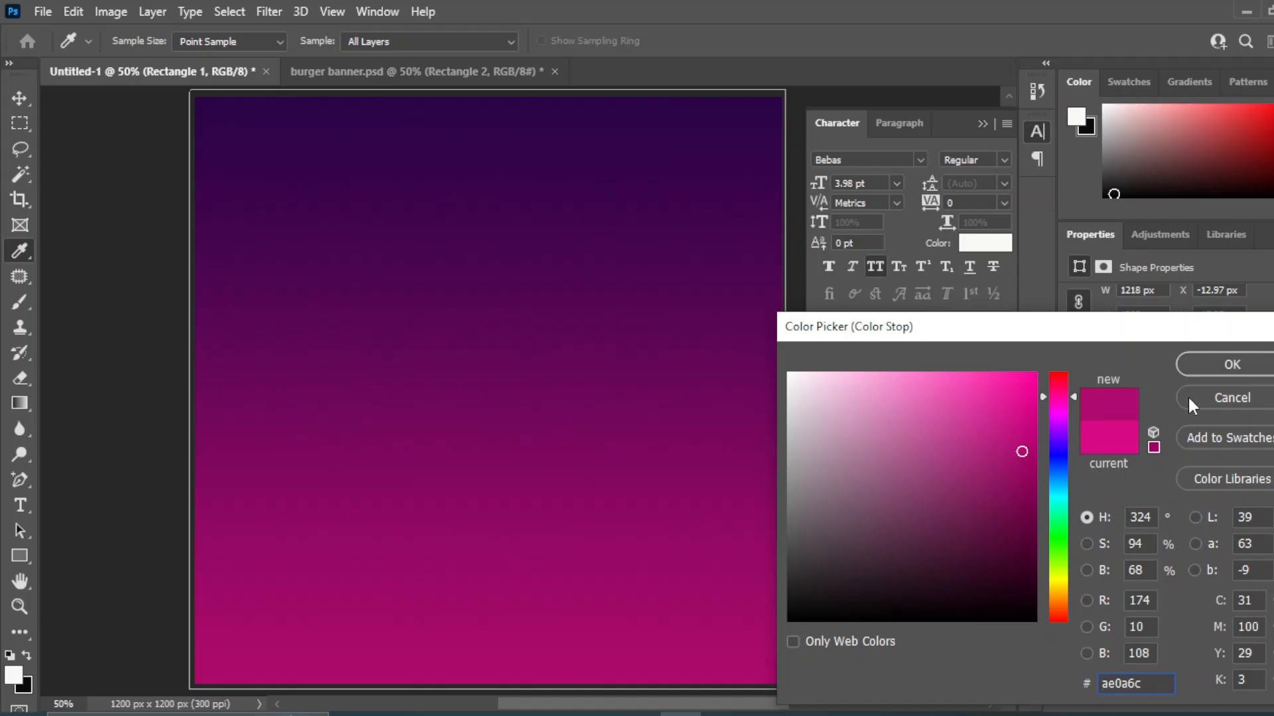
pyautogui.click(1231, 365)
pyautogui.click(1231, 365)
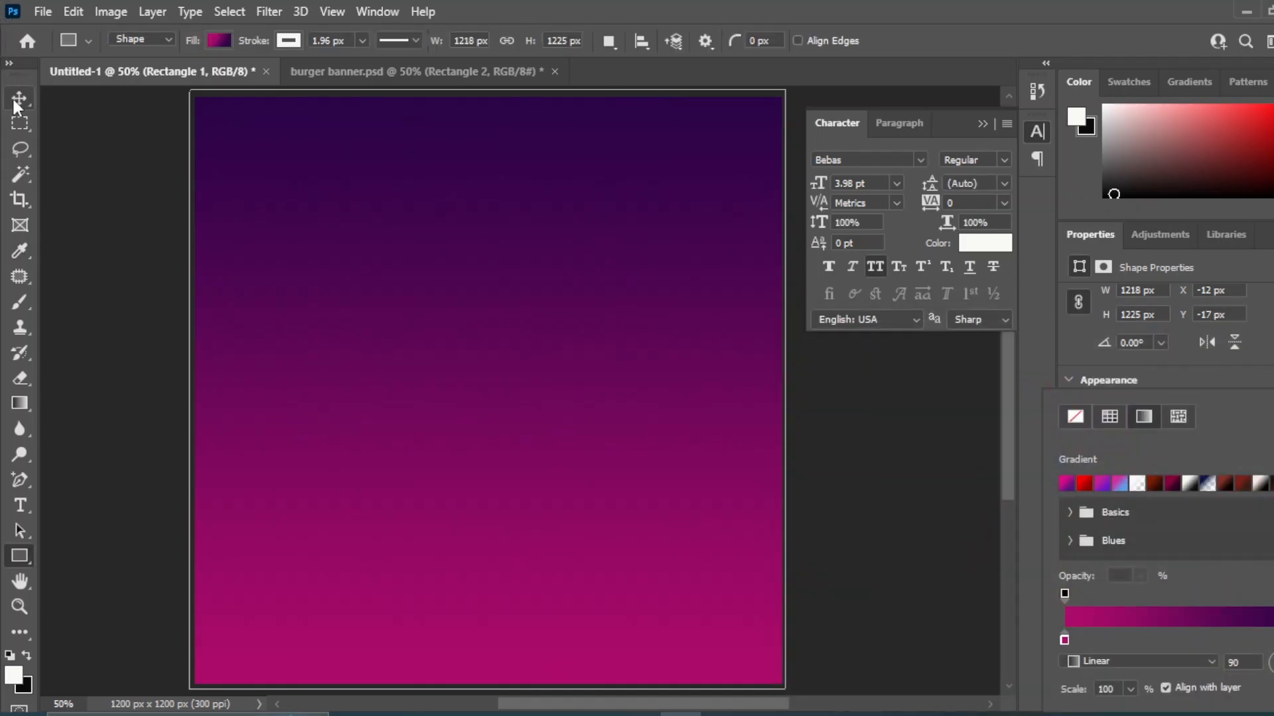
pyautogui.click(20, 99)
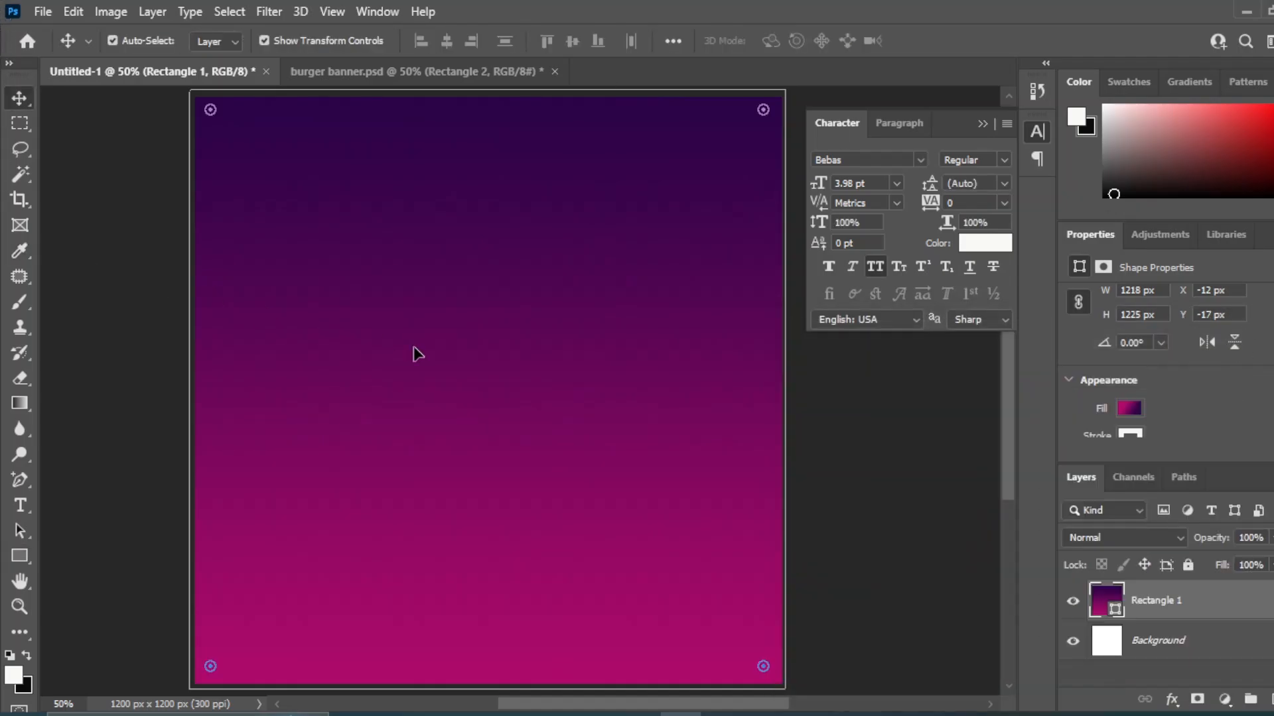
# - Convert the gradient rectangle to a smart object and apply an Add Noise filter at 5.35% with uniform distribution
pyautogui.click(268, 12)
pyautogui.moveTo(288, 320)
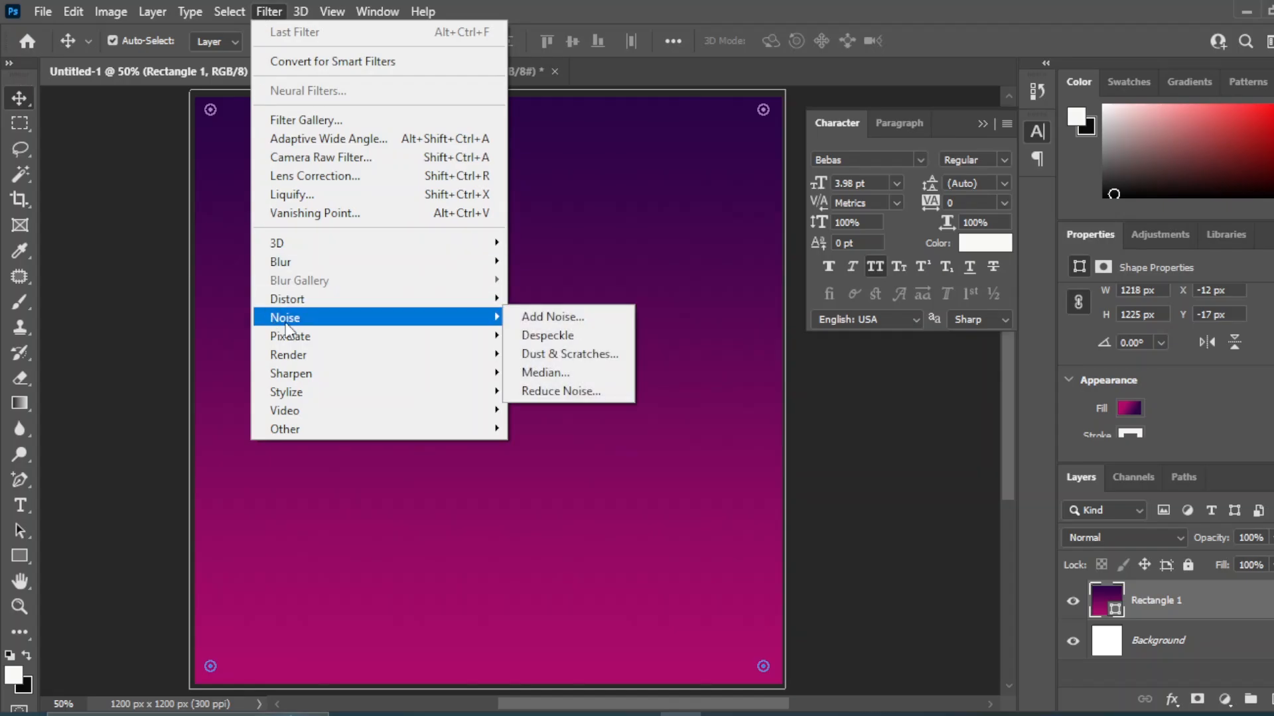
pyautogui.click(577, 317)
pyautogui.click(633, 286)
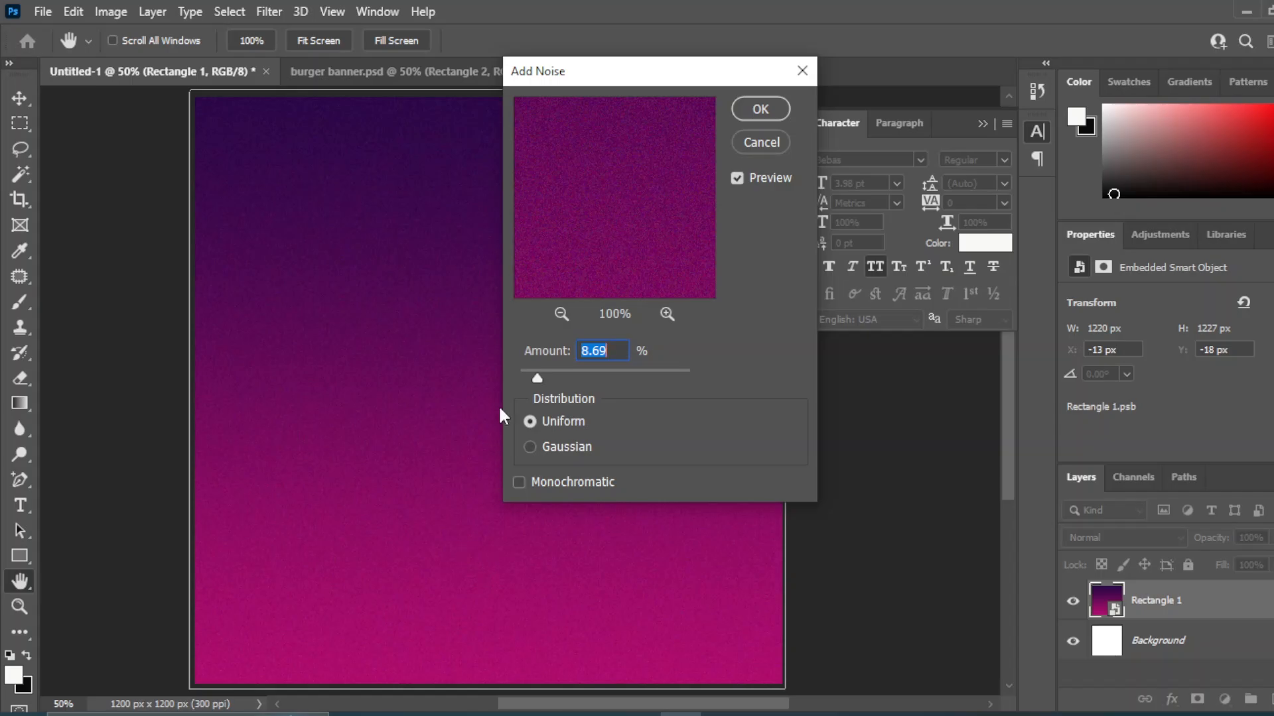
pyautogui.moveTo(533, 374); pyautogui.dragTo(532, 373)
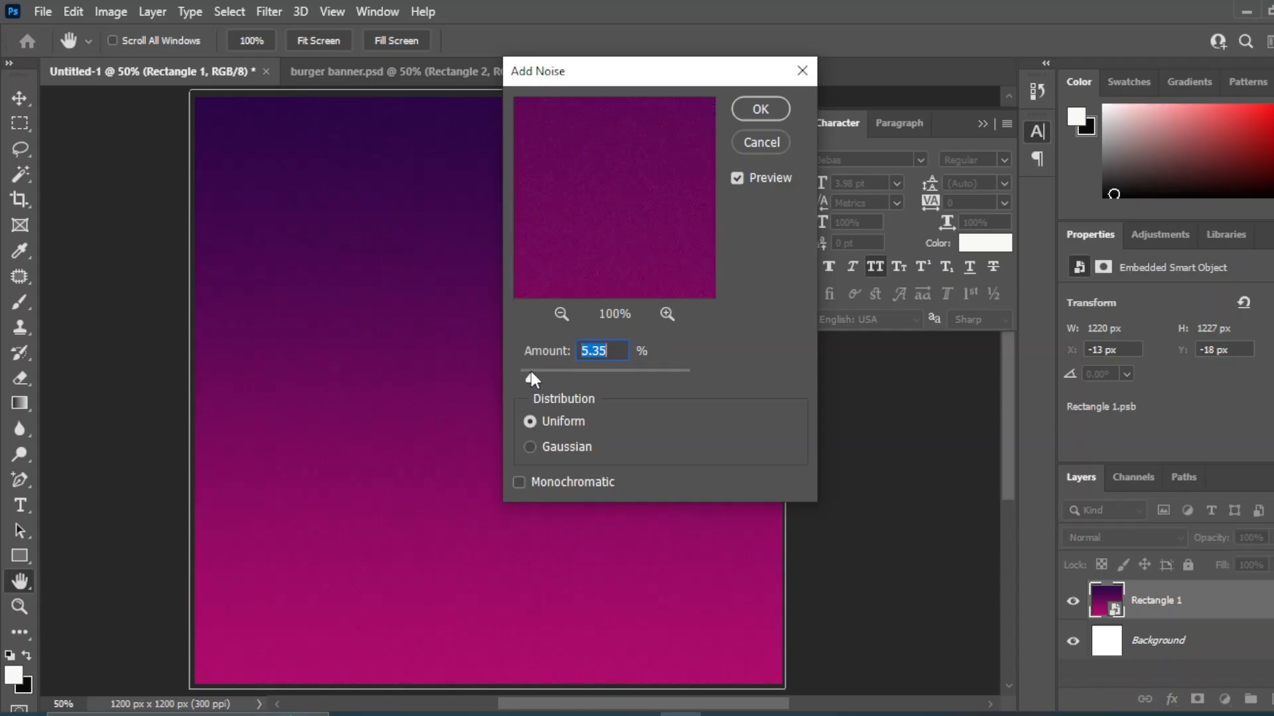
pyautogui.click(759, 107)
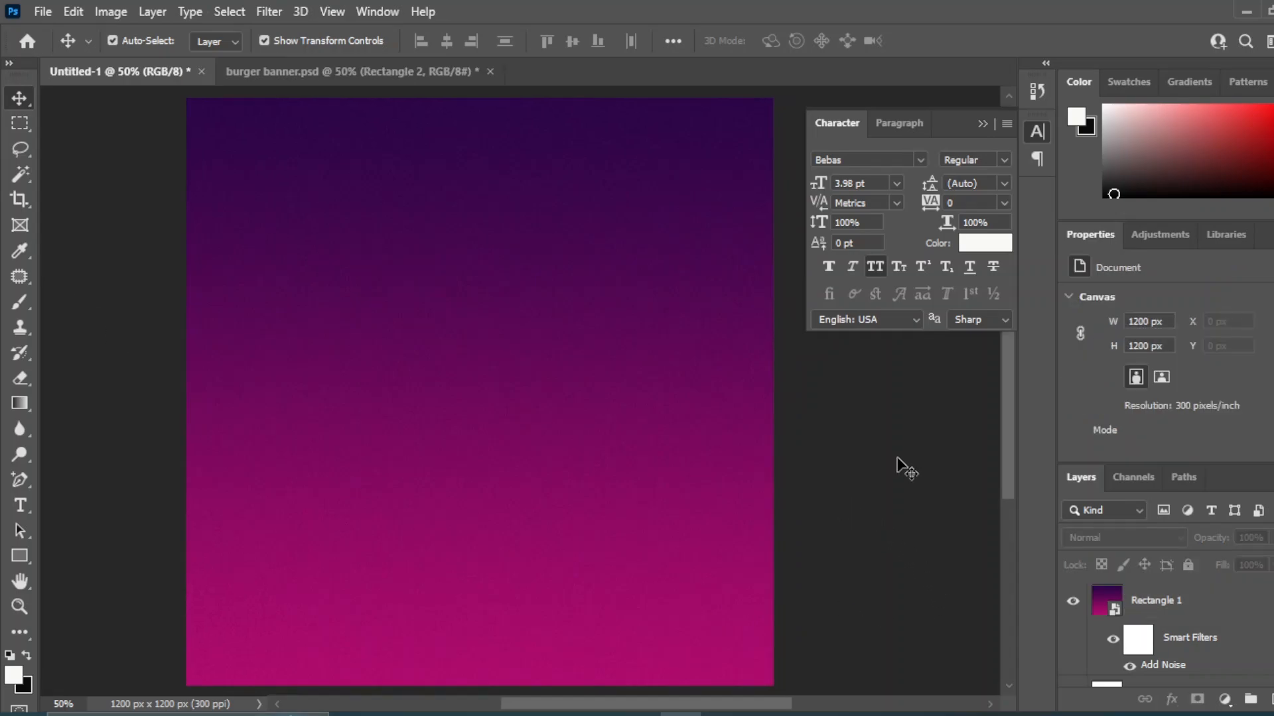
# - Draw a white rectangle about 1224 × 409 px across the lower third of the canvas
pyautogui.click(10, 559)
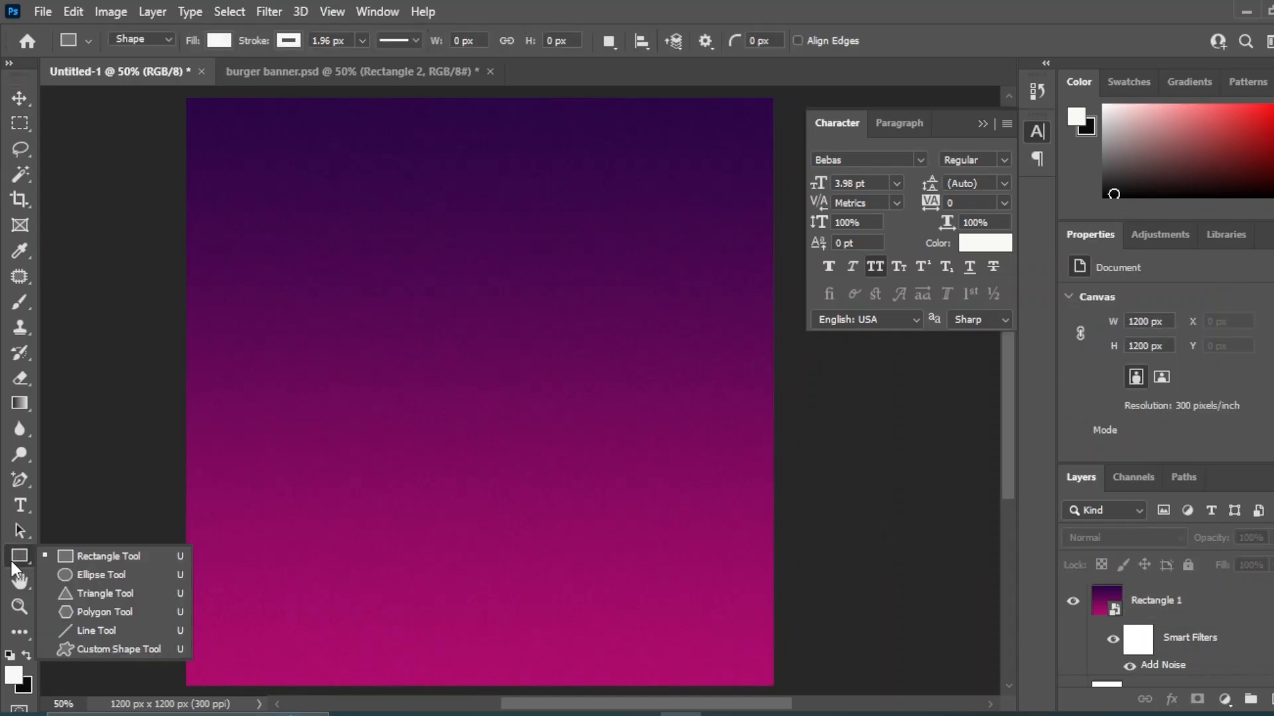
pyautogui.click(93, 556)
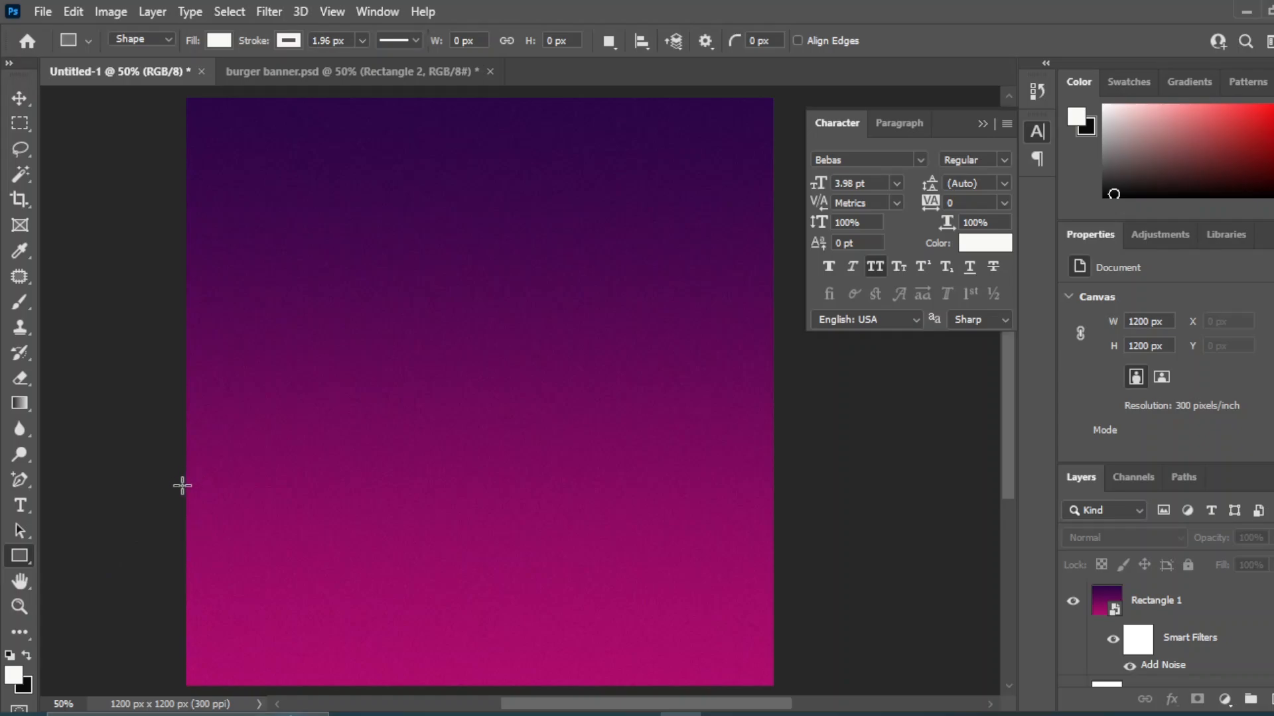
pyautogui.moveTo(182, 486); pyautogui.dragTo(779, 653)
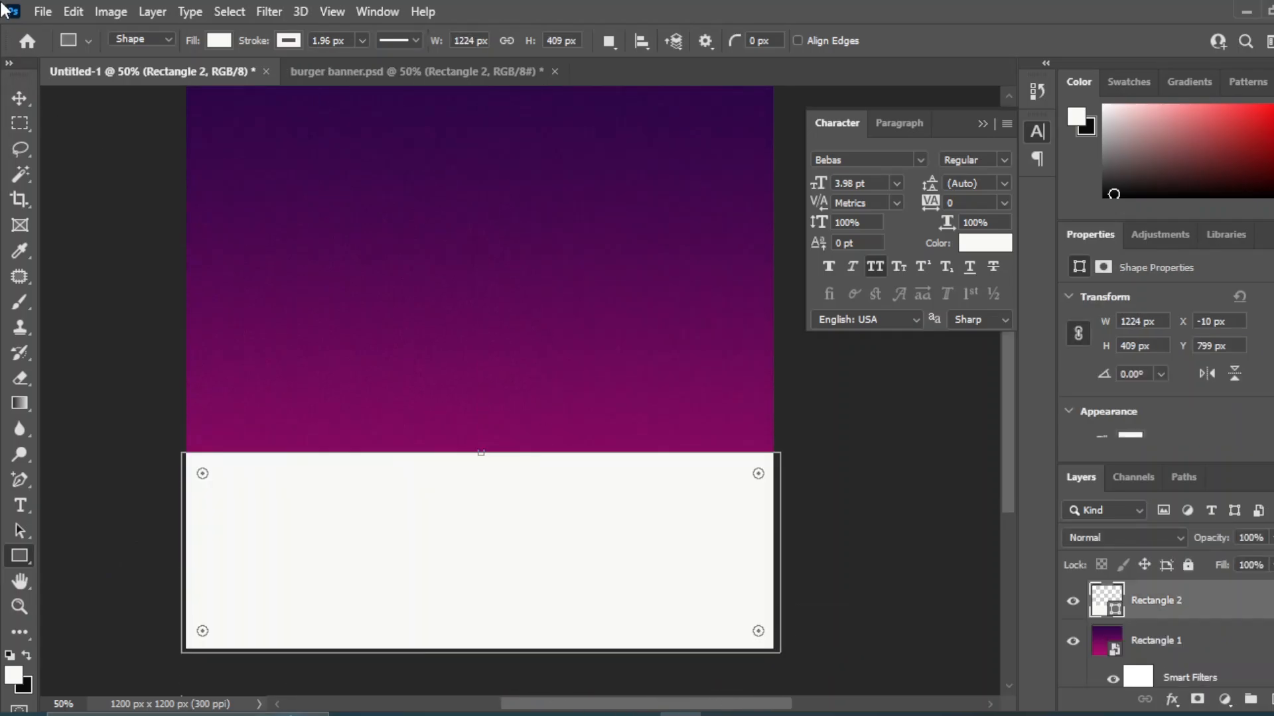
pyautogui.click(18, 99)
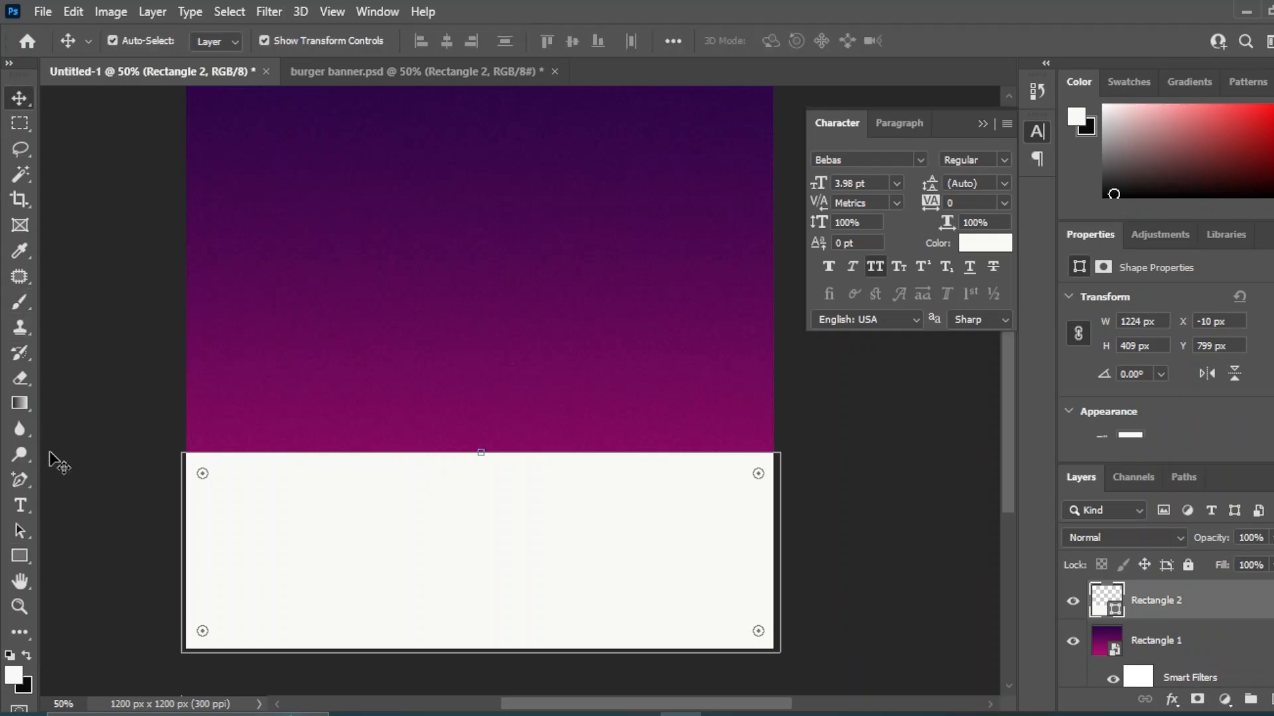
# - Add an anchor point to the white rectangle's upper edge and pull its handles to bend the edge into an S-shaped wave
pyautogui.moveTo(16, 479); pyautogui.dragTo(107, 541)
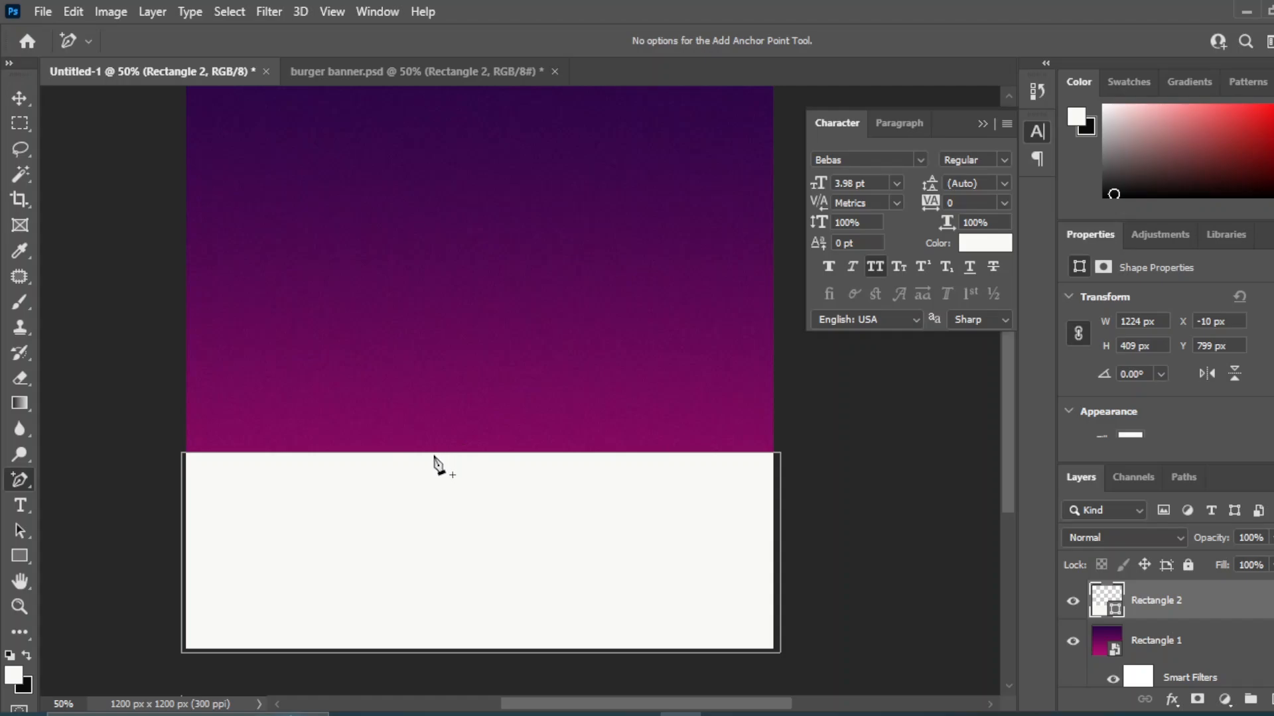
pyautogui.click(433, 454)
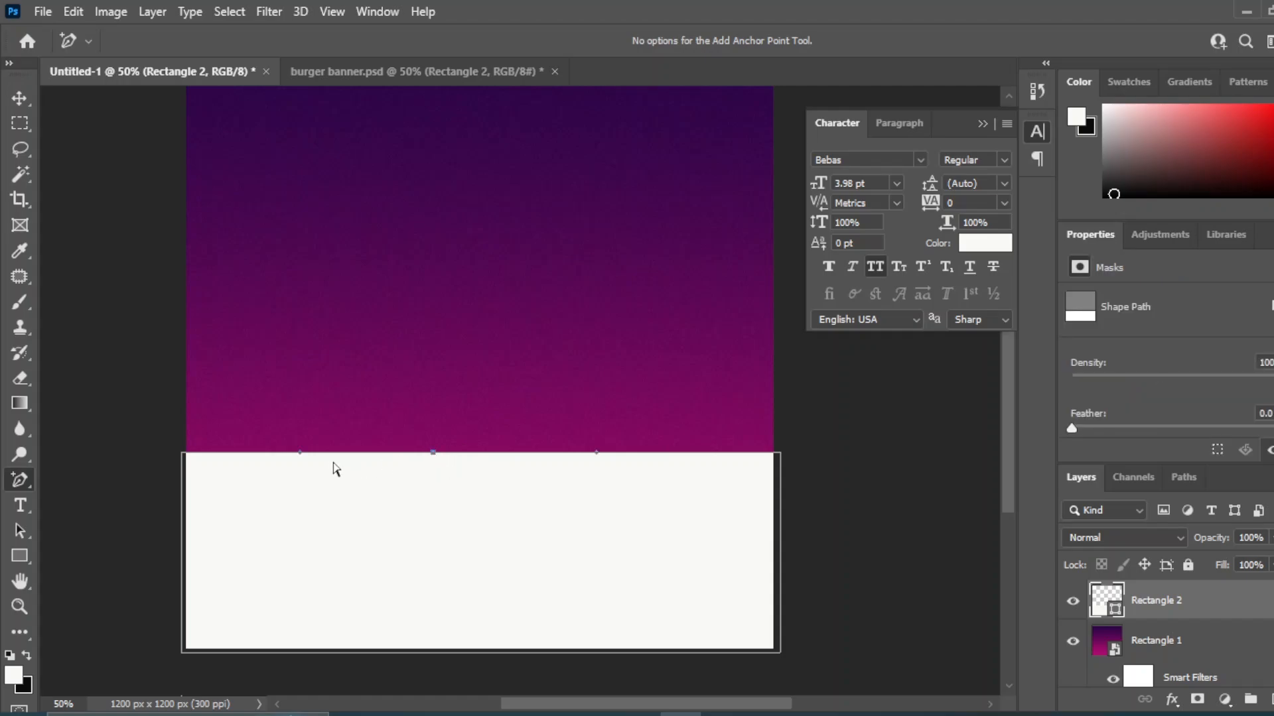
pyautogui.moveTo(300, 457); pyautogui.dragTo(313, 397)
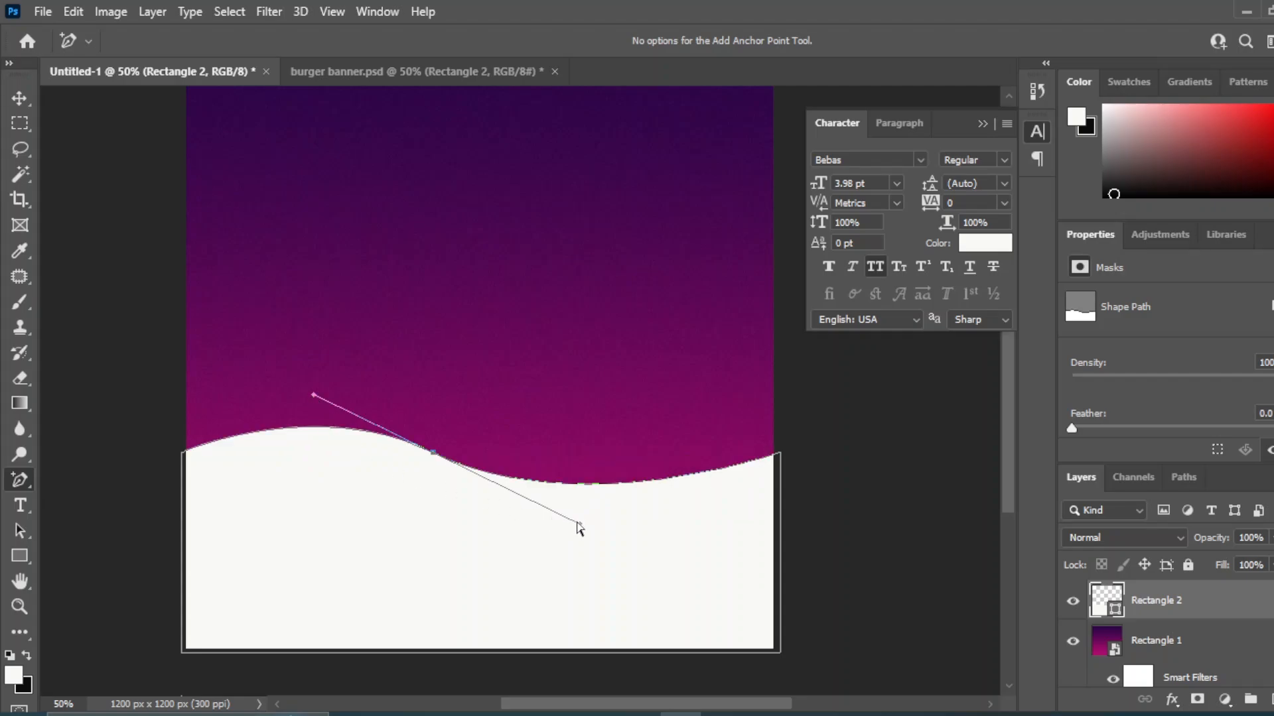
pyautogui.moveTo(579, 528); pyautogui.dragTo(575, 554)
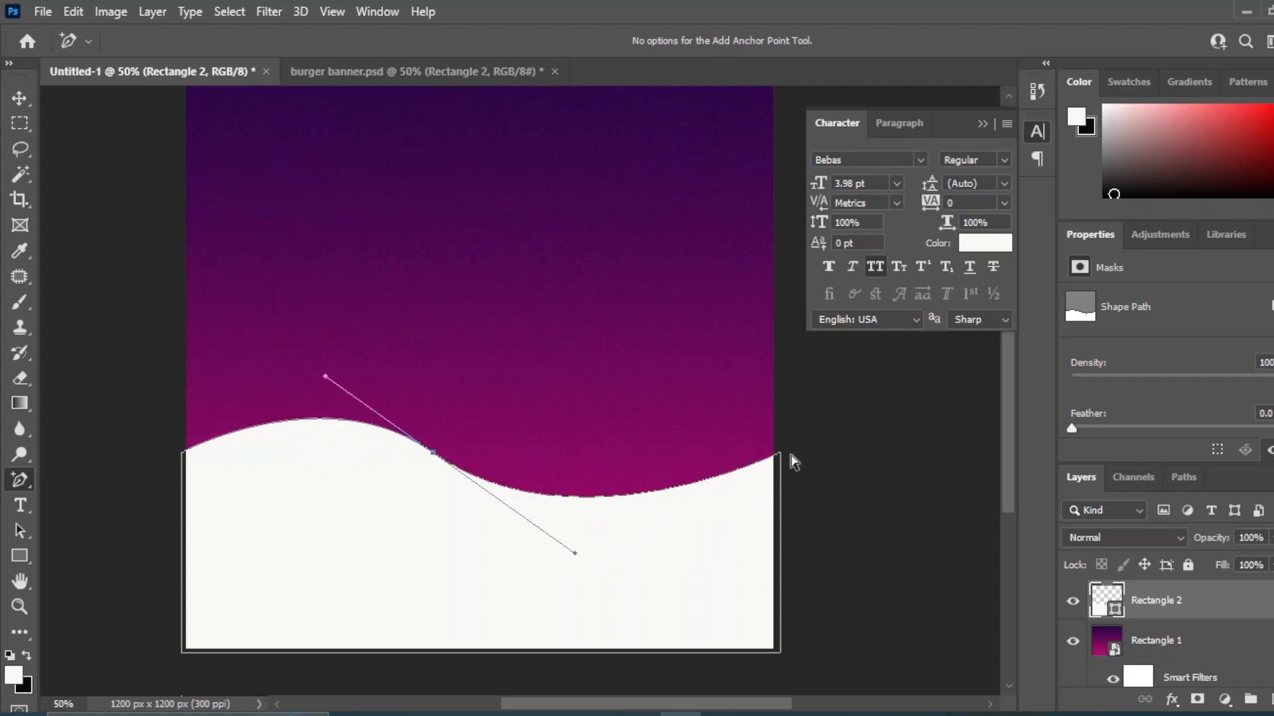
# - Steepen the wave around its middle anchor point, lowering the right end of the edge and raising the left end
pyautogui.moveTo(780, 458); pyautogui.dragTo(781, 505)
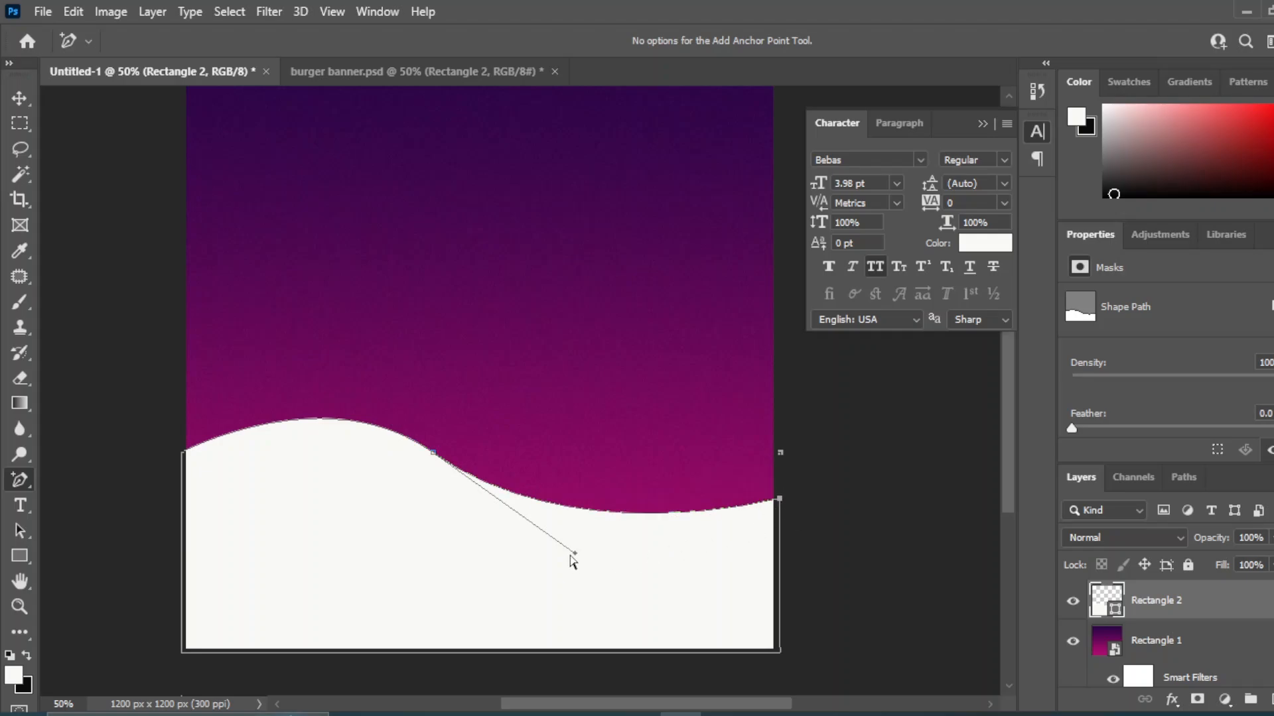
pyautogui.moveTo(575, 560); pyautogui.dragTo(564, 580)
pyautogui.moveTo(339, 362); pyautogui.dragTo(347, 345)
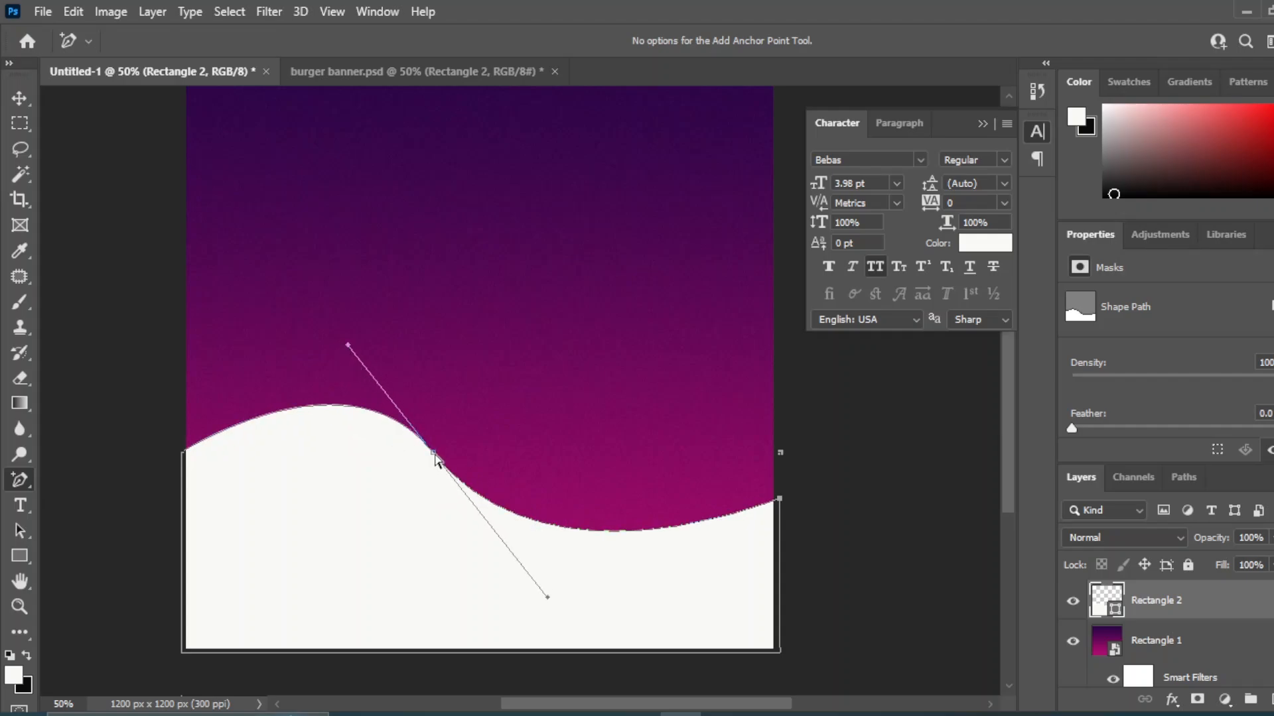
pyautogui.moveTo(436, 458); pyautogui.dragTo(470, 462)
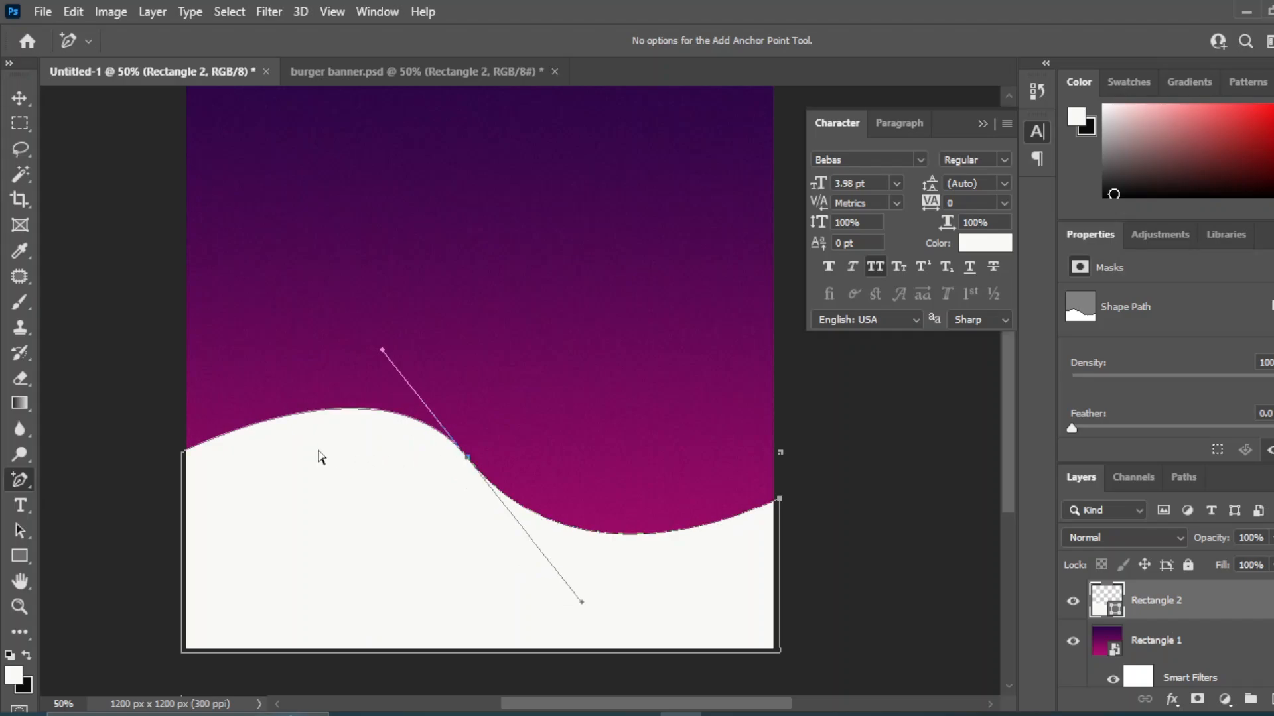
pyautogui.moveTo(185, 460); pyautogui.dragTo(181, 410)
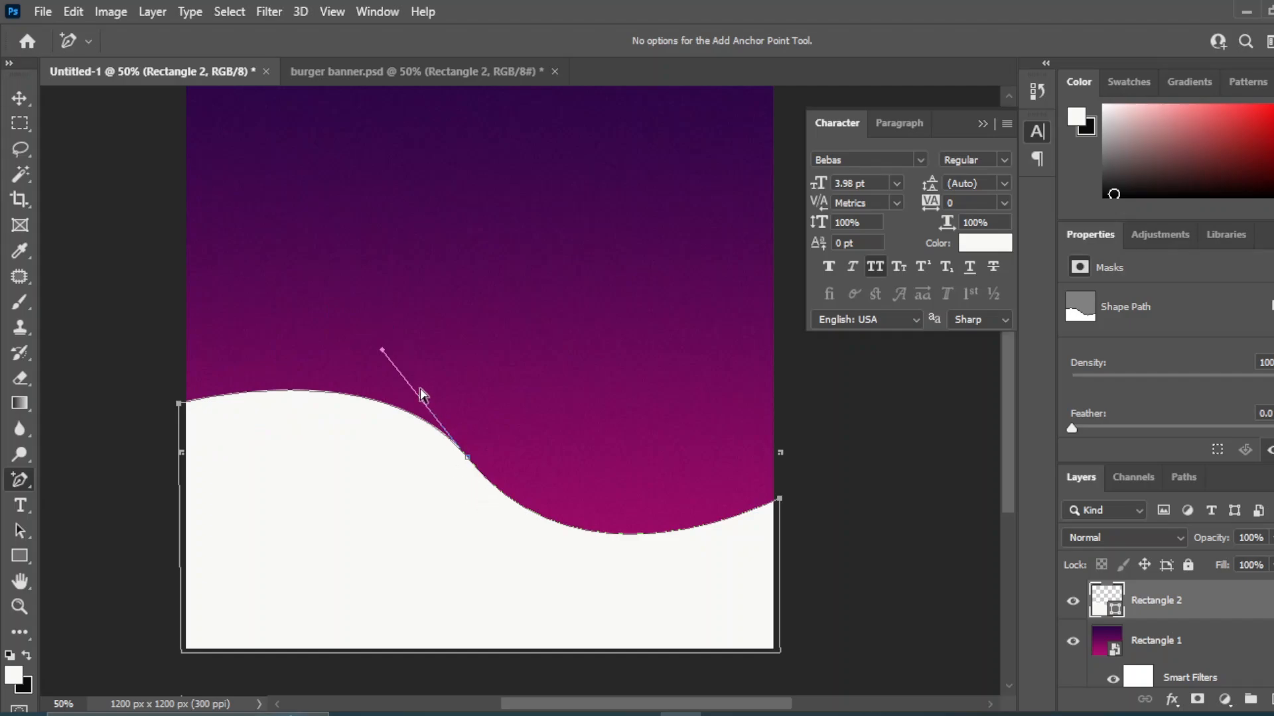
# - Refine the wave by moving its middle anchor point up and to the right and readjusting the curve handles
pyautogui.moveTo(382, 352); pyautogui.dragTo(378, 354)
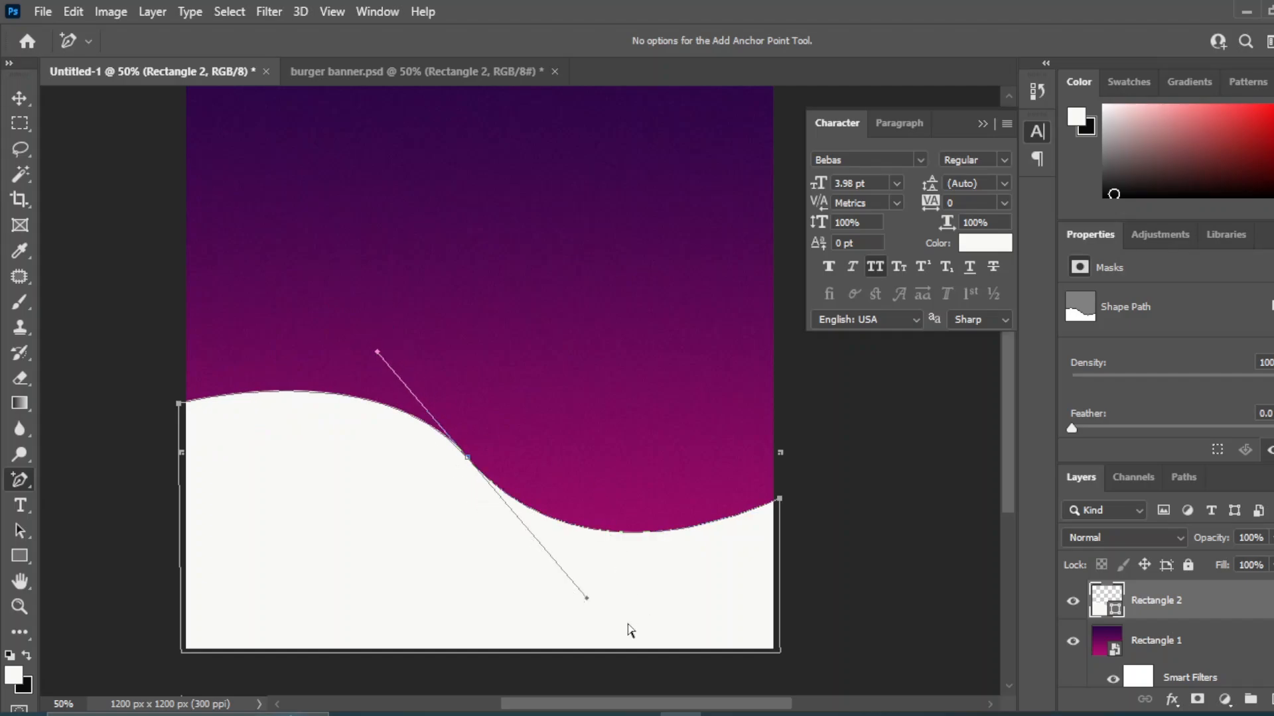
pyautogui.moveTo(585, 601); pyautogui.dragTo(599, 568)
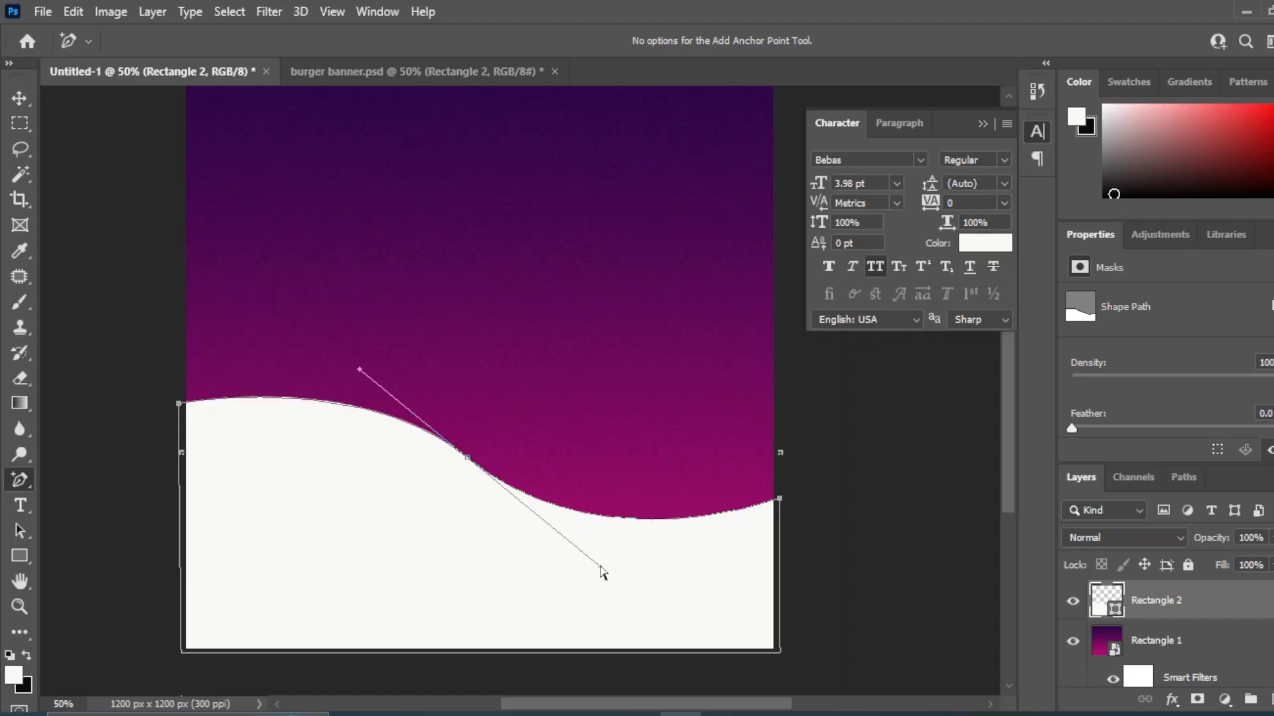
pyautogui.moveTo(466, 458); pyautogui.dragTo(495, 432)
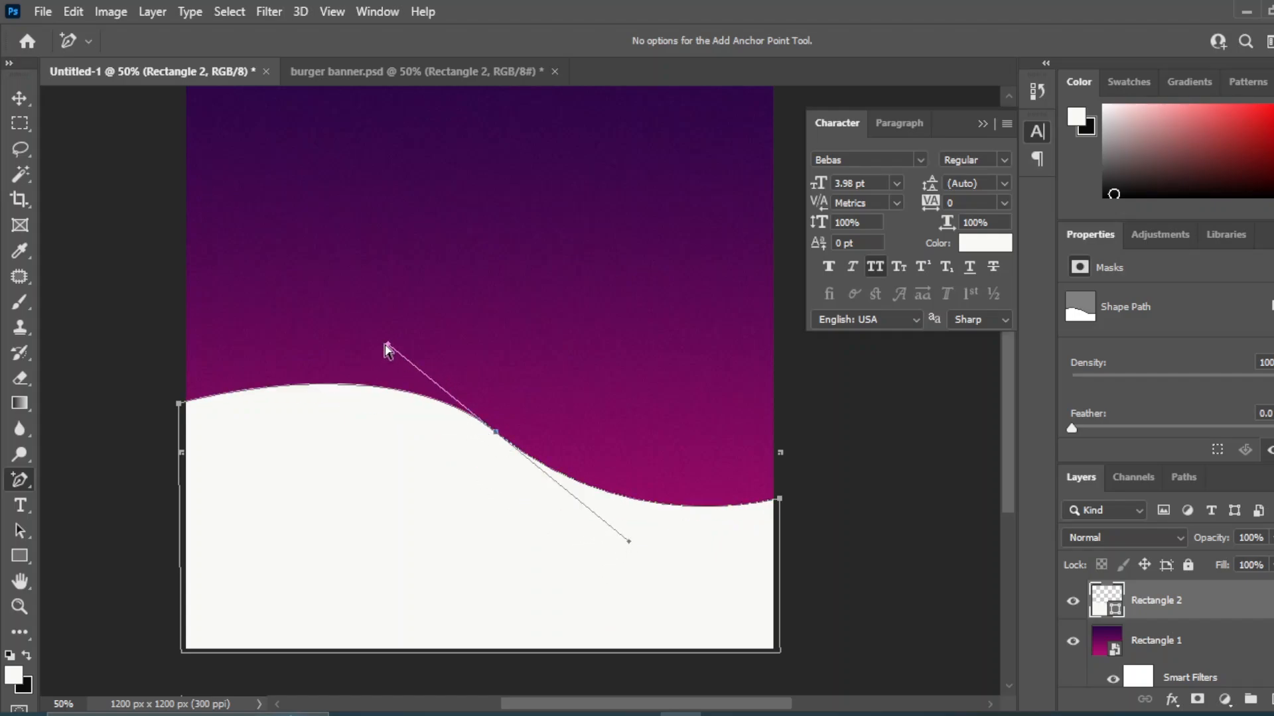
pyautogui.moveTo(386, 345); pyautogui.dragTo(407, 321)
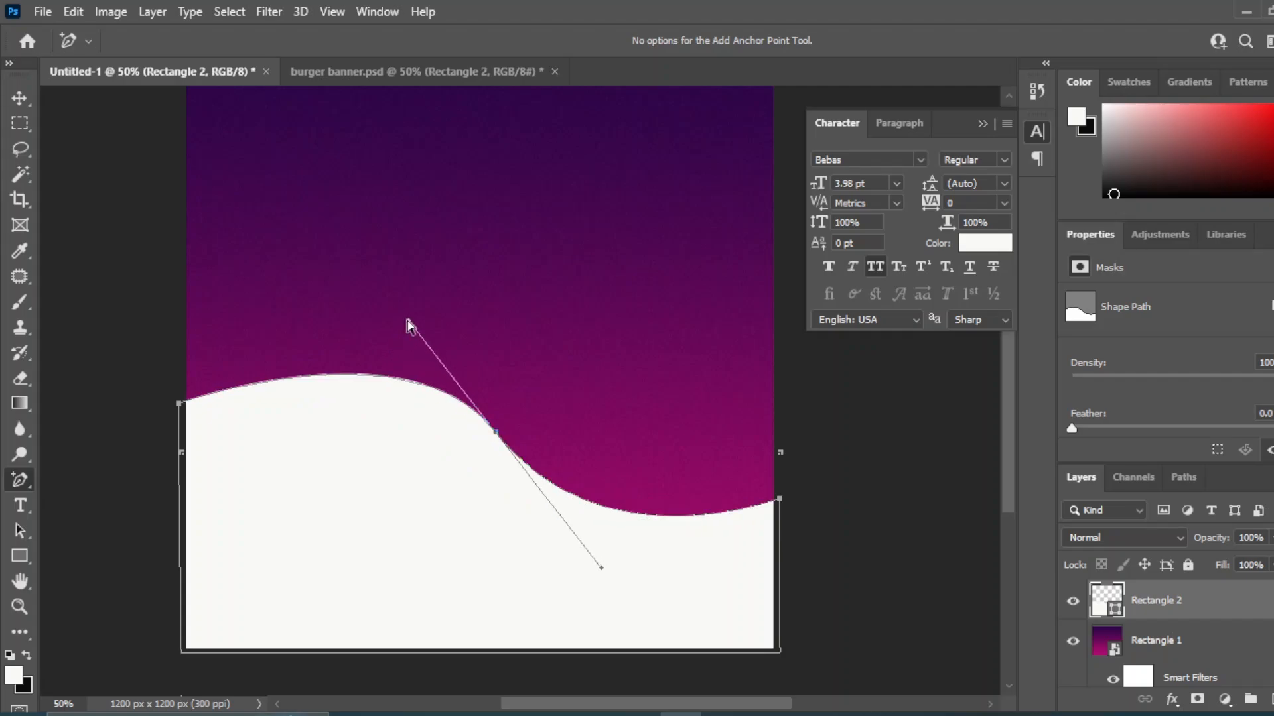
pyautogui.click(18, 99)
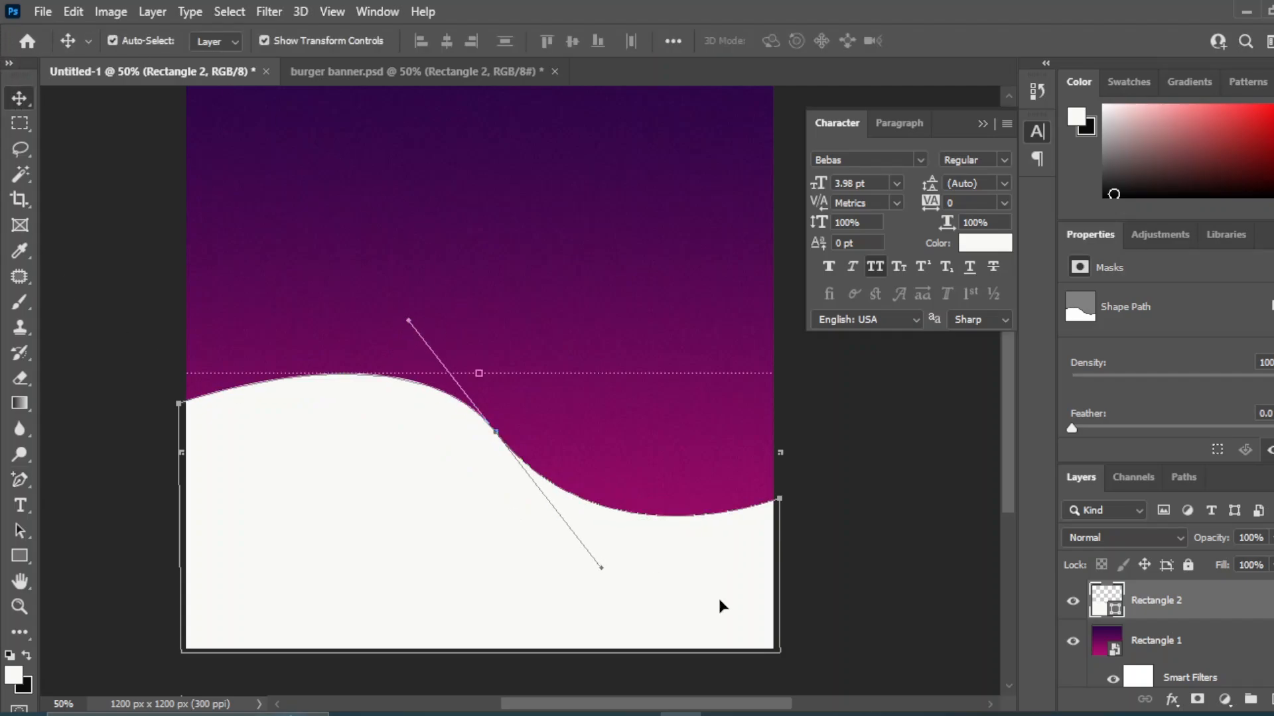
pyautogui.click(899, 507)
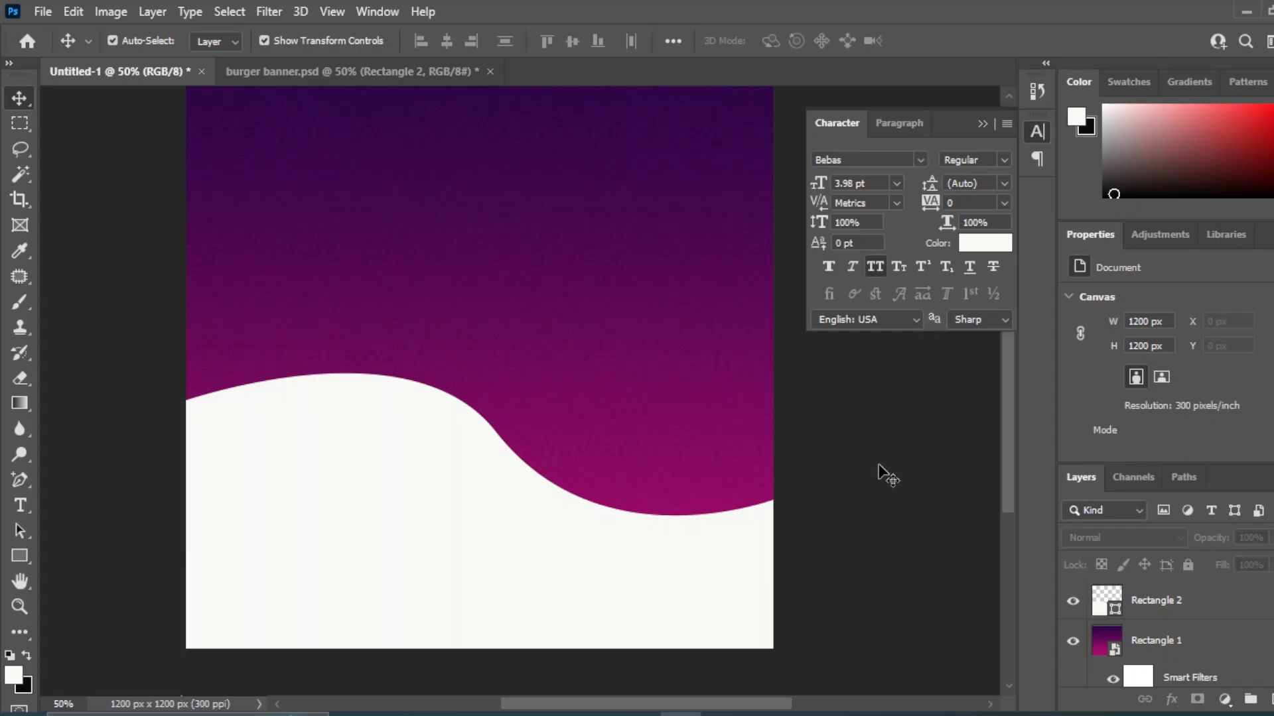
# - Convert the white wave shape to a smart object and apply a Ripple filter with amount -371% and Medium size
pyautogui.click(468, 510)
pyautogui.click(269, 11)
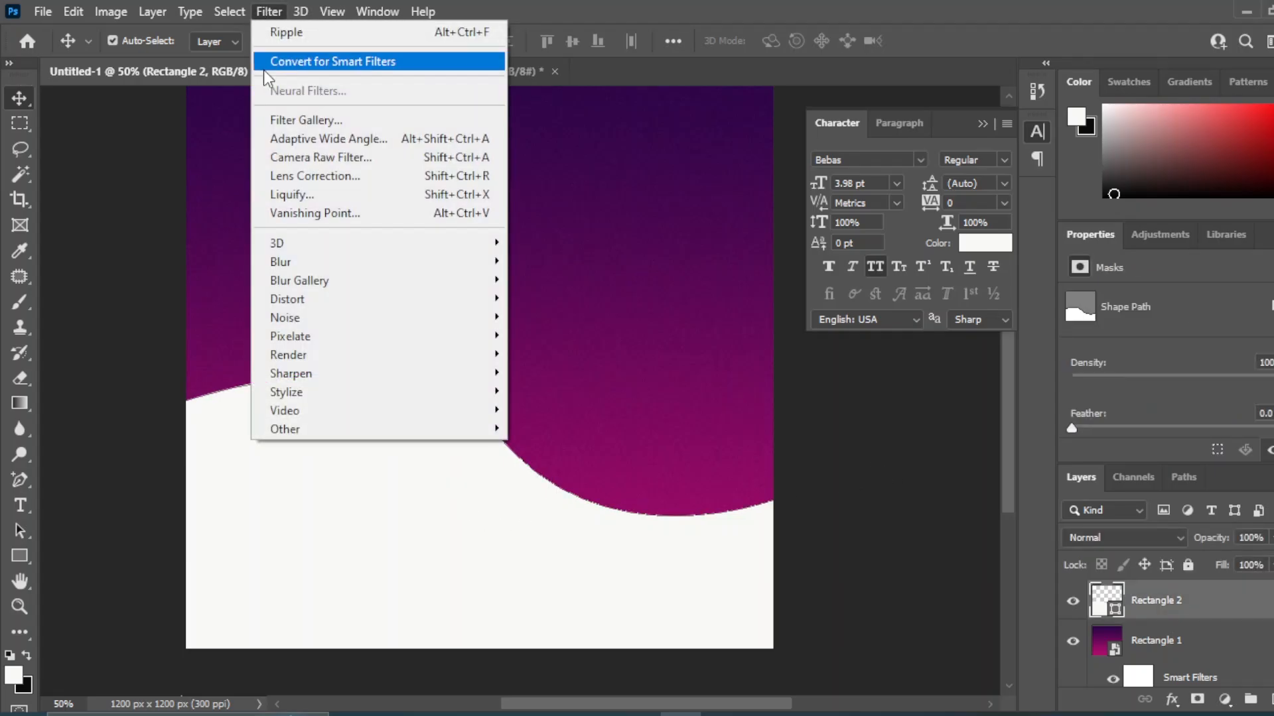
pyautogui.moveTo(332, 306)
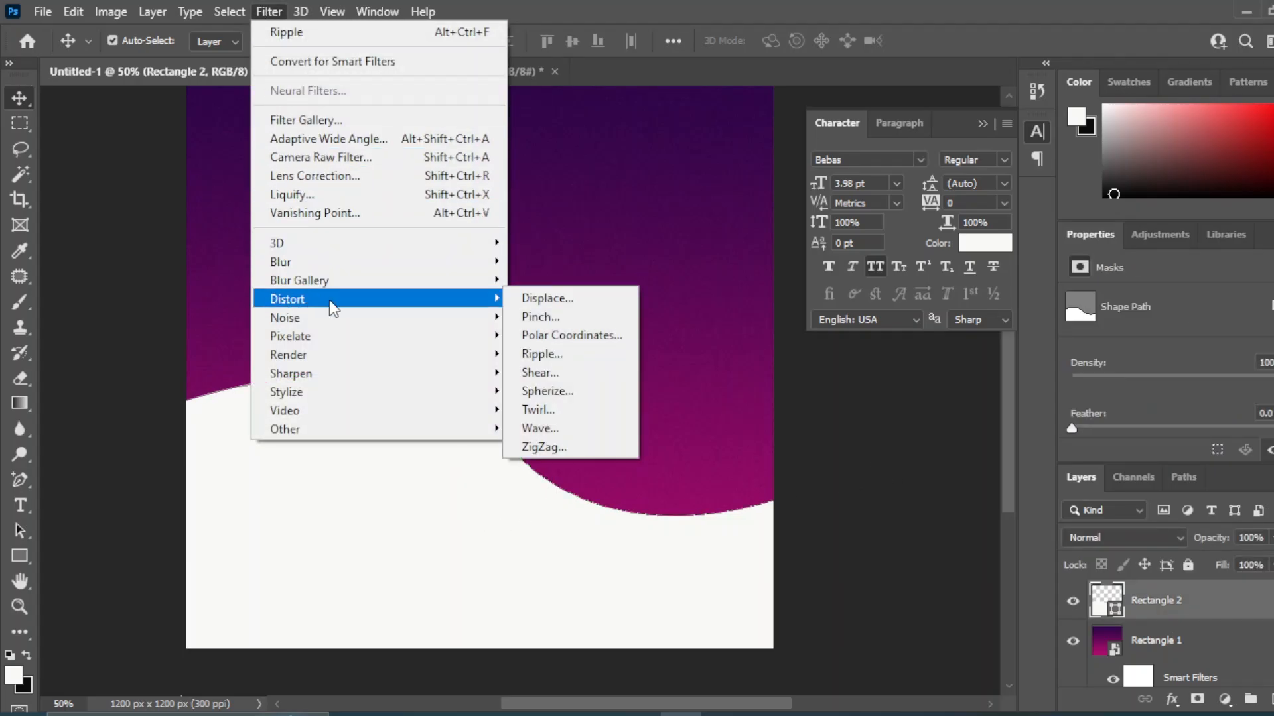
pyautogui.click(543, 337)
pyautogui.click(579, 284)
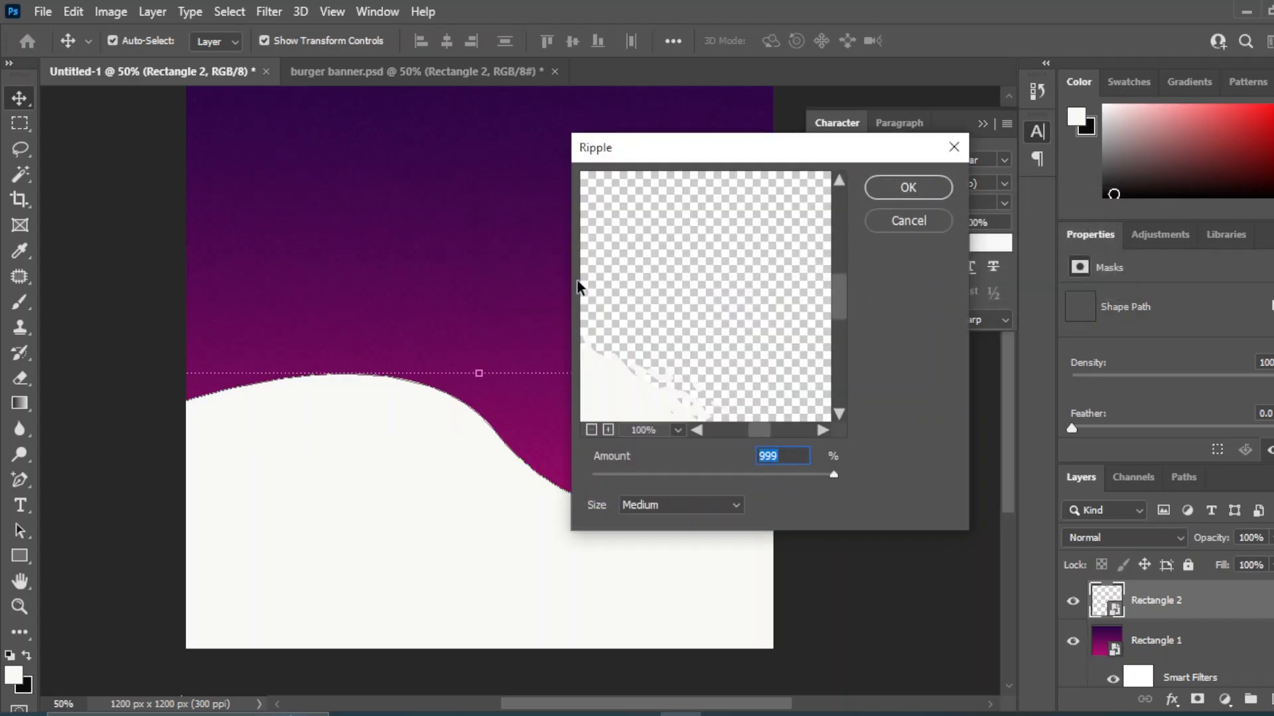
pyautogui.moveTo(837, 474); pyautogui.dragTo(673, 472)
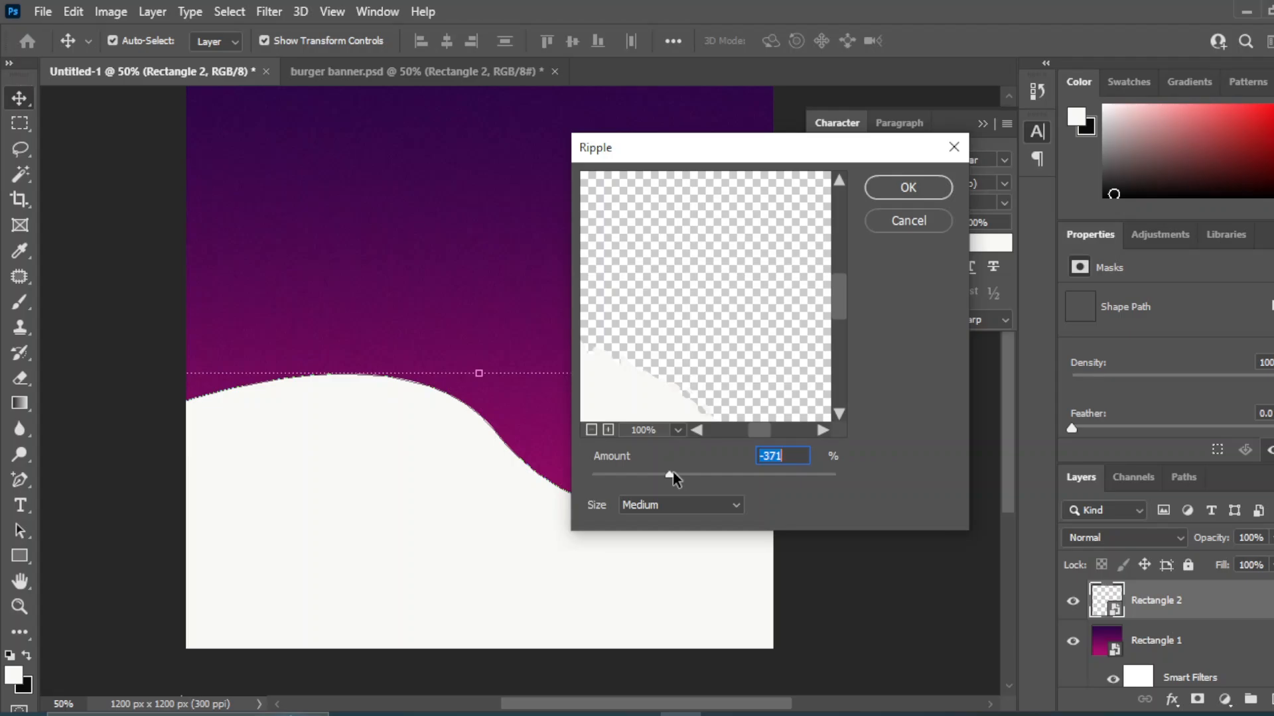
pyautogui.click(745, 510)
pyautogui.click(720, 538)
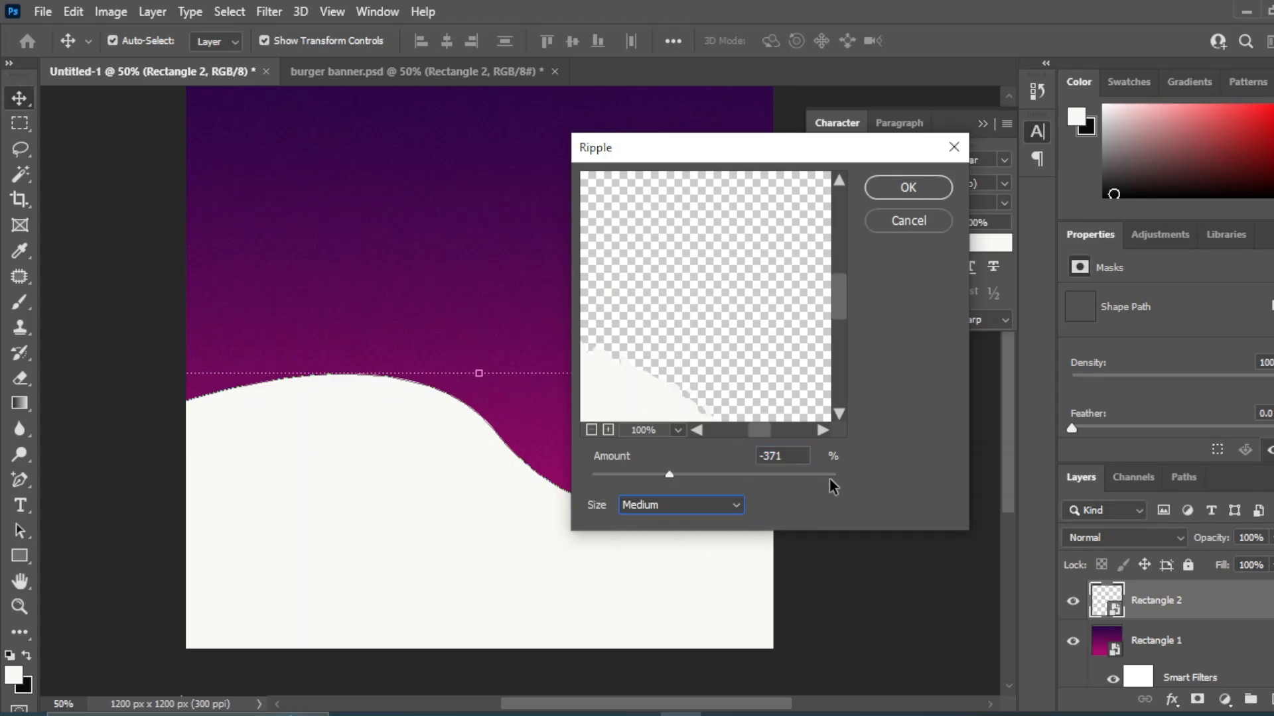
pyautogui.click(905, 194)
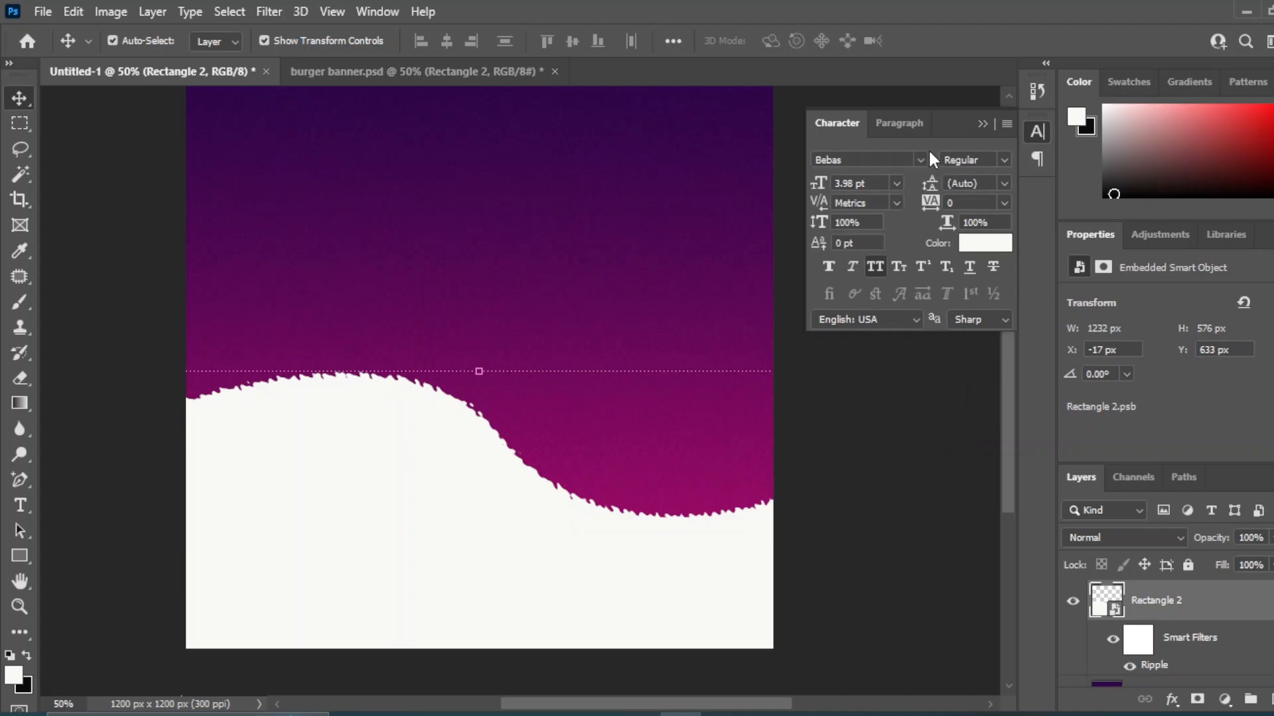
pyautogui.click(915, 510)
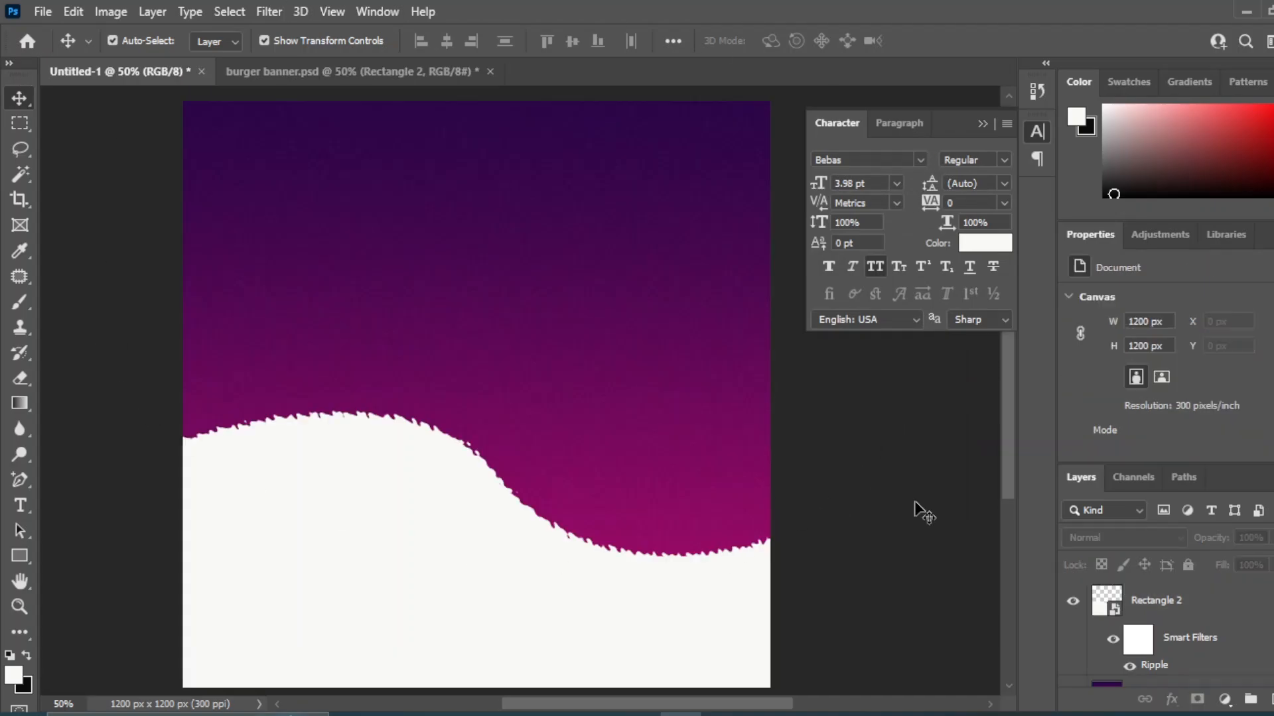
# - Add a black drop shadow to the white wave with 43% opacity and a size of 62 px
pyautogui.click(391, 554)
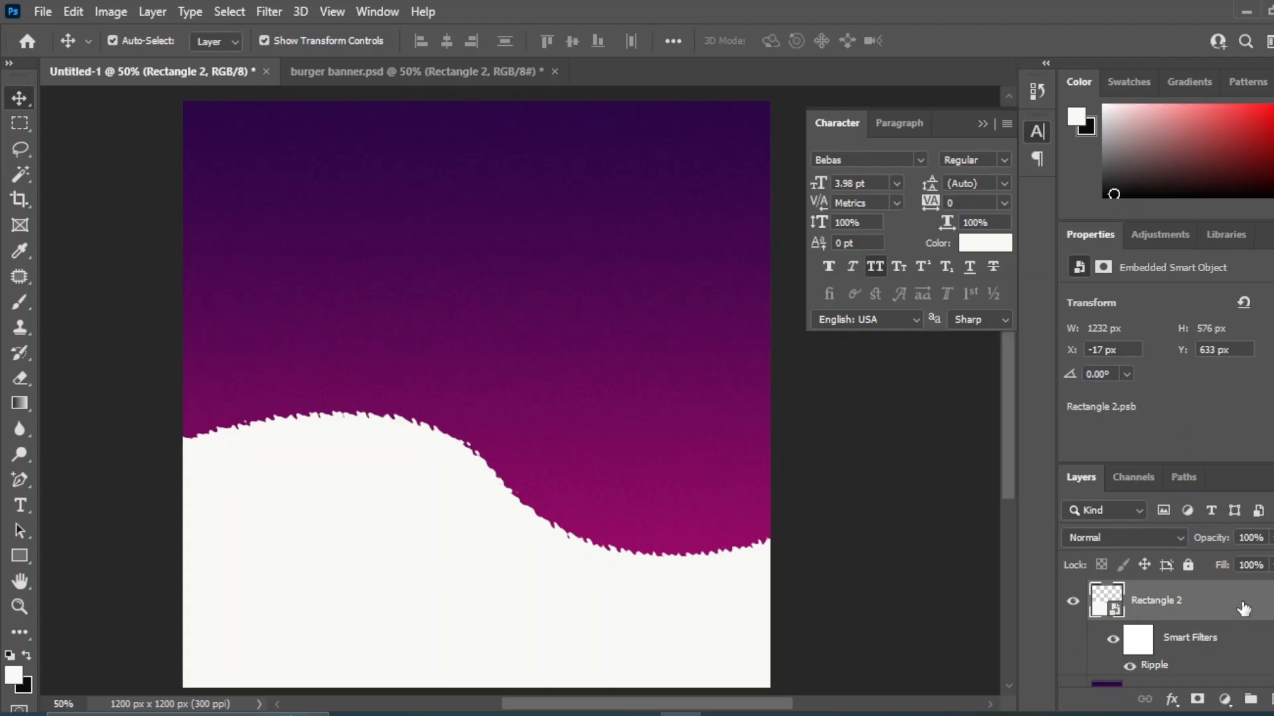
pyautogui.click(1174, 704)
pyautogui.click(1199, 695)
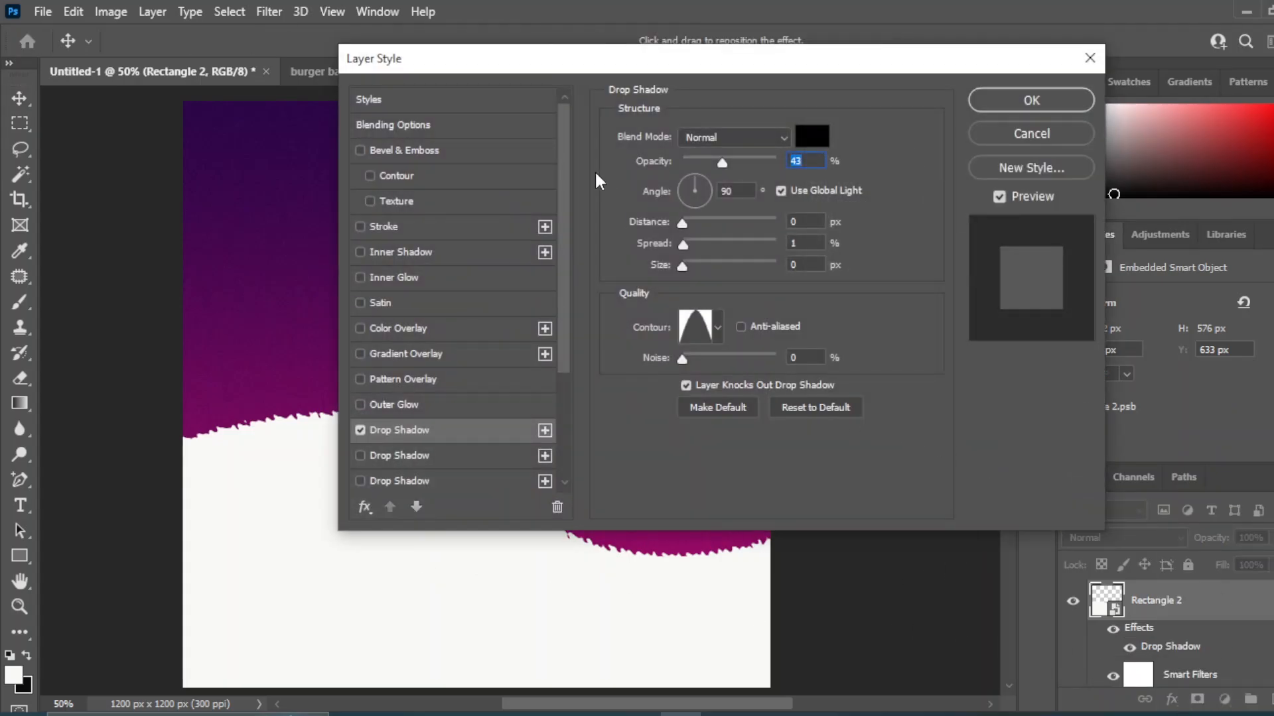
pyautogui.moveTo(458, 70); pyautogui.dragTo(775, 151)
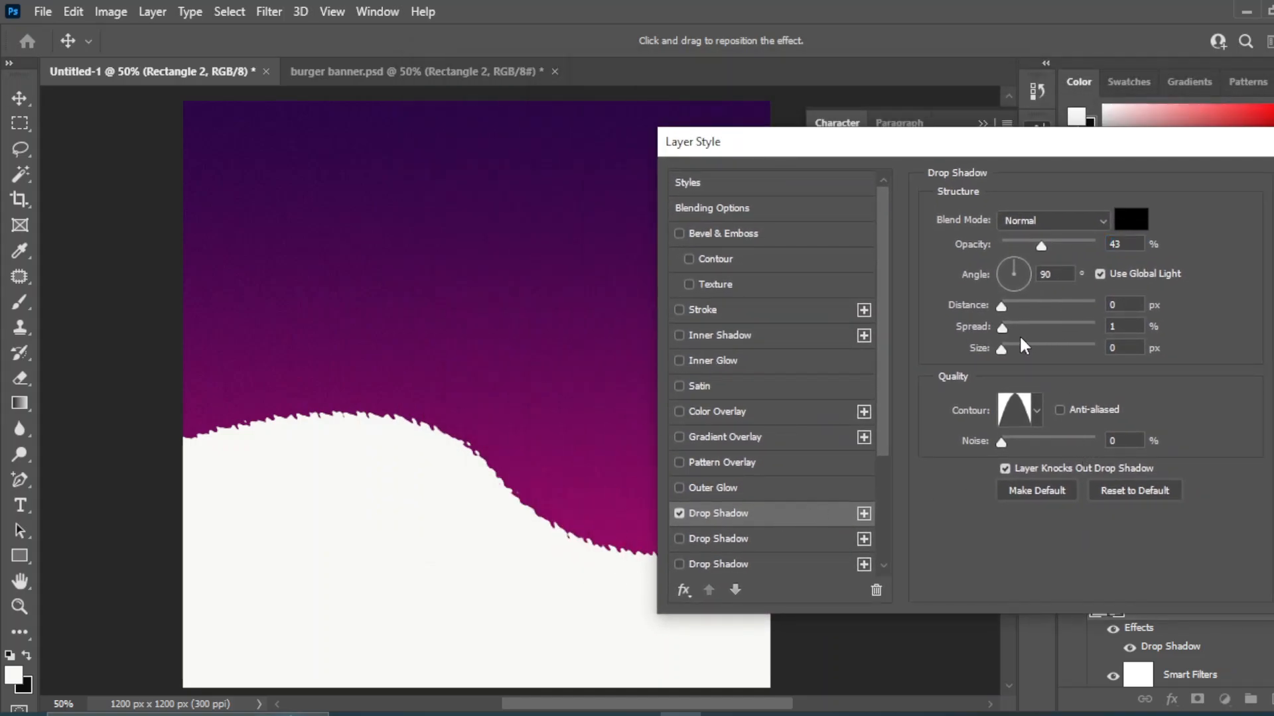
pyautogui.moveTo(1002, 351); pyautogui.dragTo(1021, 348)
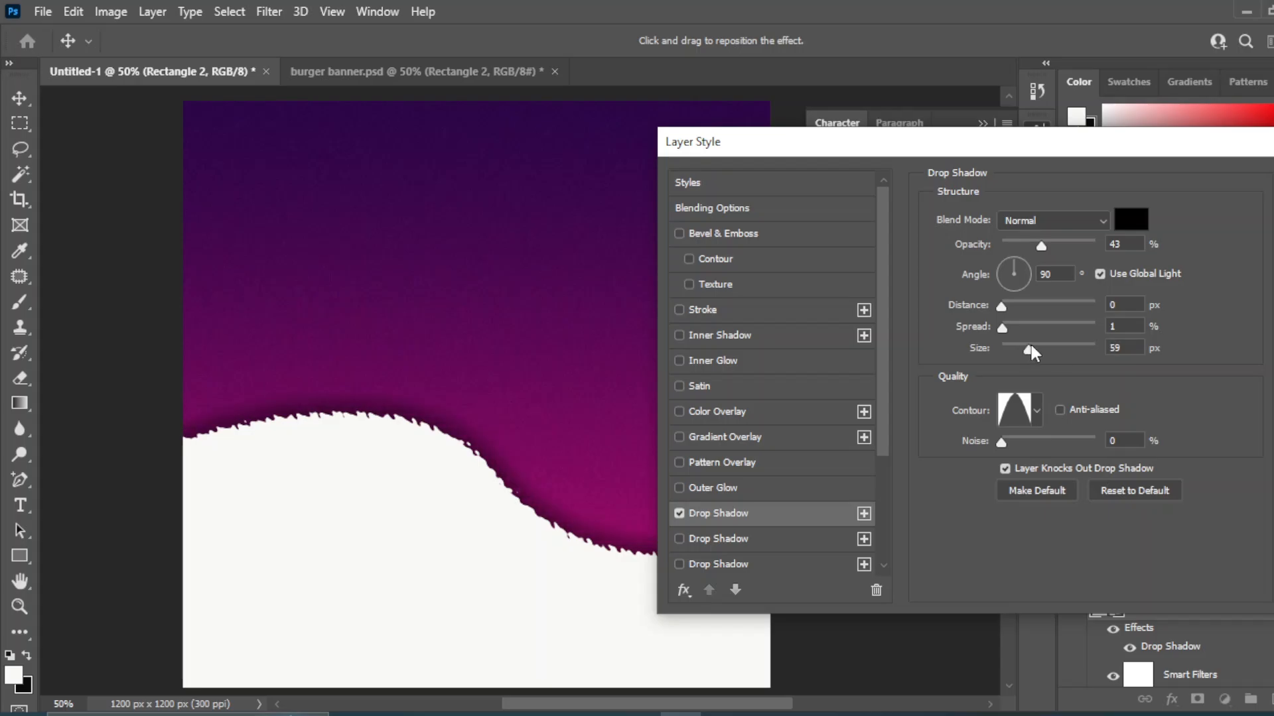
pyautogui.moveTo(835, 142); pyautogui.dragTo(698, 219)
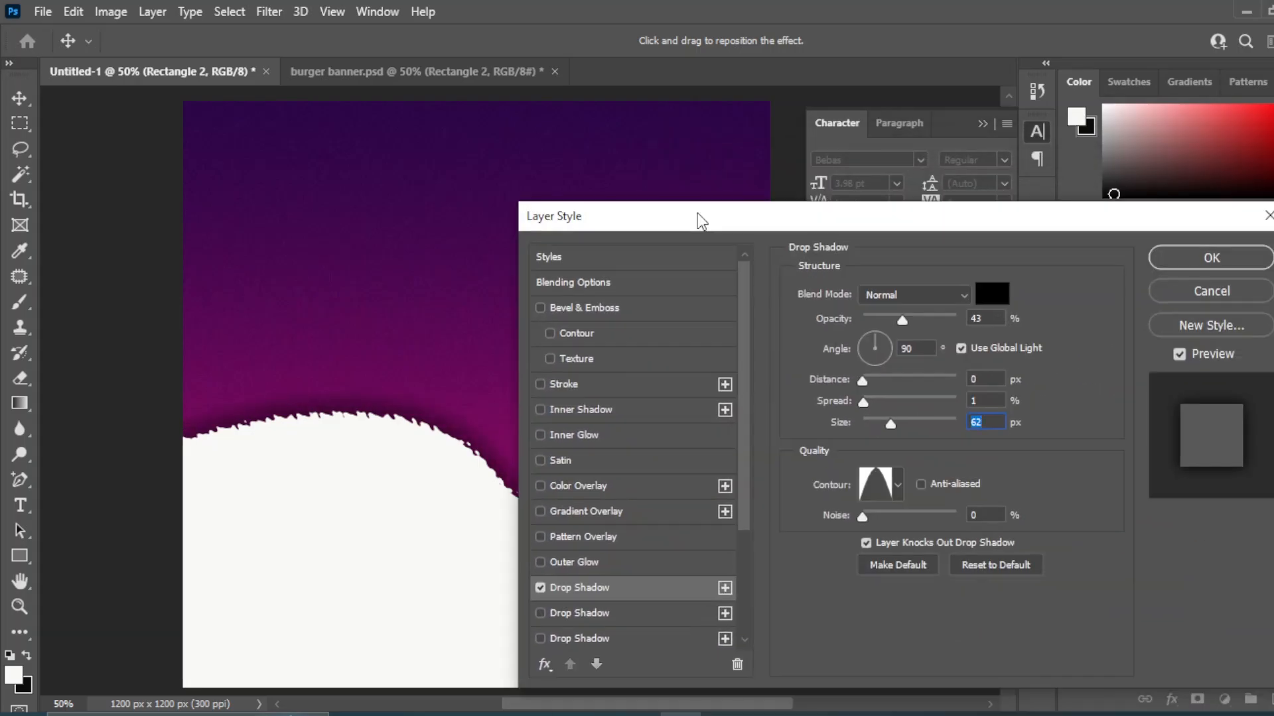
pyautogui.click(1161, 261)
pyautogui.click(938, 489)
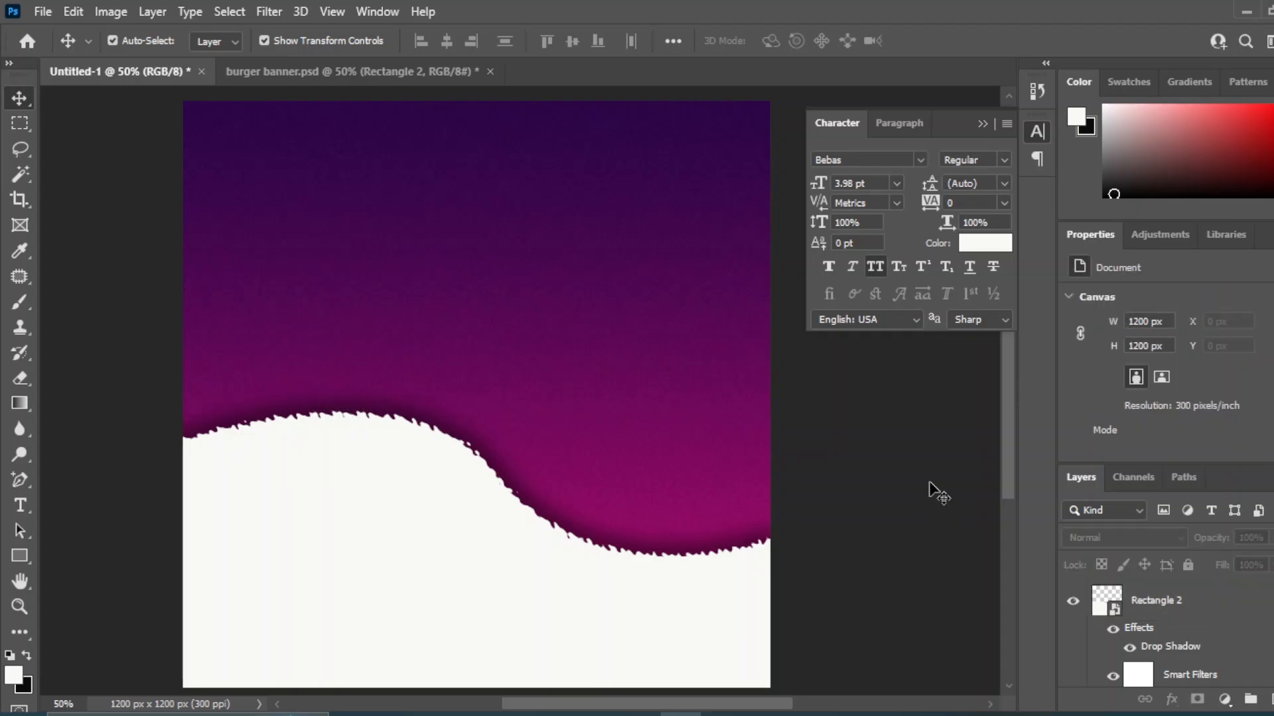
# - Place the "Healthy food salad-" image from New folder (21) in File Explorer, scale it to about 16.5% and move it over the wave's middle
pyautogui.click(613, 667)
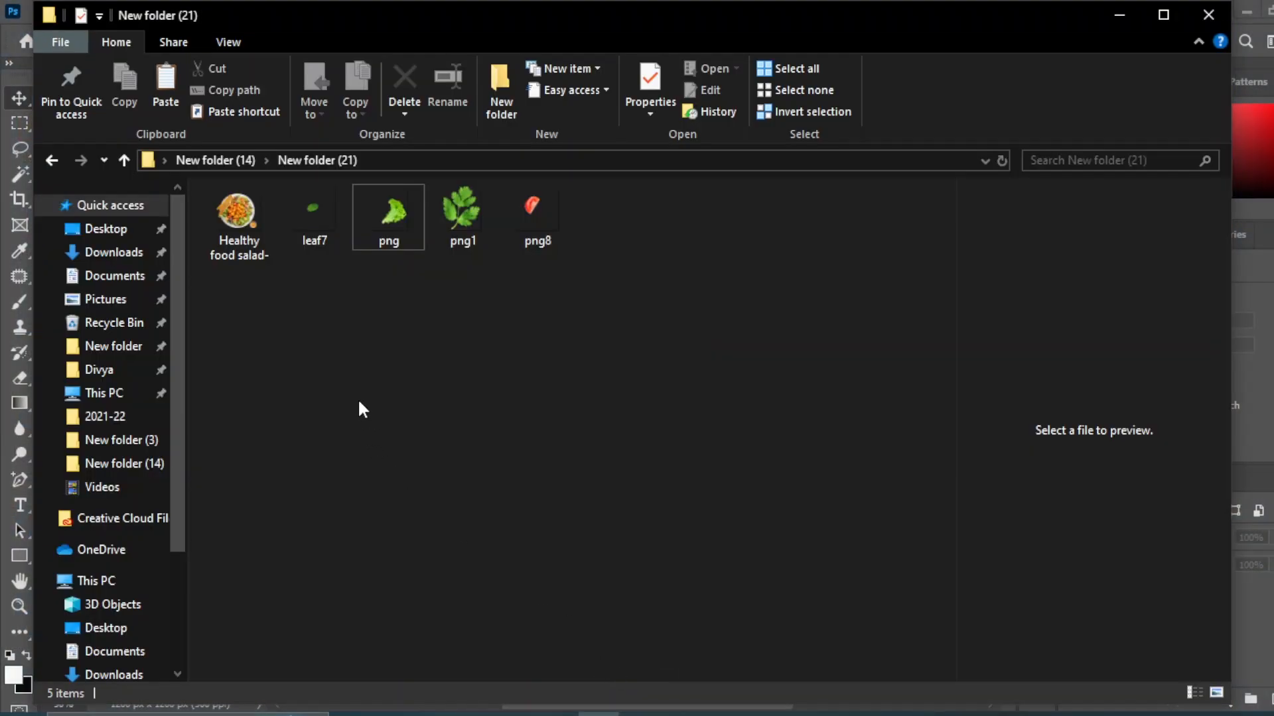
pyautogui.moveTo(244, 213)
pyautogui.mouseDown()
pyautogui.moveTo(799, 511)
pyautogui.moveTo(668, 683)
pyautogui.moveTo(405, 448)
pyautogui.moveTo(425, 468)
pyautogui.mouseUp()
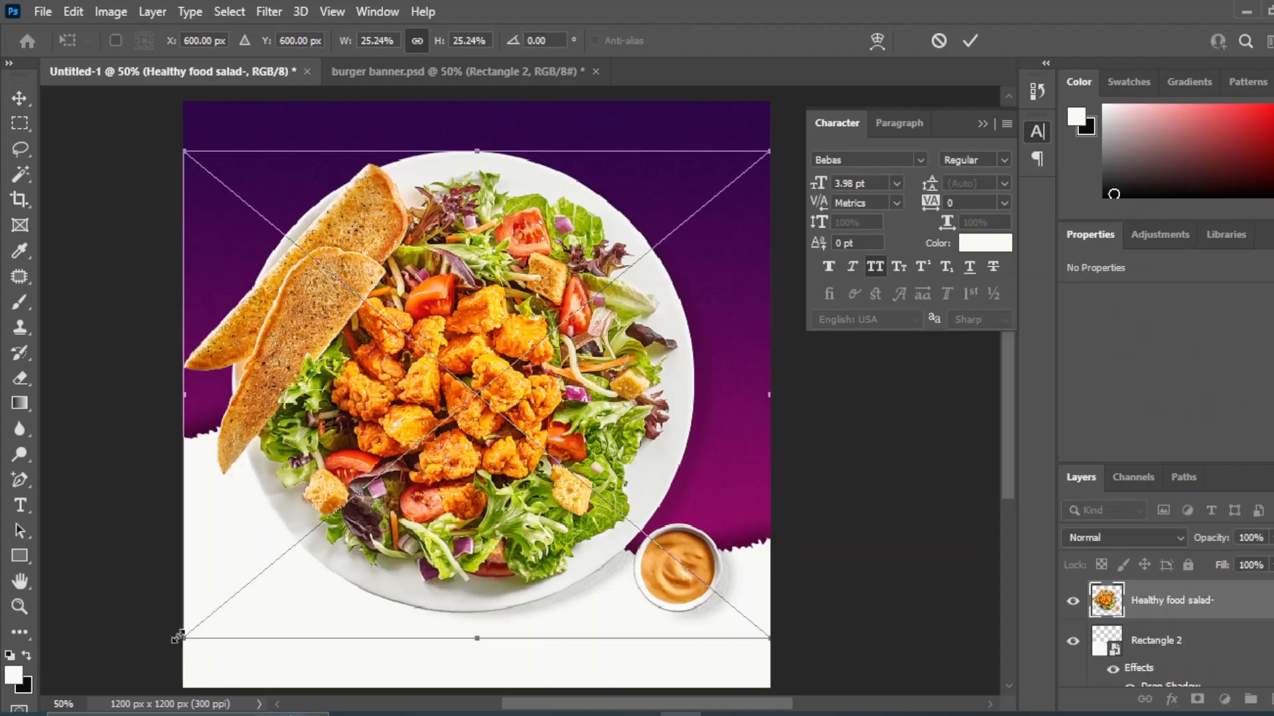
pyautogui.moveTo(177, 636); pyautogui.dragTo(384, 468)
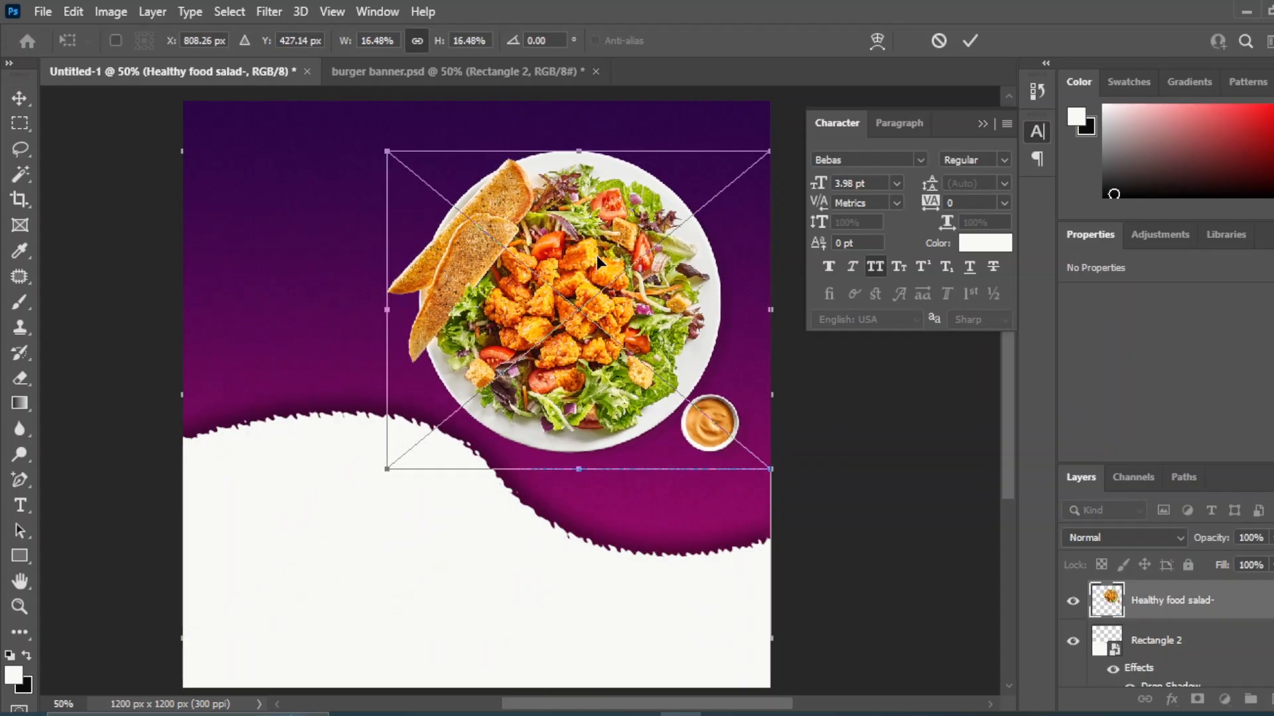
pyautogui.moveTo(587, 254); pyautogui.dragTo(479, 382)
pyautogui.click(19, 99)
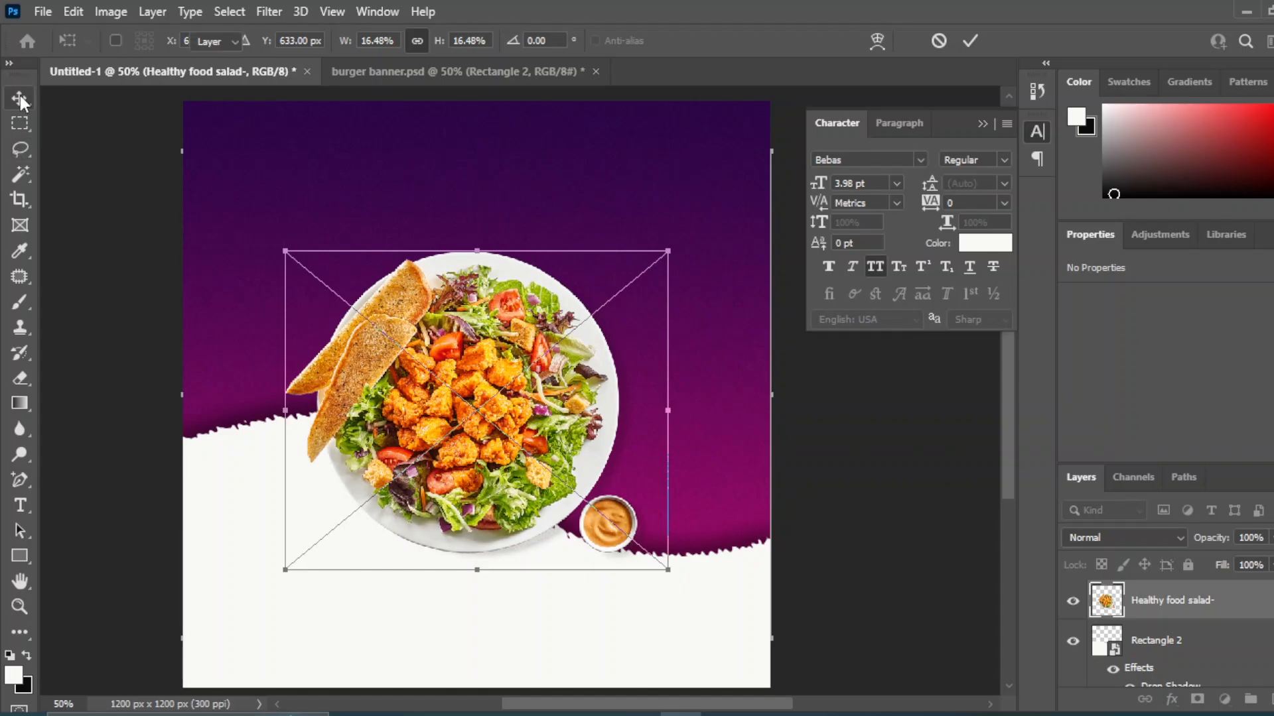
# - Shrink the salad image to about 15% and align it with the white wave layer on their horizontal centers
pyautogui.moveTo(526, 164); pyautogui.dragTo(527, 168)
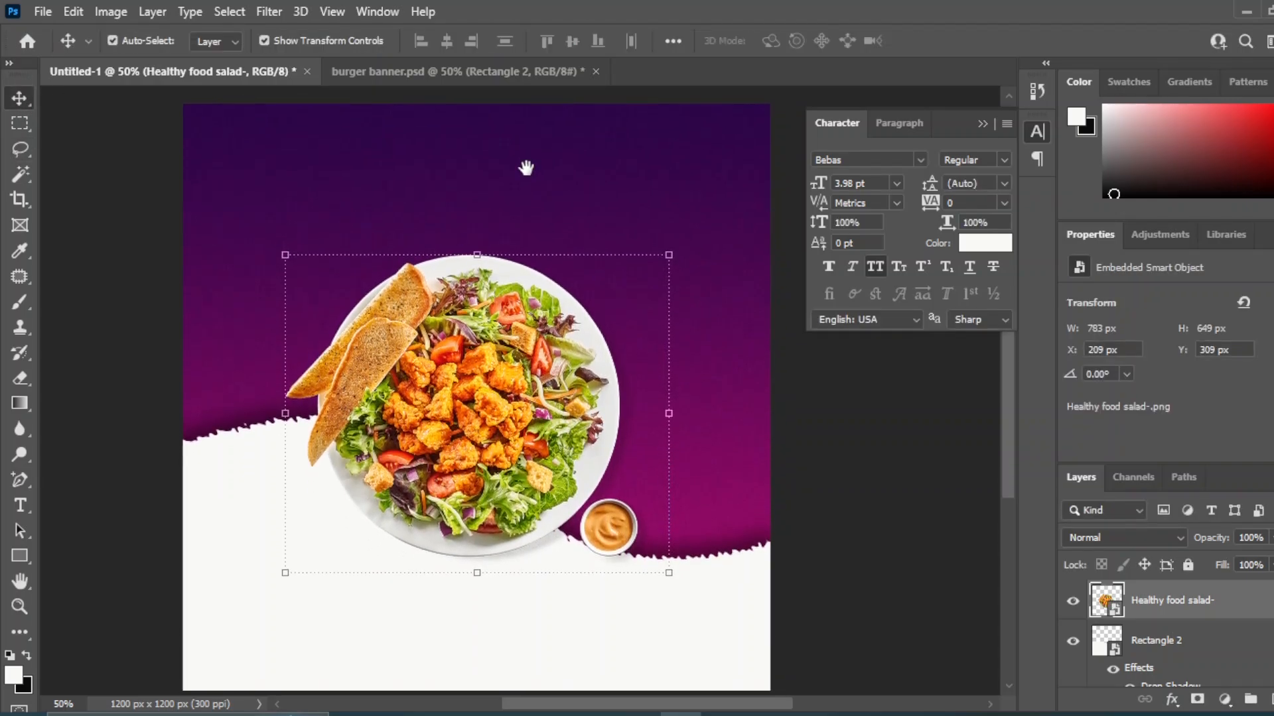
pyautogui.moveTo(668, 254); pyautogui.dragTo(632, 283)
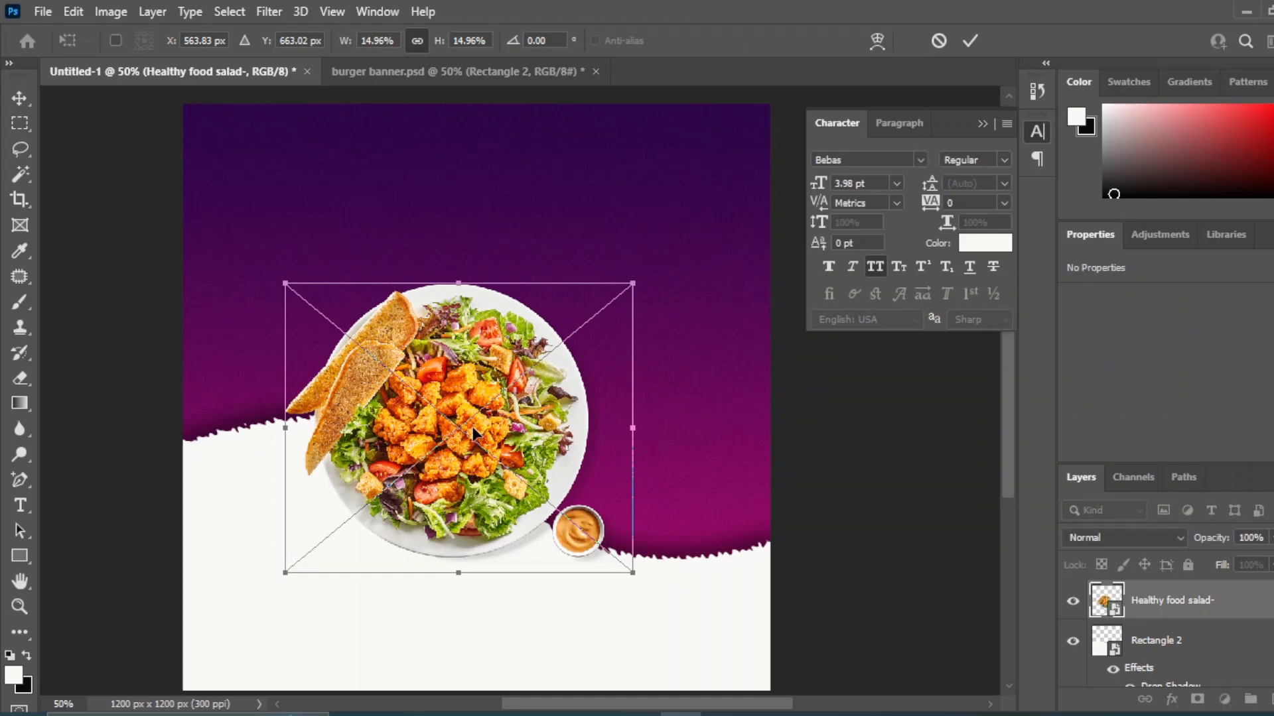
pyautogui.press('Return')
pyautogui.keyDown('shift'); pyautogui.click(1167, 642); pyautogui.keyUp('shift')
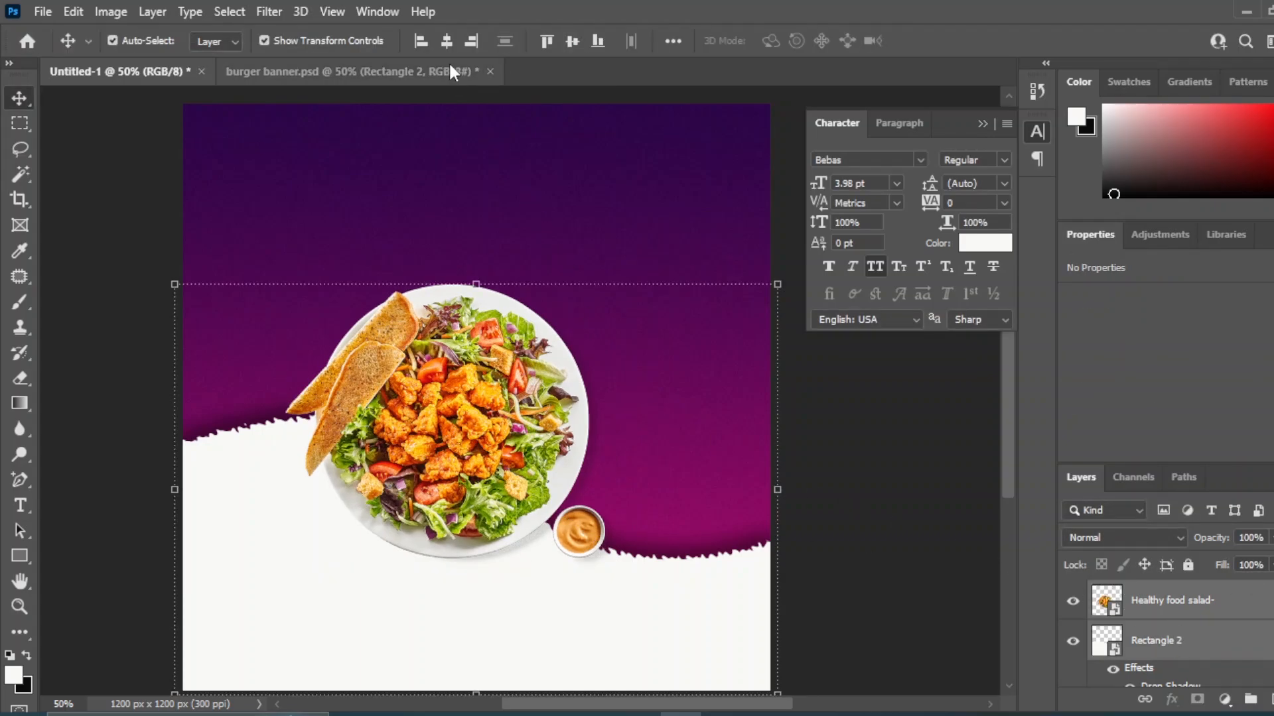
pyautogui.click(446, 41)
pyautogui.click(911, 515)
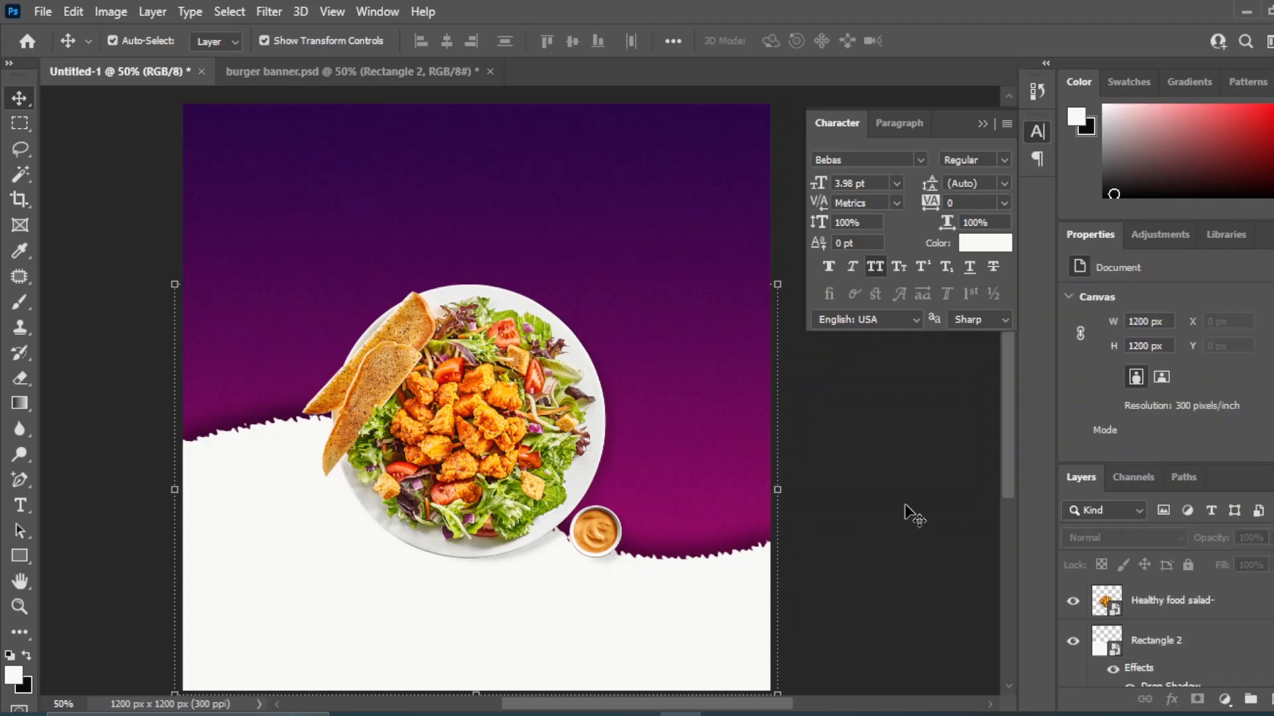
# - Move the salad image straight down to Y 438 px
pyautogui.click(445, 383)
pyautogui.hotkey('shift', 'Down')
pyautogui.hotkey('shift', 'Down')
pyautogui.hotkey('shift', 'Down')
pyautogui.hotkey('shift', 'Down')
pyautogui.hotkey('shift', 'Down')
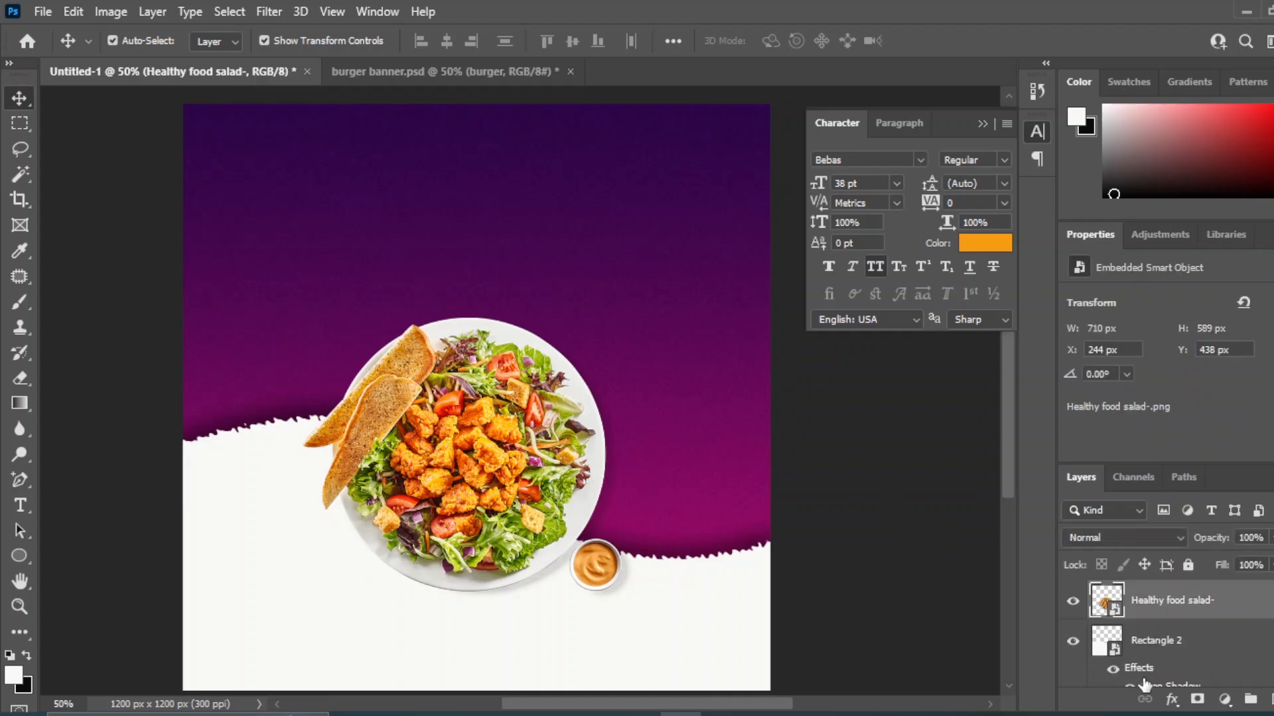
# - Add a black drop shadow at 43% opacity to the salad image, making its size slightly larger than 13 px
pyautogui.click(1171, 700)
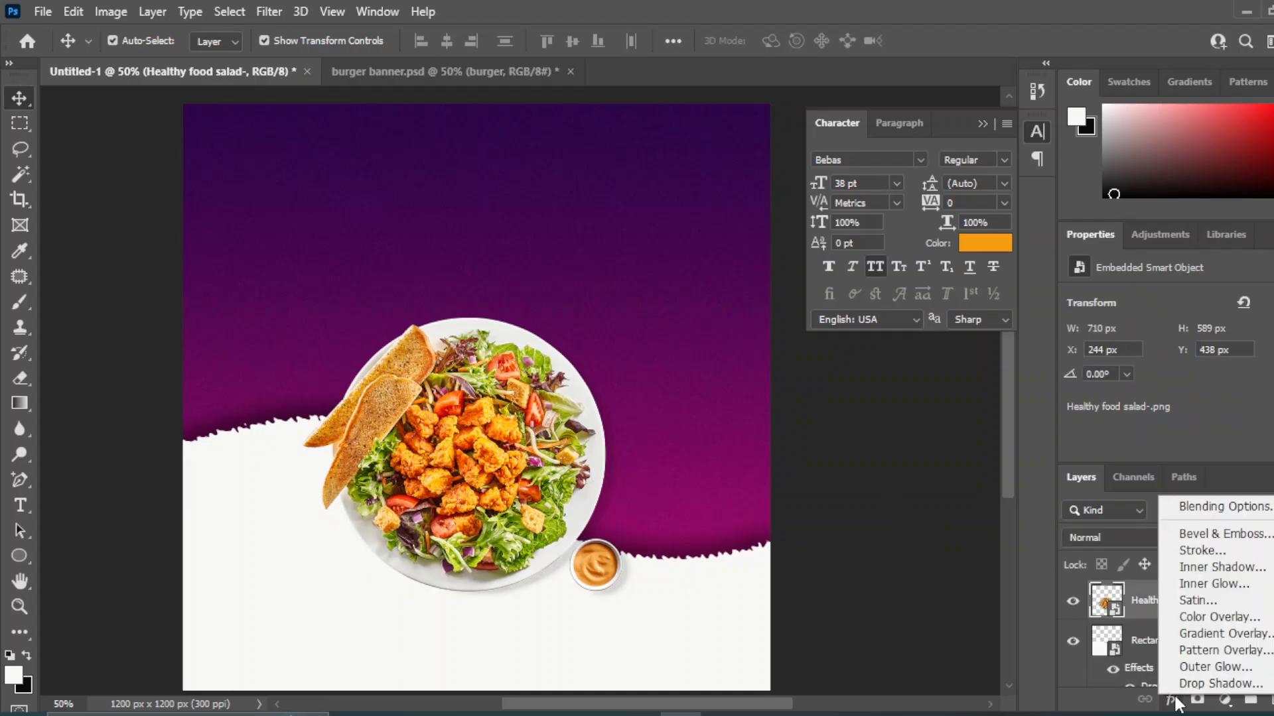
pyautogui.click(1197, 686)
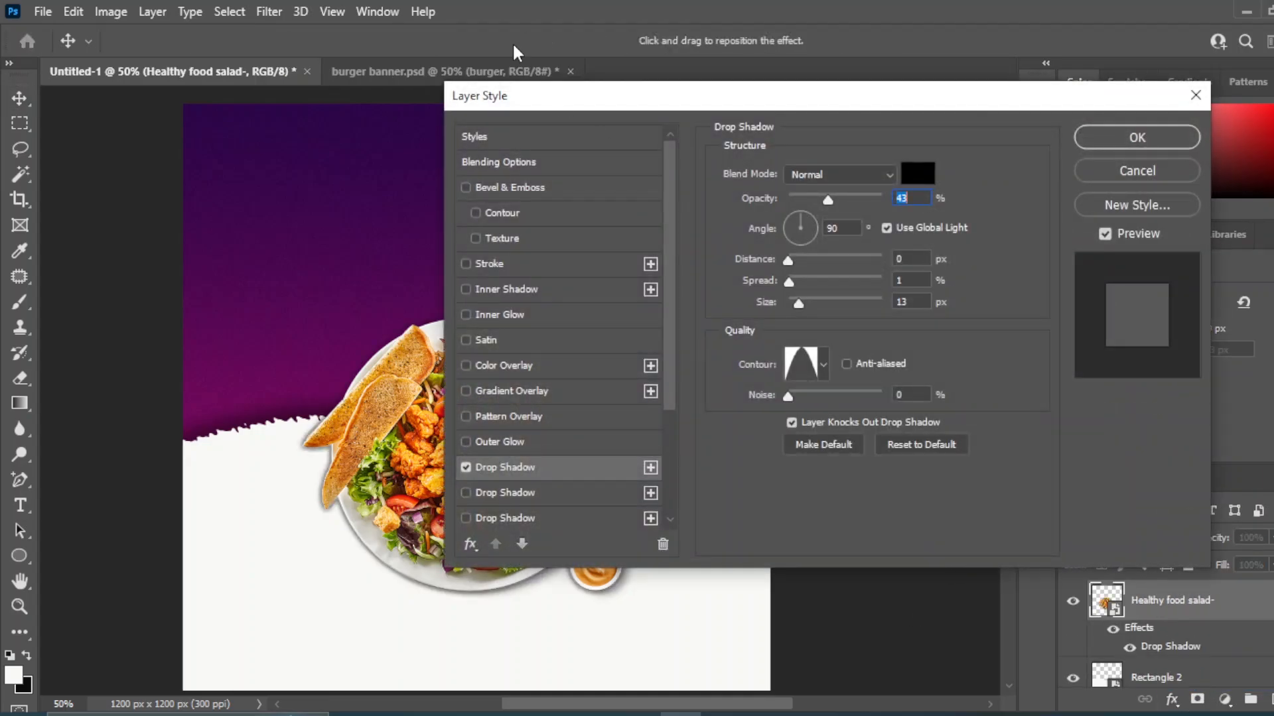
pyautogui.moveTo(615, 99); pyautogui.dragTo(862, 138)
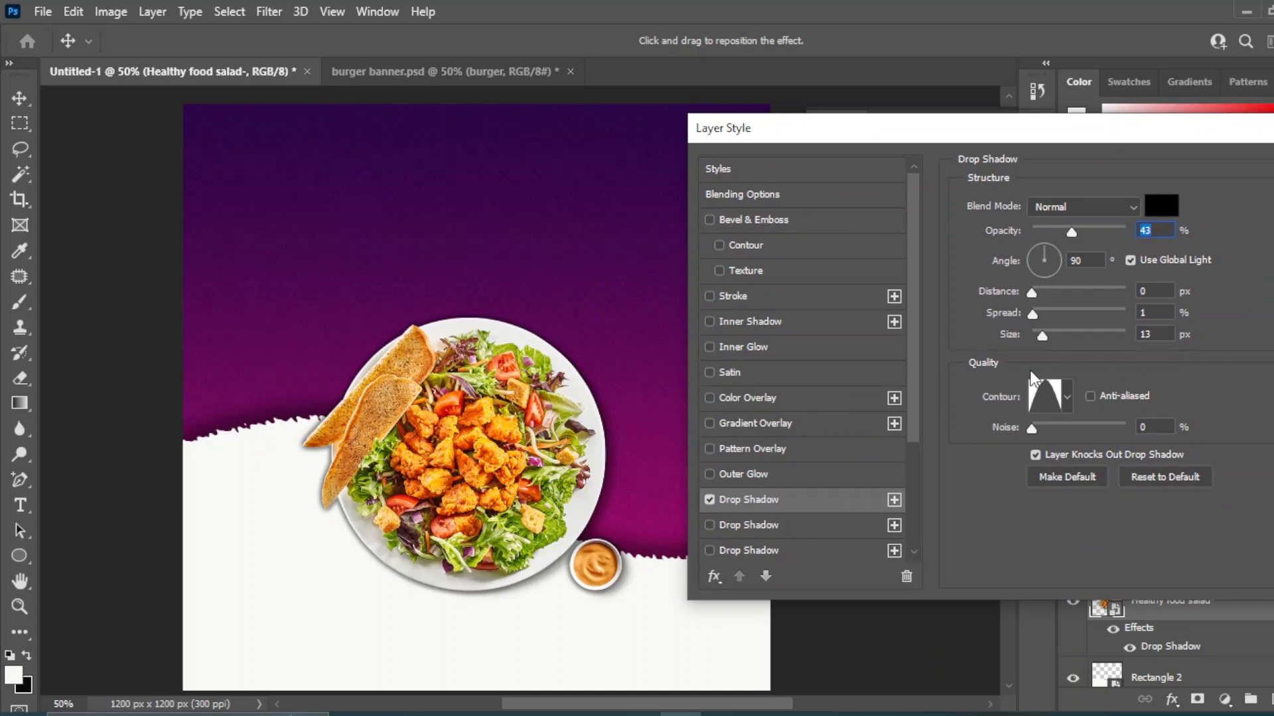
pyautogui.moveTo(1044, 332); pyautogui.dragTo(1047, 329)
pyautogui.moveTo(835, 136); pyautogui.dragTo(786, 174)
pyautogui.press('Return')
pyautogui.click(876, 450)
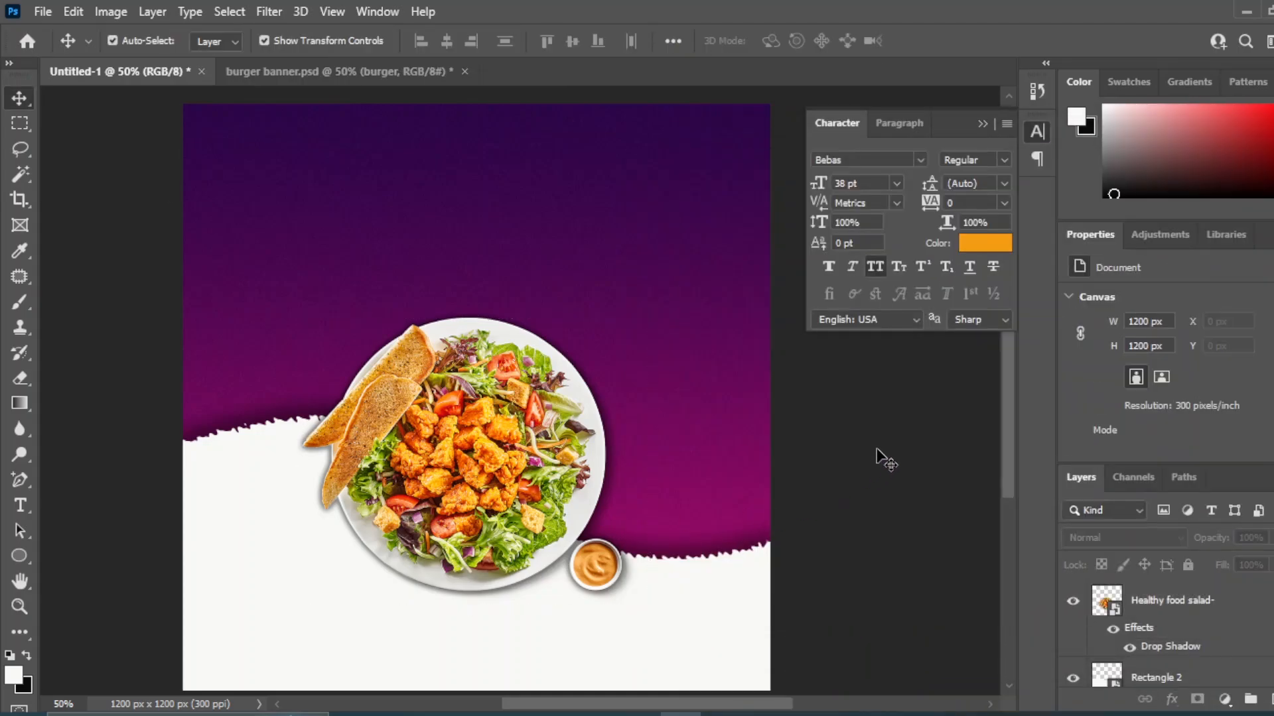
# - Add the text "Delicious" in orange 38 pt Bebas above the salad plate, near the canvas's left side
pyautogui.moveTo(575, 231)
pyautogui.mouseDown()
pyautogui.moveTo(560, 225)
pyautogui.moveTo(568, 234)
pyautogui.mouseUp()
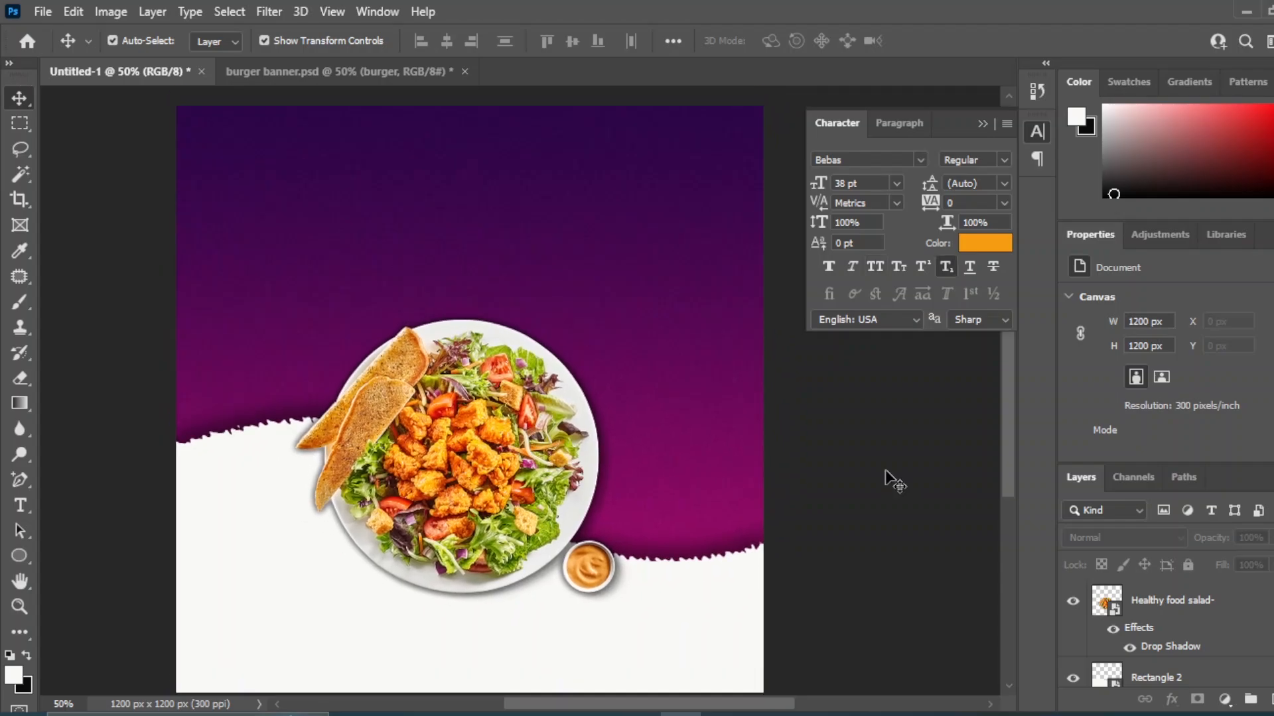
pyautogui.click(25, 504)
pyautogui.click(286, 292)
pyautogui.write('D')
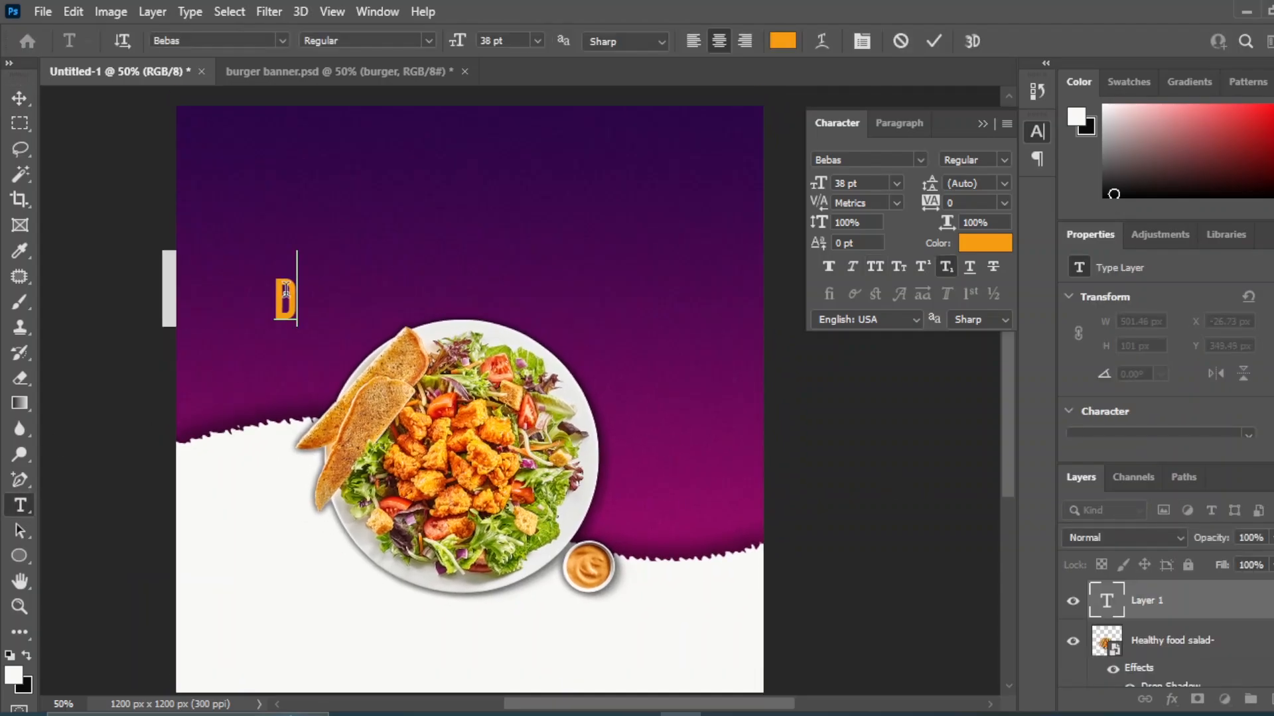
pyautogui.write('ELICIOUS')
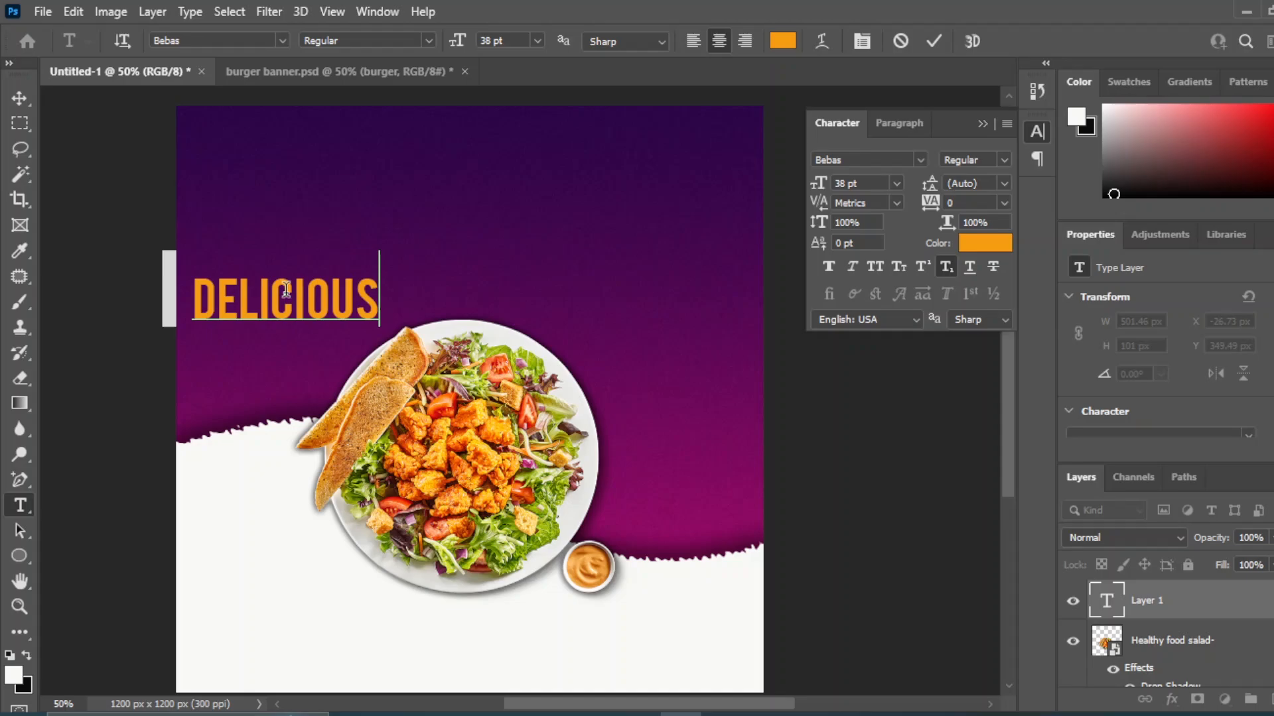
pyautogui.click(18, 98)
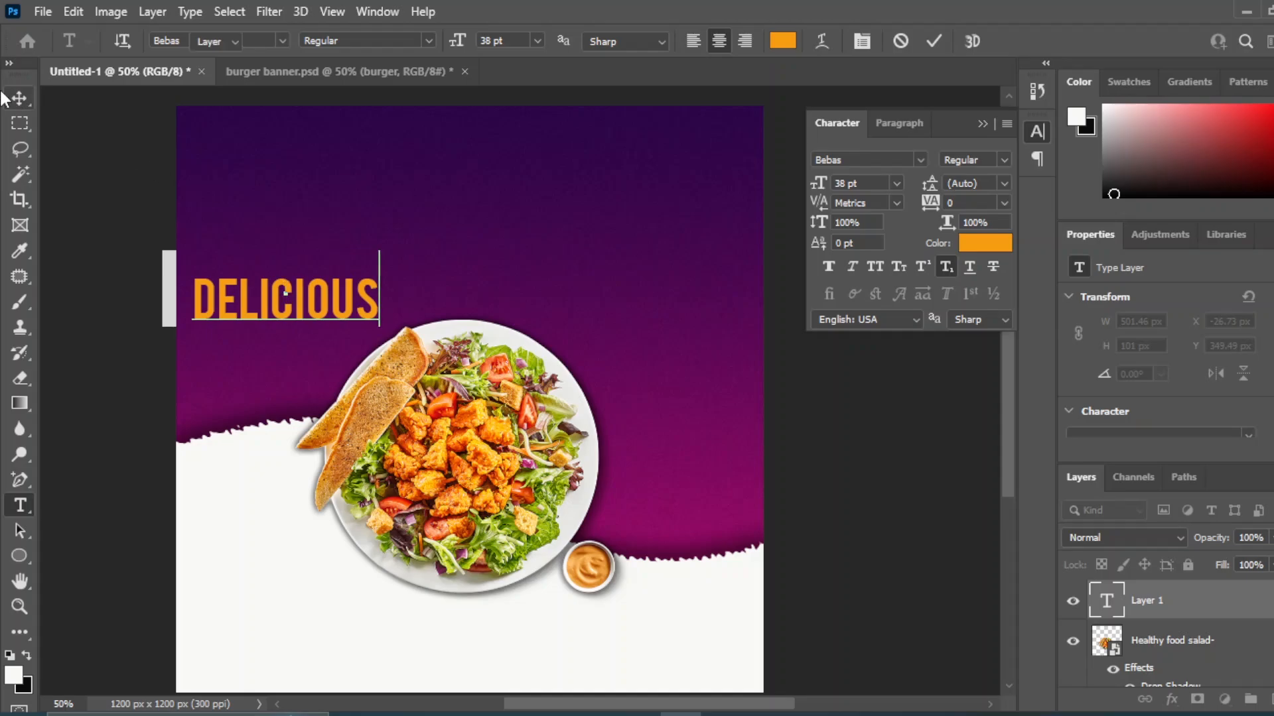
# - Set the "Delicious" text in the Awesome Season Personal Use font and move it to the canvas's upper center
pyautogui.click(920, 160)
pyautogui.scroll(8, 1028, 385)
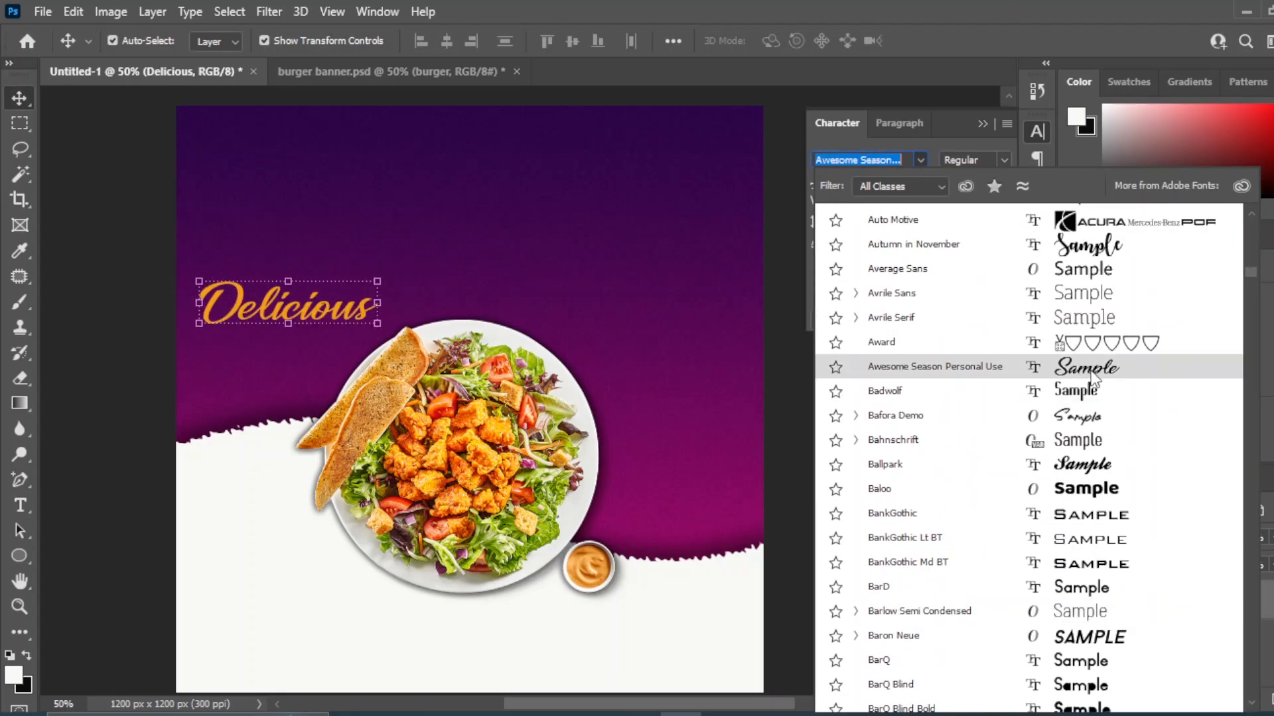
pyautogui.click(1092, 379)
pyautogui.moveTo(269, 317); pyautogui.dragTo(452, 176)
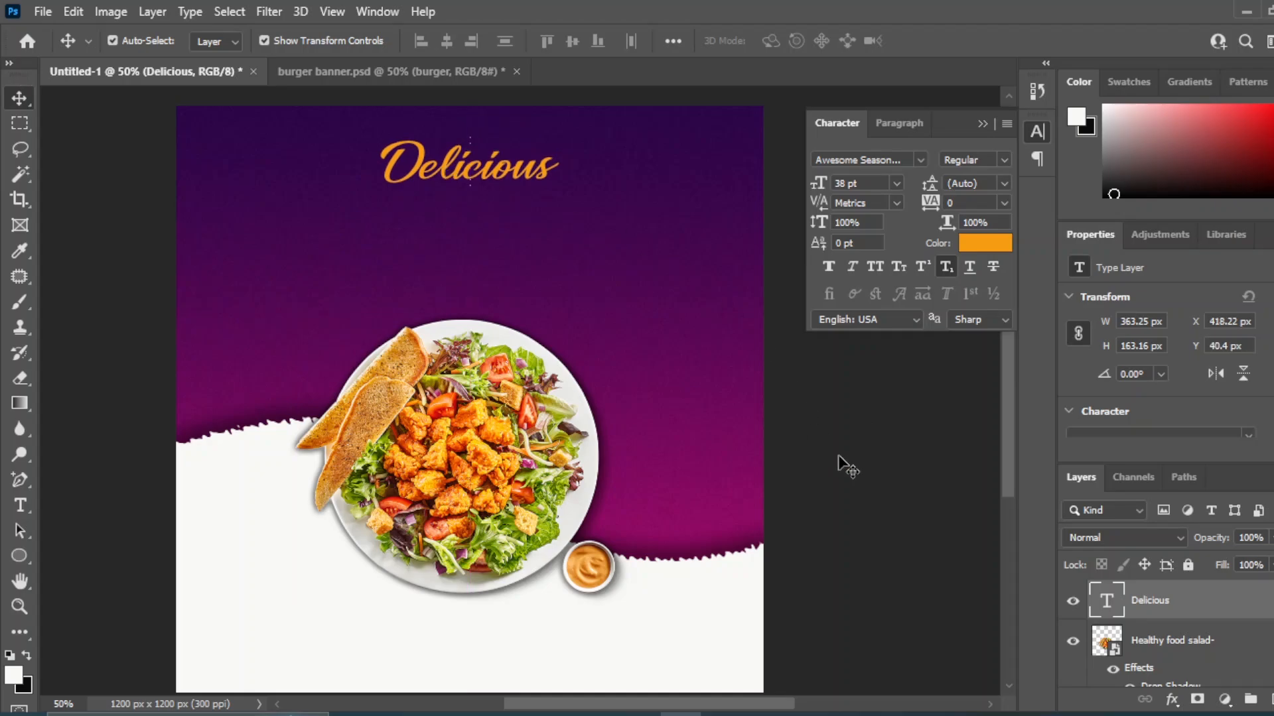
pyautogui.click(843, 464)
# - Add a horizontal text reading "Healthy Food" in orange 38 pt Awesome Season Personal Use above the plate's left side
pyautogui.rightClick(20, 505)
pyautogui.click(99, 503)
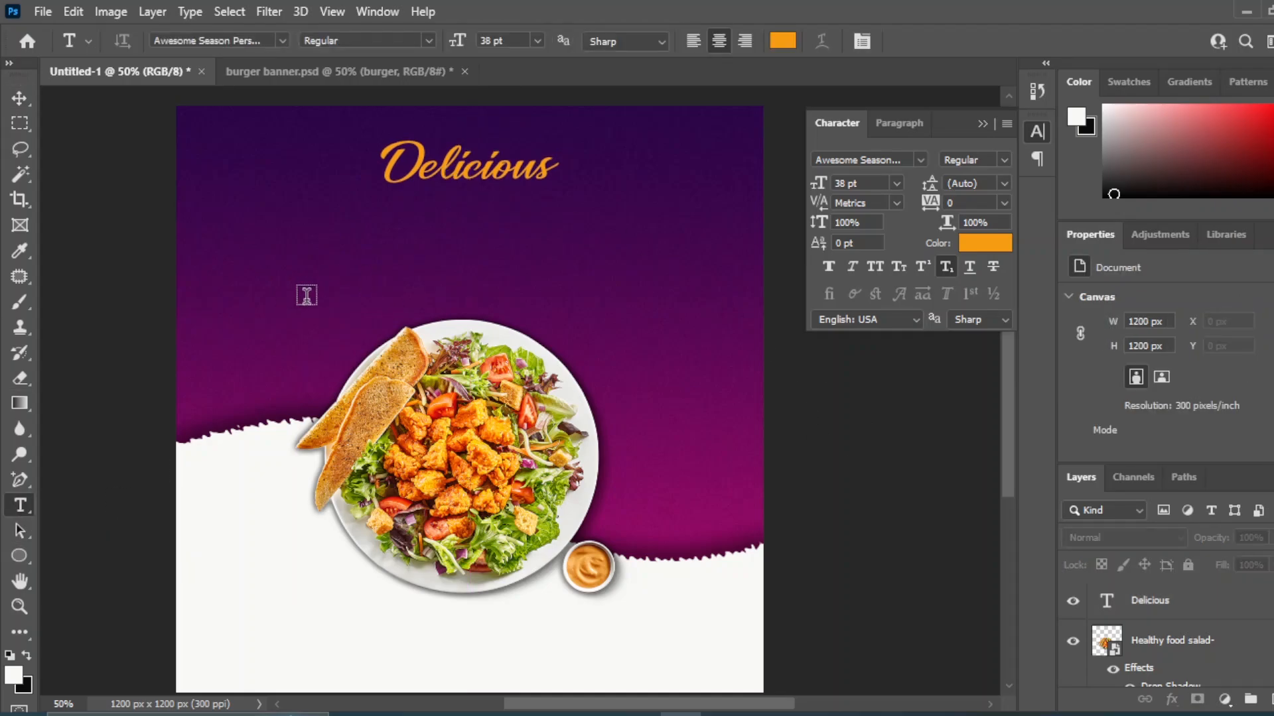
pyautogui.click(302, 296)
pyautogui.write('Hea')
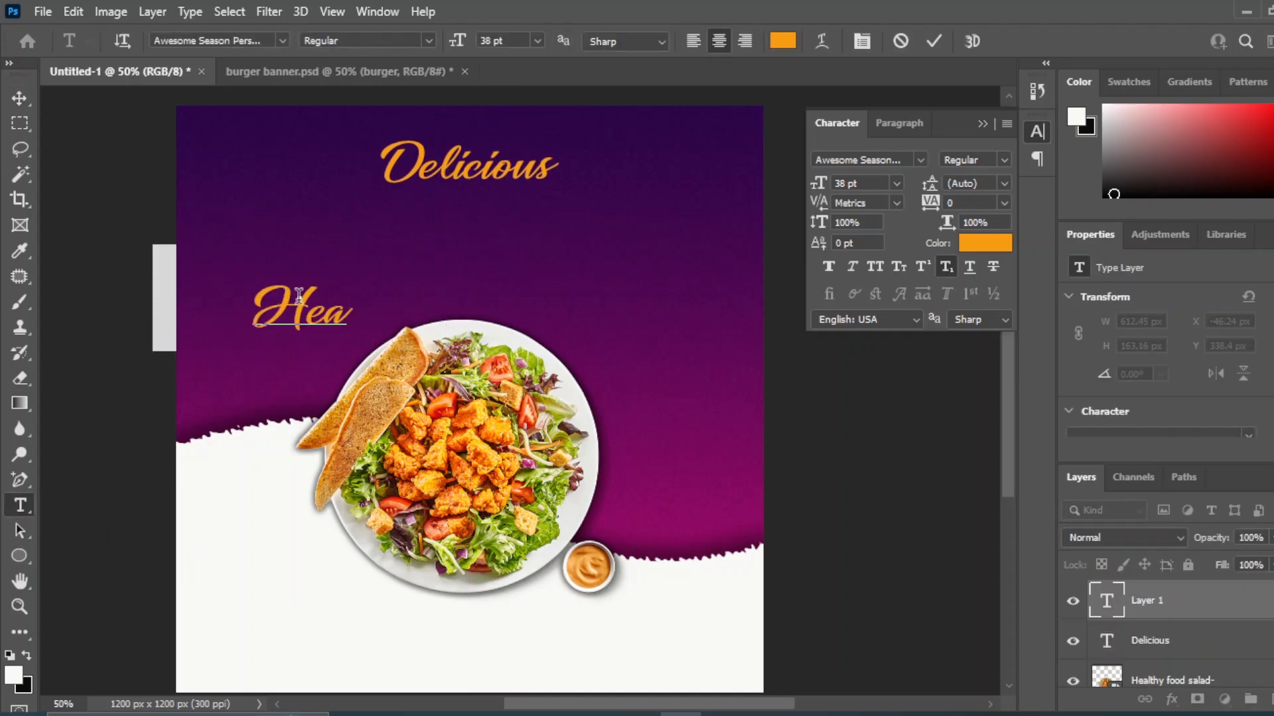
pyautogui.write('lthy Food')
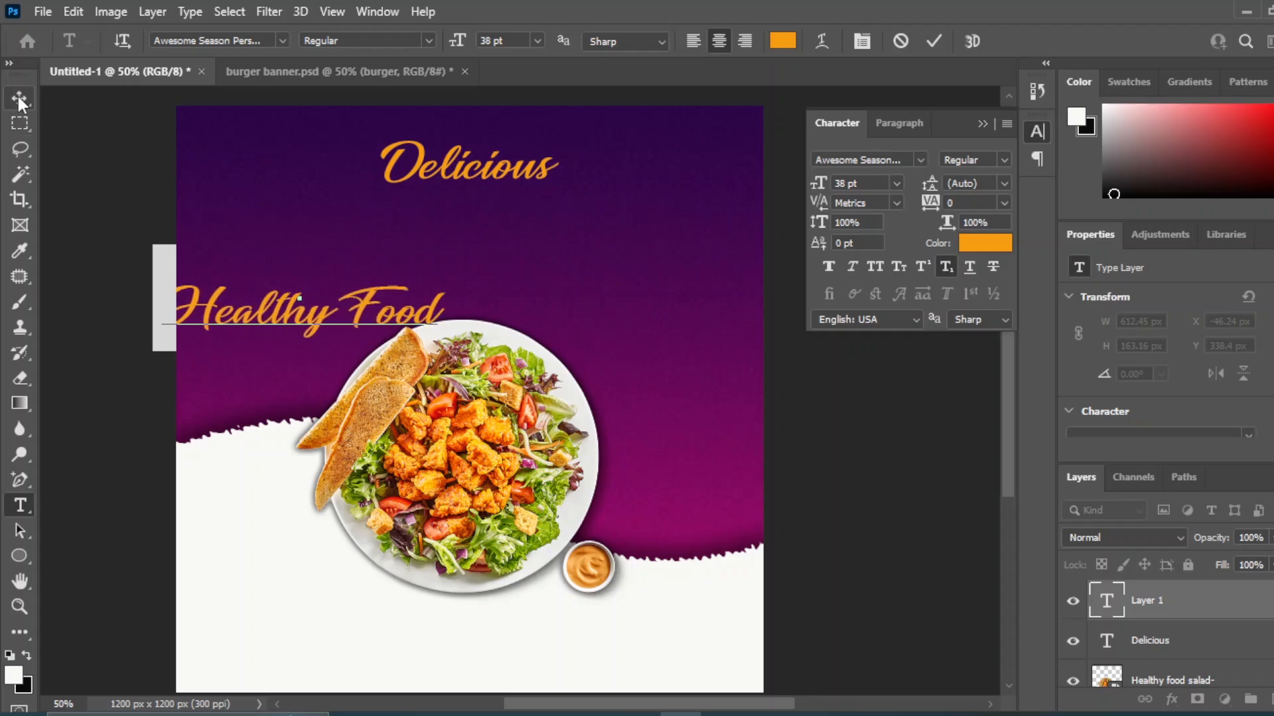
# - Move the "Healthy Food" text directly below "Delicious" and set it in Agency FB Bold
pyautogui.click(19, 100)
pyautogui.moveTo(295, 317); pyautogui.dragTo(469, 224)
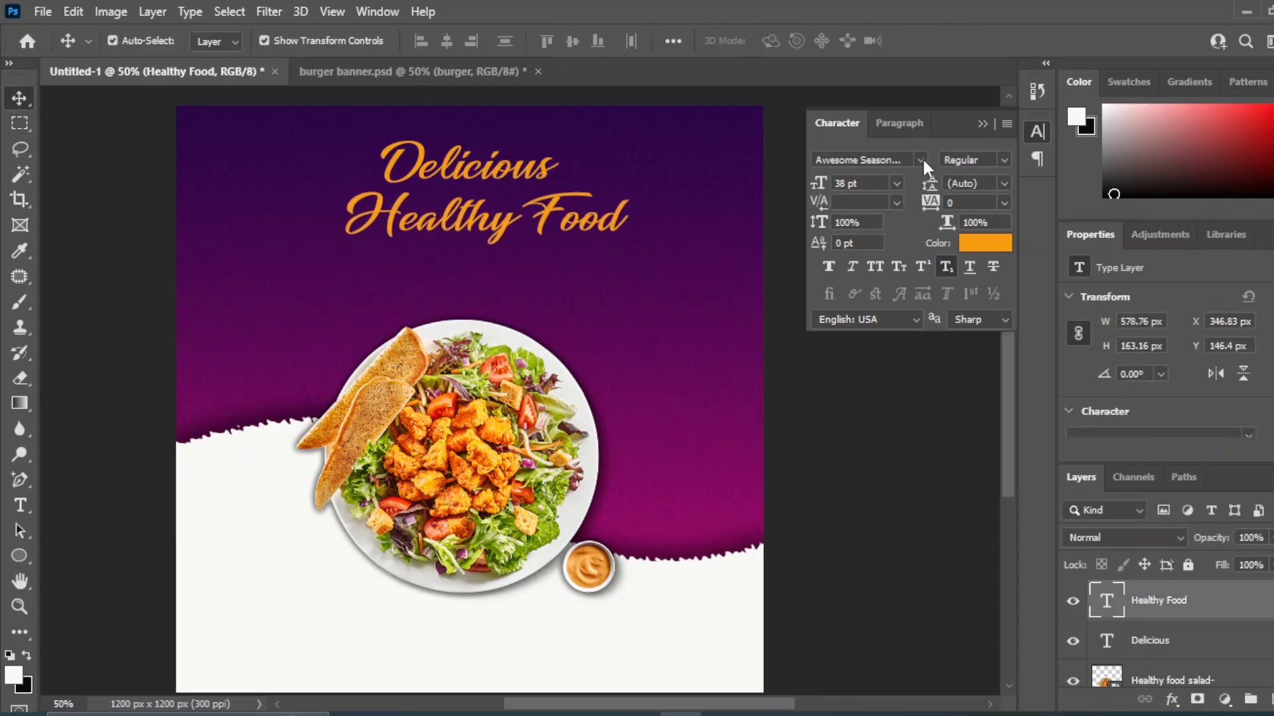
pyautogui.click(920, 159)
pyautogui.scroll(-7, 902, 560)
pyautogui.scroll(-2, 912, 528)
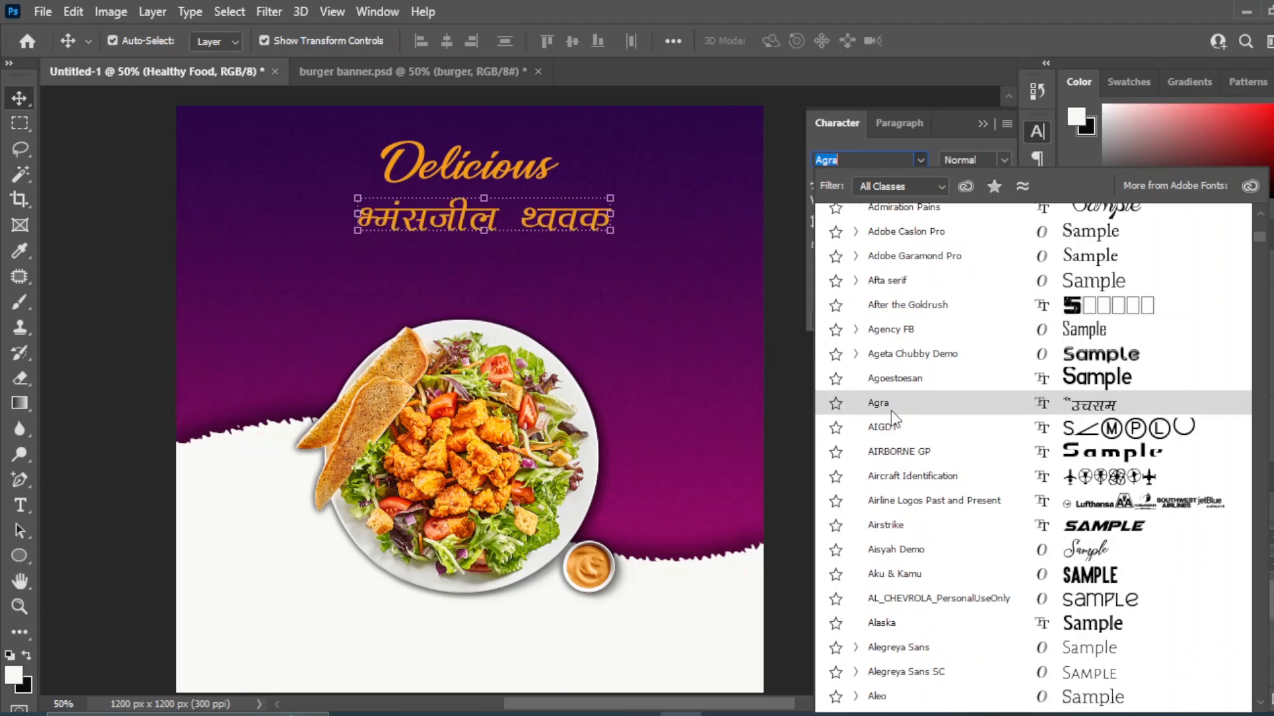
pyautogui.click(921, 332)
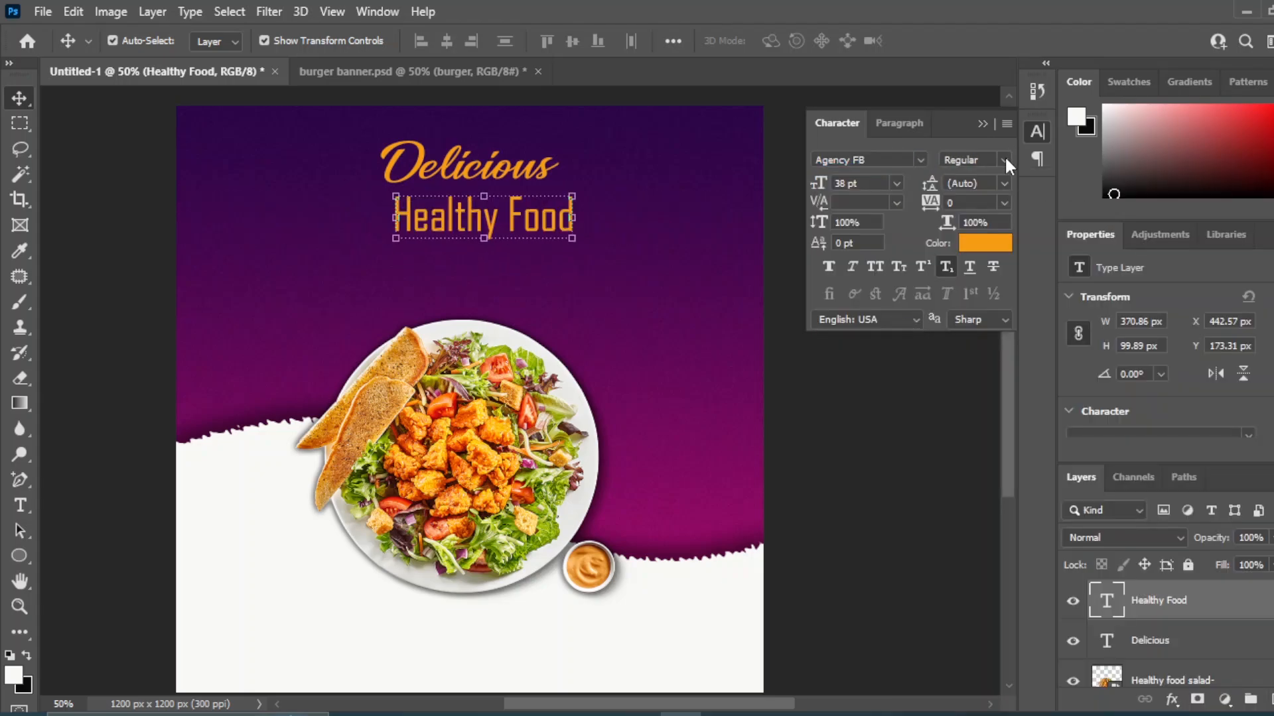
pyautogui.click(1005, 160)
pyautogui.click(962, 199)
# - Set "Healthy Food" to 48 pt, scale it up to about 57 pt, and center it under "Delicious"
pyautogui.click(896, 183)
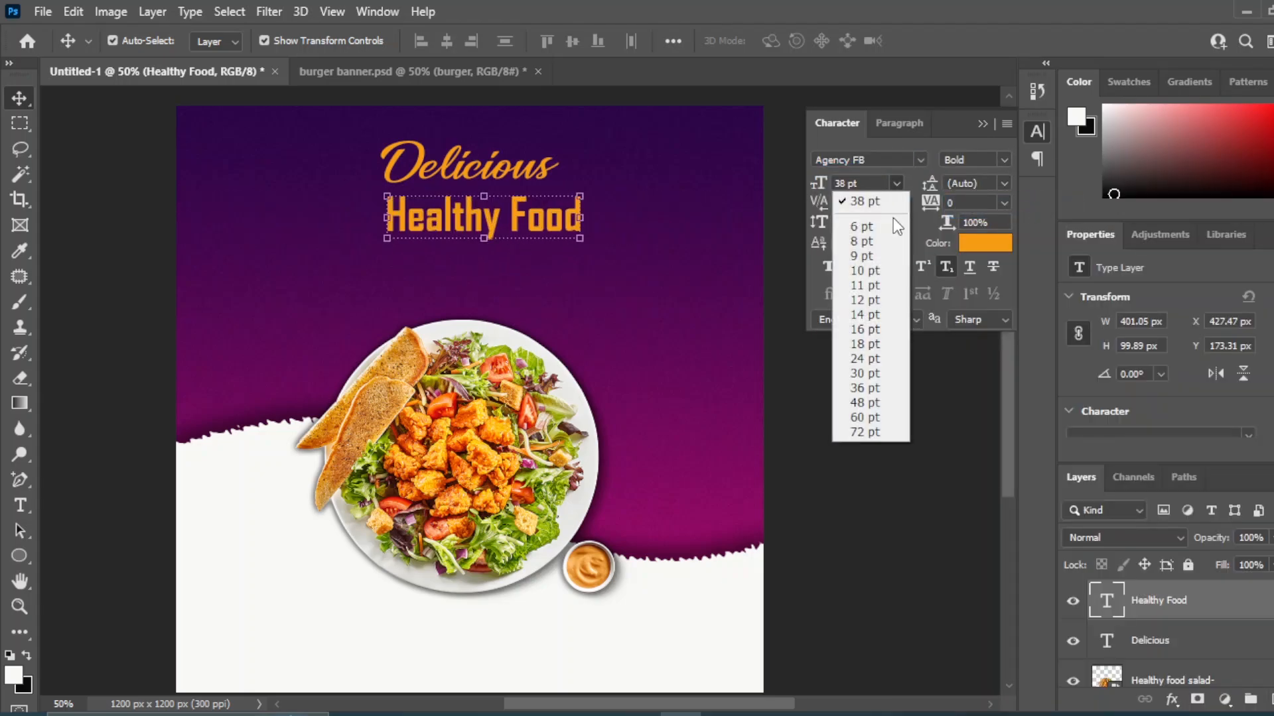
pyautogui.click(864, 402)
pyautogui.moveTo(362, 247); pyautogui.dragTo(332, 259)
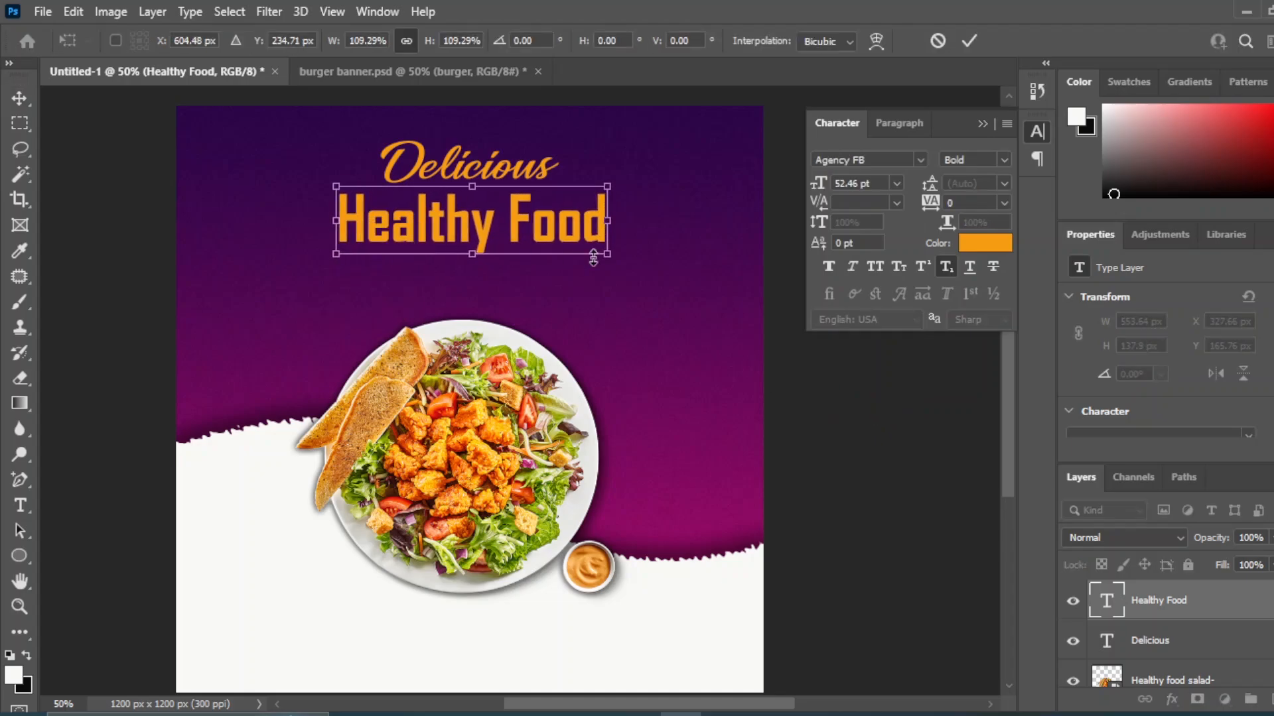
pyautogui.moveTo(609, 258); pyautogui.dragTo(631, 260)
pyautogui.press('Return')
pyautogui.click(896, 412)
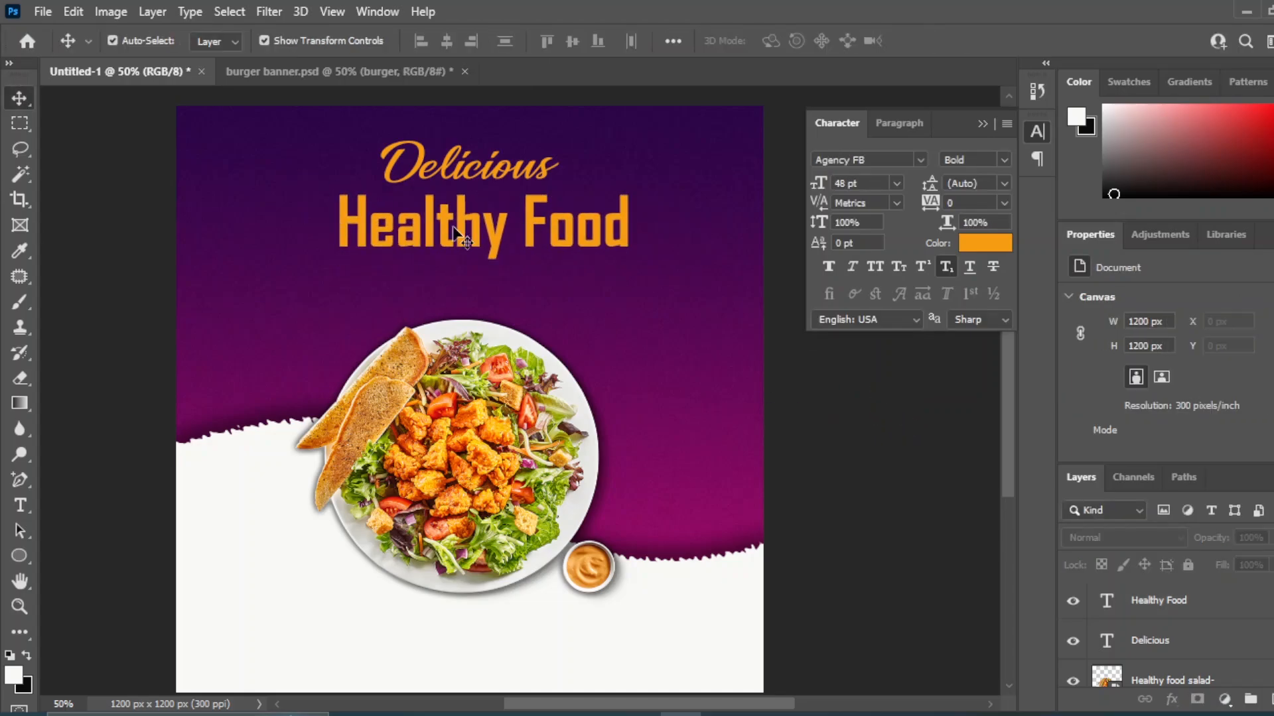
pyautogui.moveTo(456, 229); pyautogui.dragTo(442, 229)
pyautogui.click(533, 272)
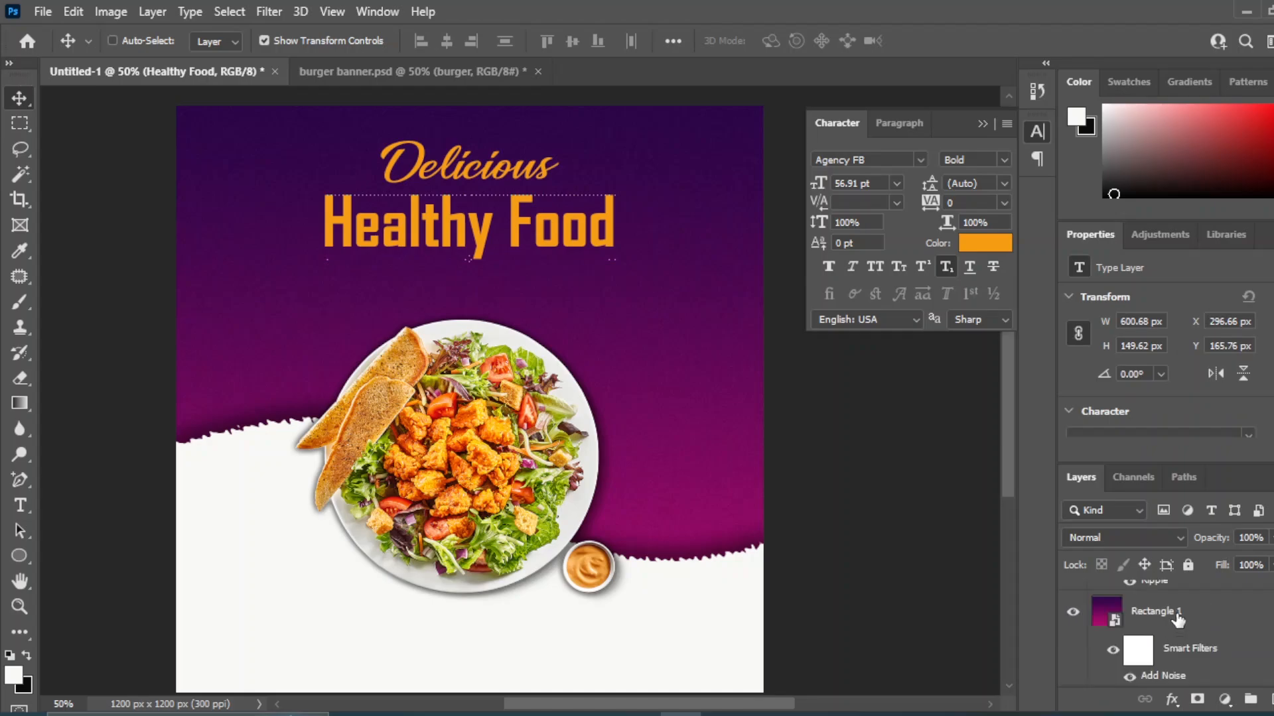
pyautogui.scroll(5, 1231, 620)
pyautogui.click(928, 457)
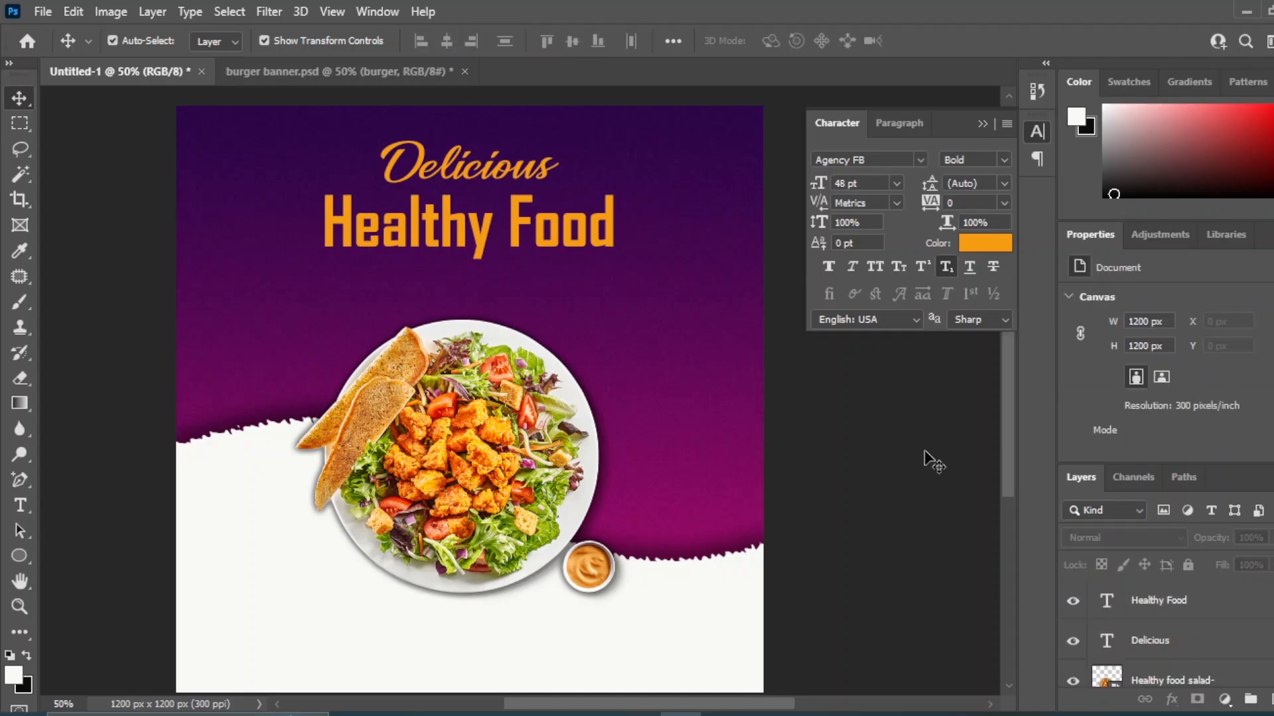
# - Reduce the "Delicious" text to 30 pt and move it down close above "Healthy Food"
pyautogui.click(443, 166)
pyautogui.click(895, 184)
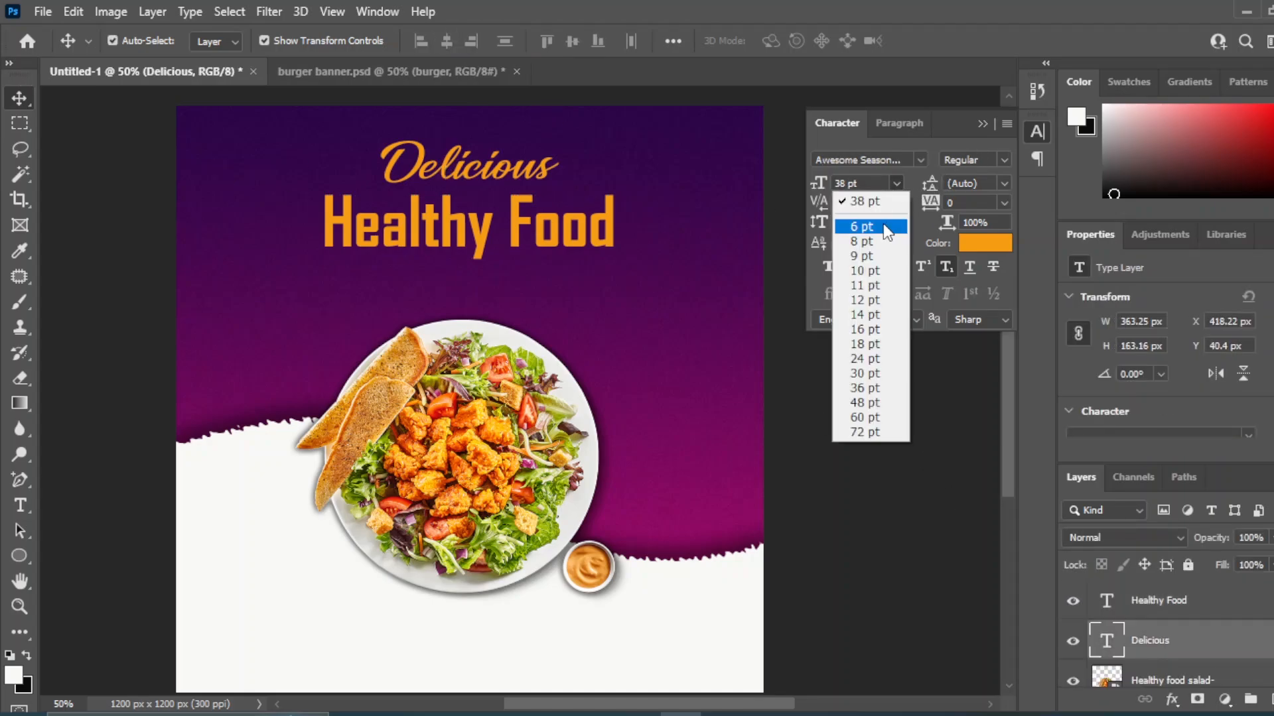
pyautogui.click(872, 375)
pyautogui.moveTo(448, 159); pyautogui.dragTo(446, 178)
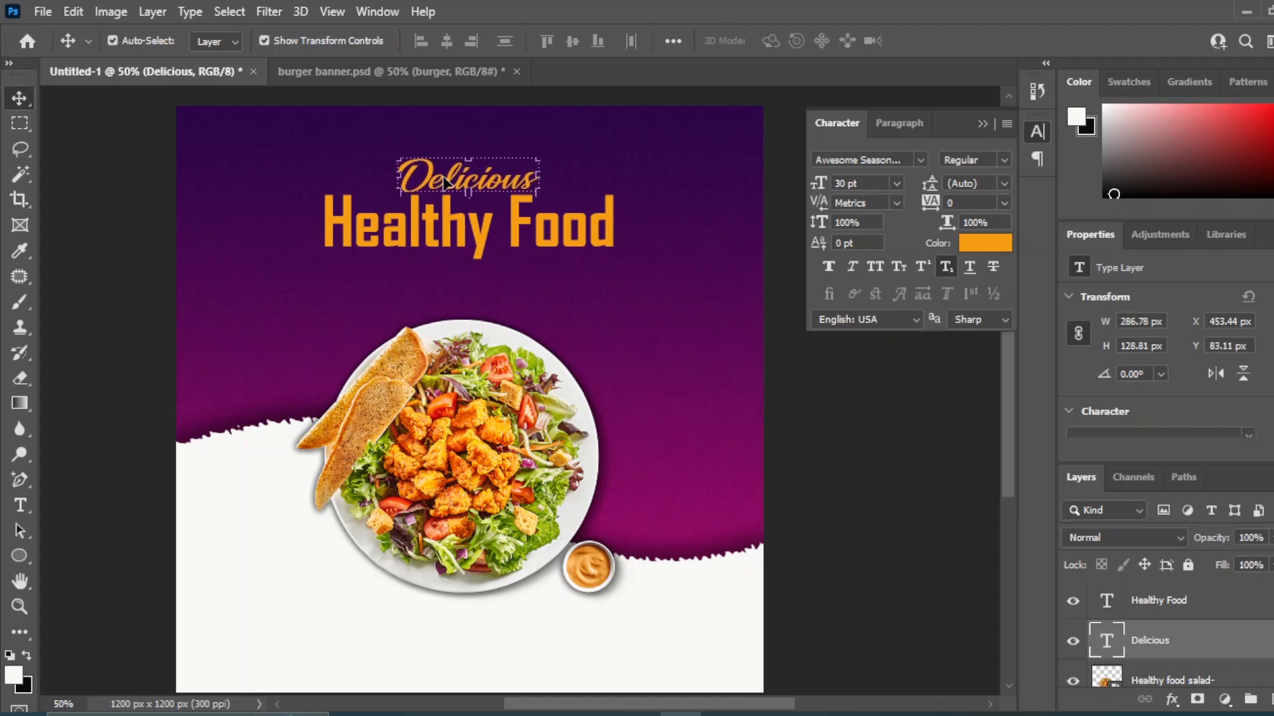
pyautogui.keyDown('shift'); pyautogui.click(1142, 605); pyautogui.keyUp('shift')
pyautogui.click(862, 418)
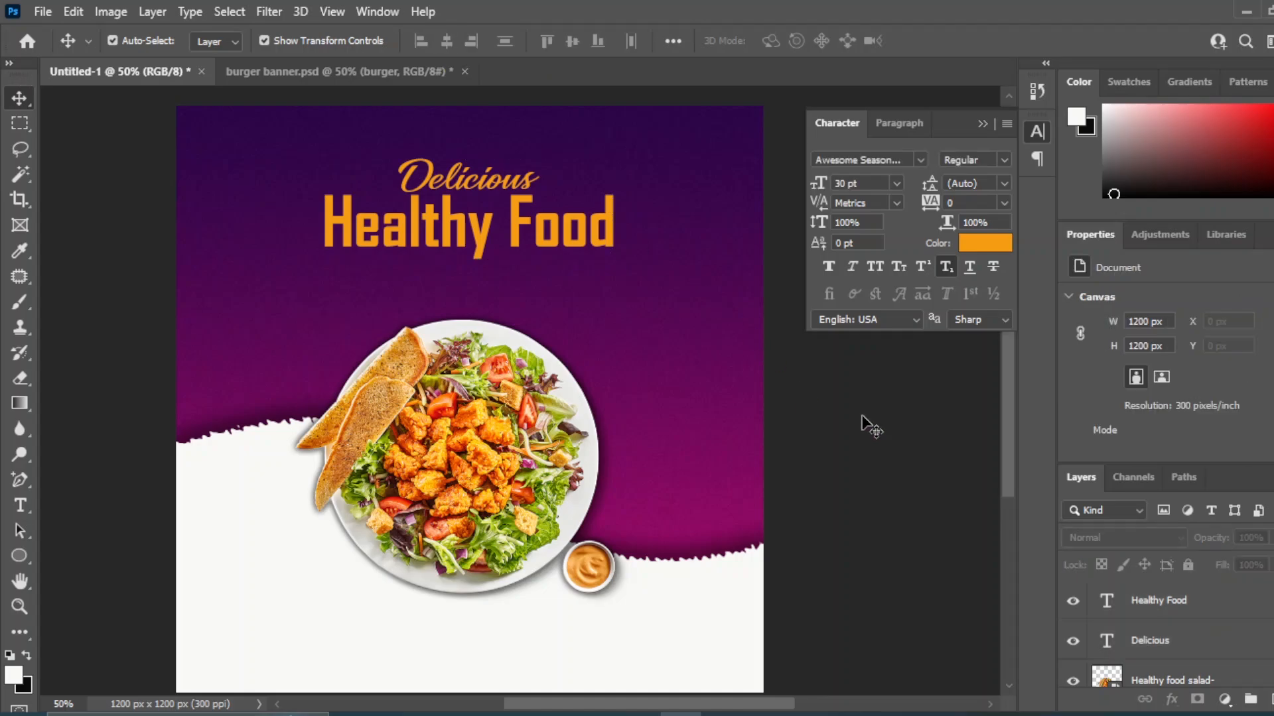
# - Place the tomato wedge image png8 from the assets folder, scaled to about 27%, in the canvas's upper-left corner
pyautogui.click(599, 713)
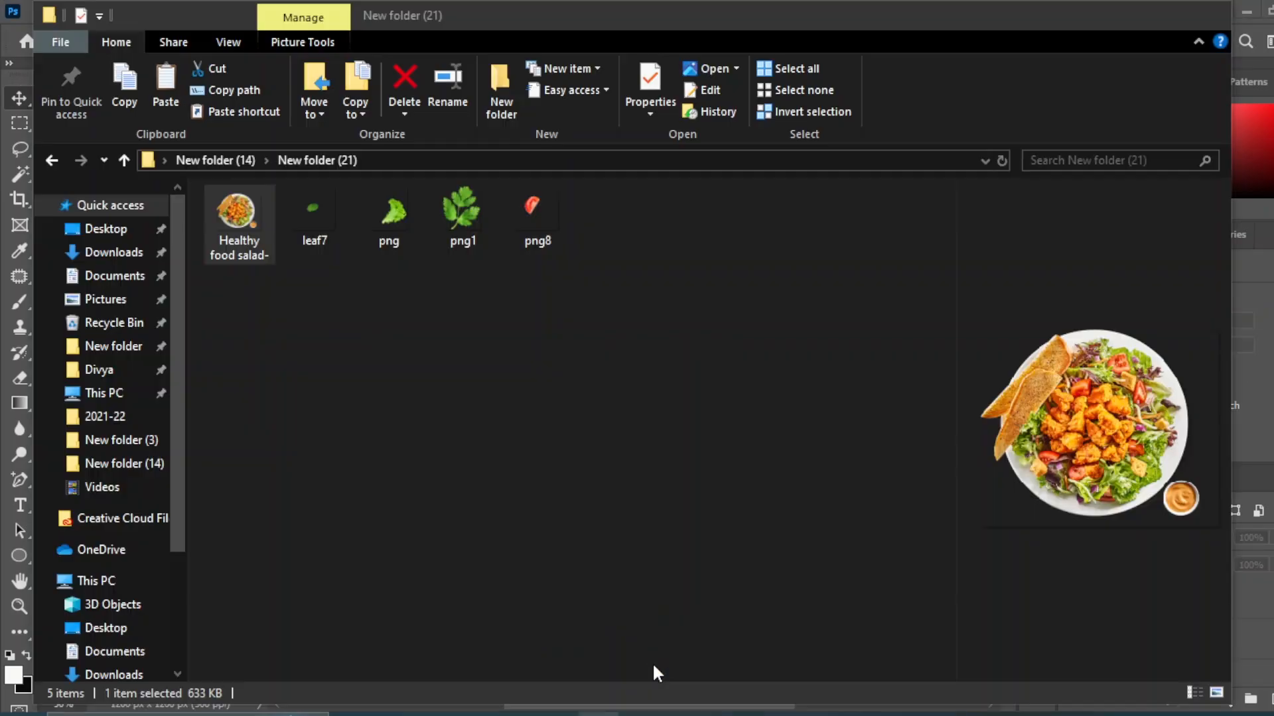
pyautogui.click(562, 289)
pyautogui.moveTo(537, 215); pyautogui.dragTo(269, 352)
pyautogui.moveTo(177, 693); pyautogui.dragTo(641, 275)
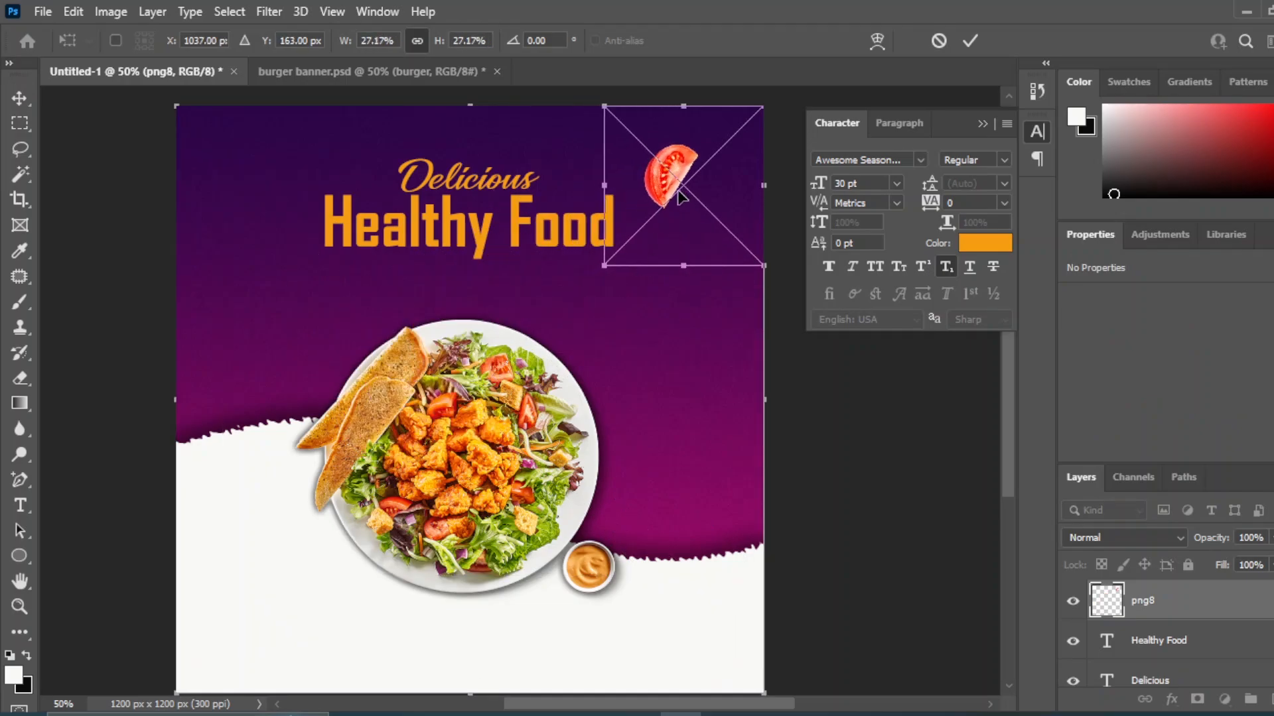
pyautogui.moveTo(662, 170); pyautogui.dragTo(203, 143)
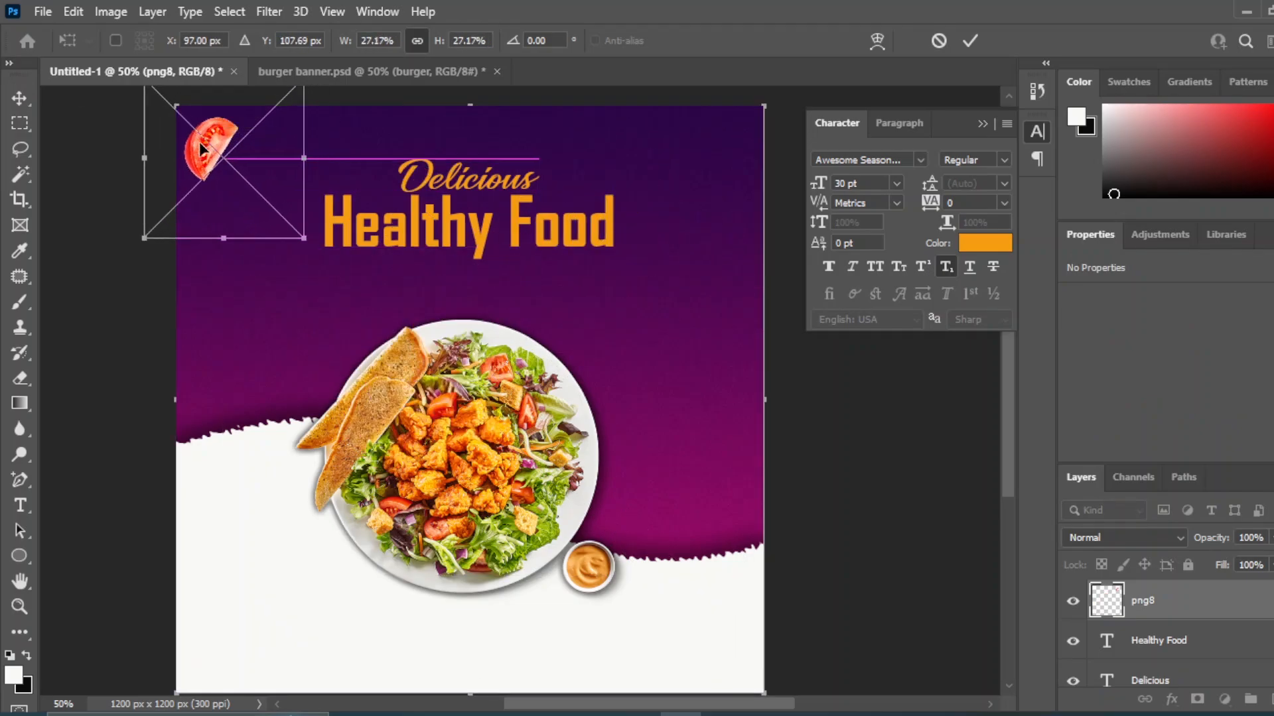
pyautogui.press('Return')
# - Apply a Gaussian Blur with a 4.0 px radius to the tomato wedge
pyautogui.click(267, 11)
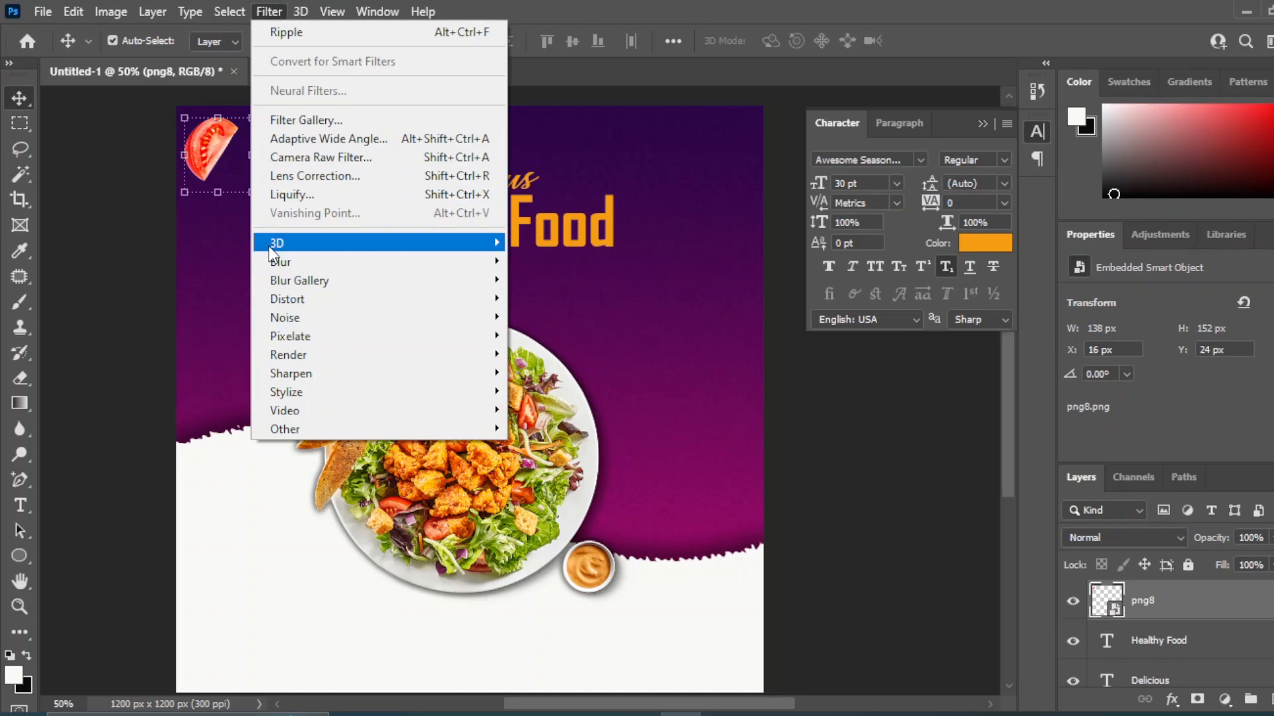
pyautogui.moveTo(496, 265)
pyautogui.click(556, 334)
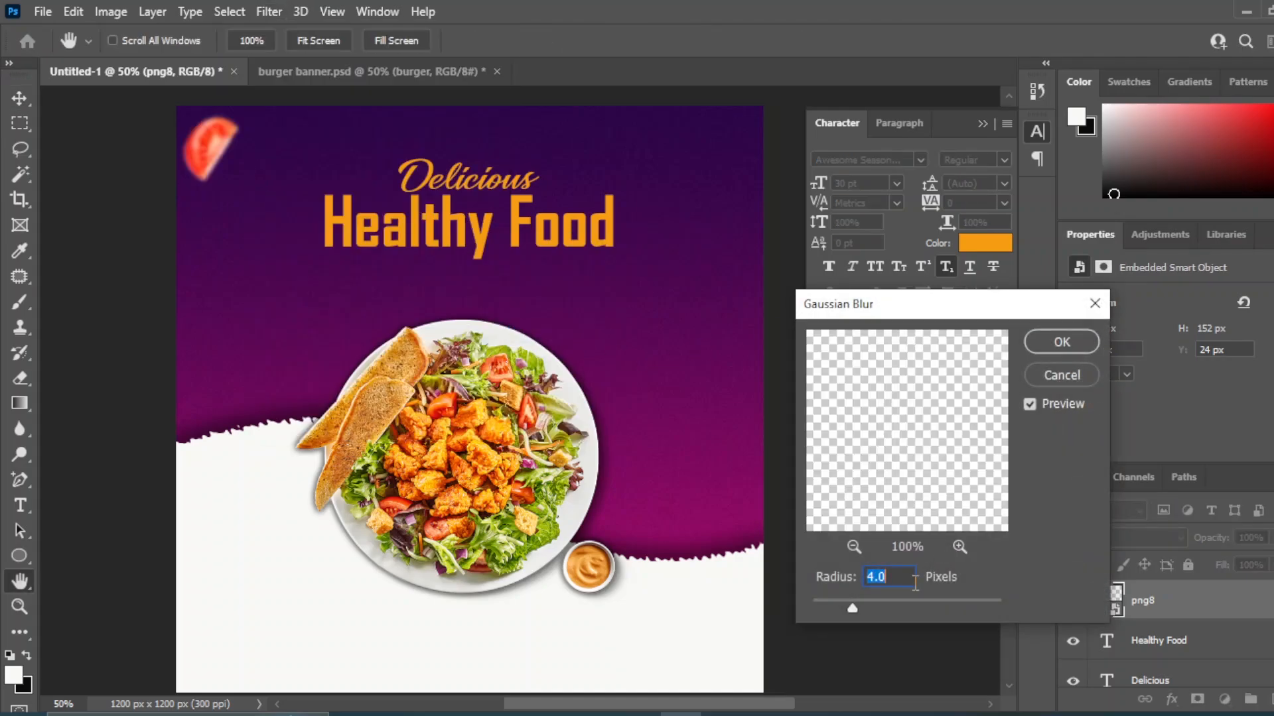
pyautogui.click(1058, 339)
pyautogui.click(890, 469)
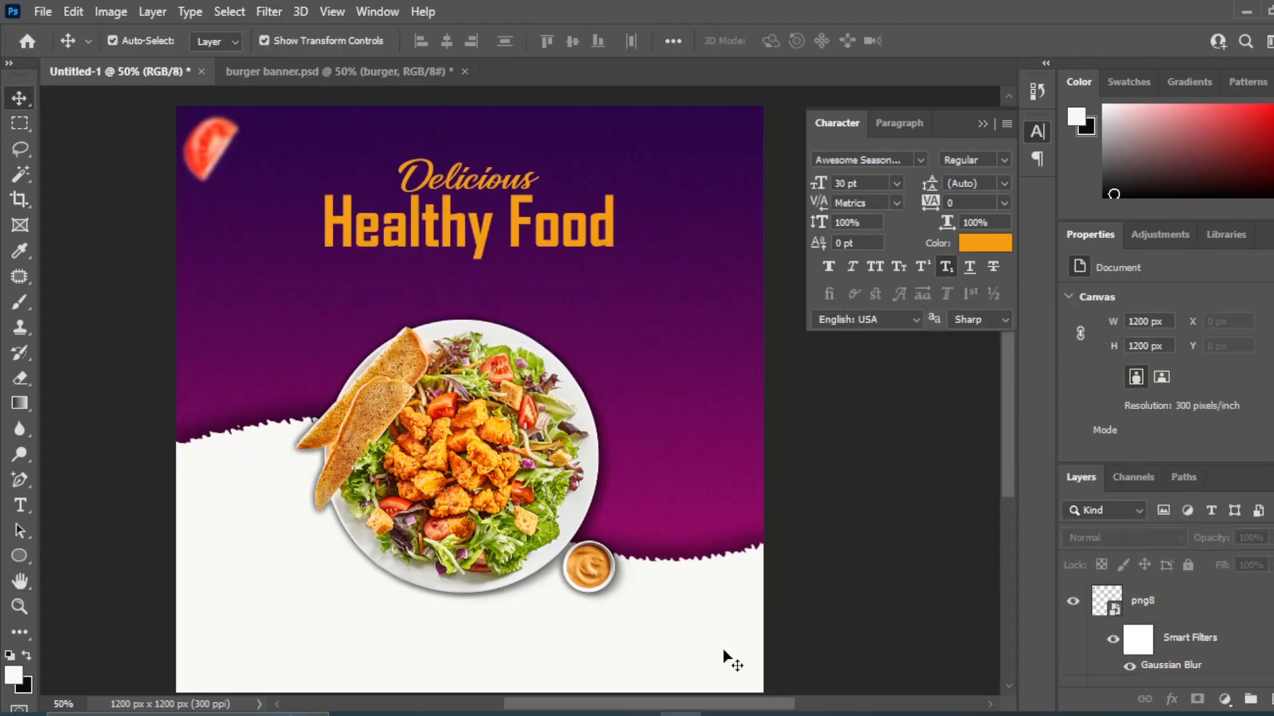
# - Place the lettuce image png from the assets folder, scaled to about 10% and rotated about -173°, in the canvas's upper-right corner
pyautogui.click(634, 678)
pyautogui.moveTo(390, 213); pyautogui.dragTo(343, 627)
pyautogui.moveTo(200, 692); pyautogui.dragTo(616, 240)
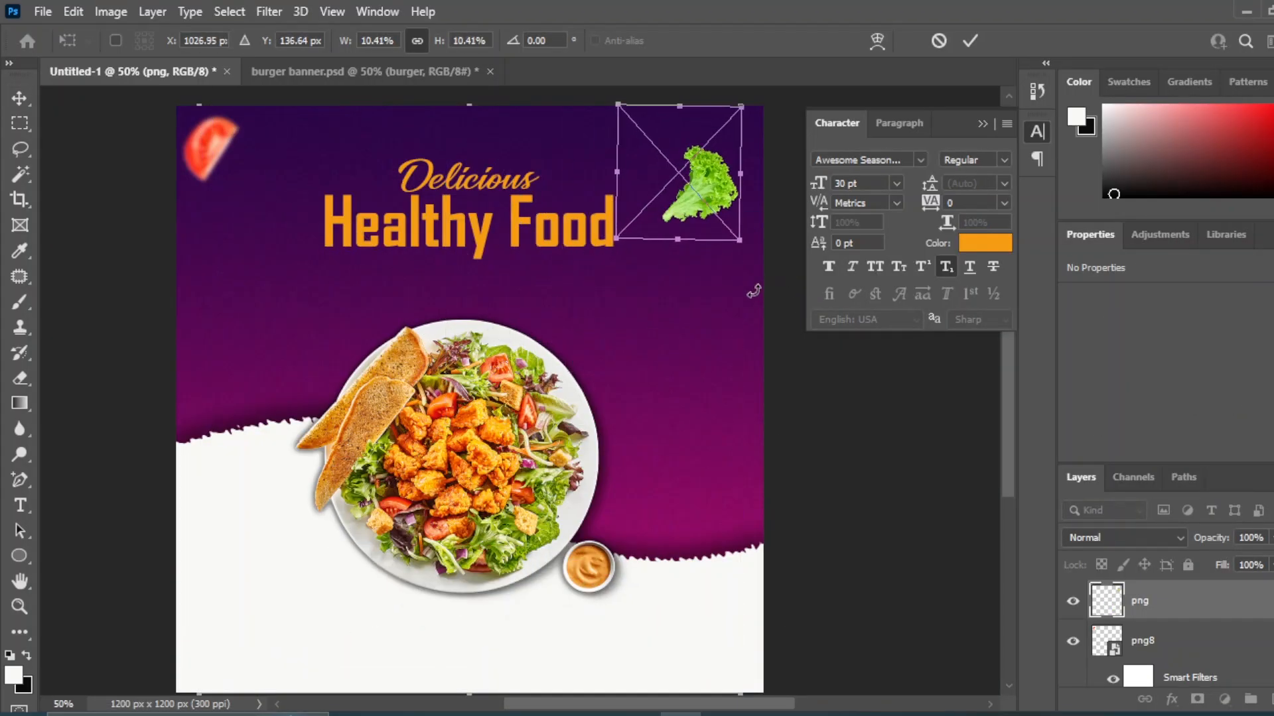
pyautogui.moveTo(754, 291); pyautogui.dragTo(655, 87)
pyautogui.moveTo(684, 160); pyautogui.dragTo(731, 138)
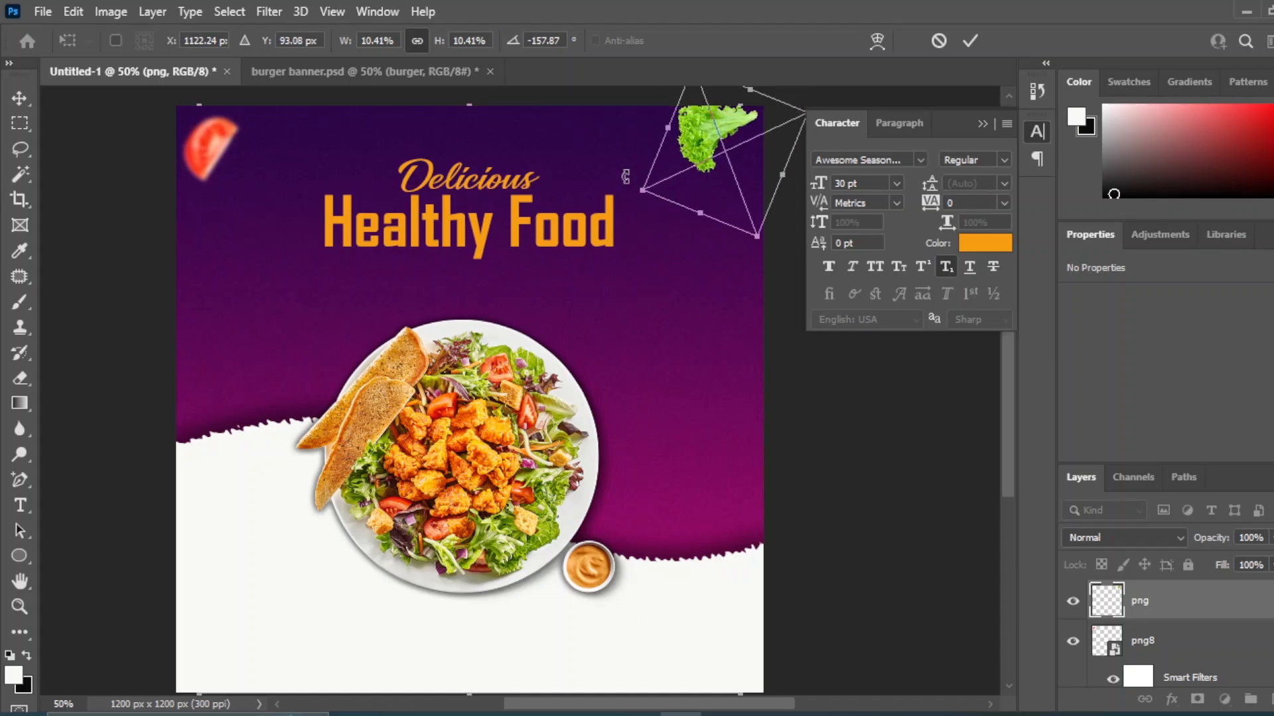
pyautogui.moveTo(625, 175); pyautogui.dragTo(639, 202)
pyautogui.moveTo(702, 133); pyautogui.dragTo(725, 141)
pyautogui.moveTo(684, 223); pyautogui.dragTo(674, 225)
pyautogui.moveTo(737, 138); pyautogui.dragTo(743, 141)
pyautogui.press('Return')
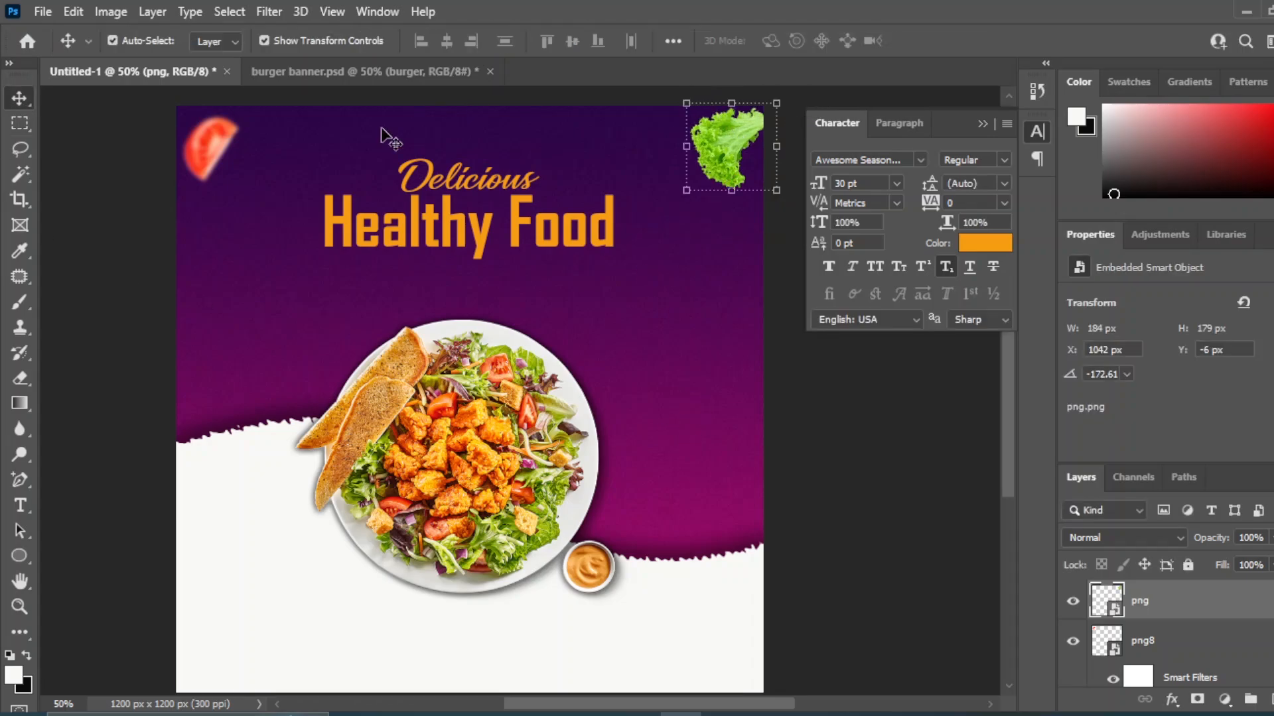
# - Apply a Gaussian Blur with a 2.9 px radius to the lettuce
pyautogui.click(269, 12)
pyautogui.moveTo(465, 262)
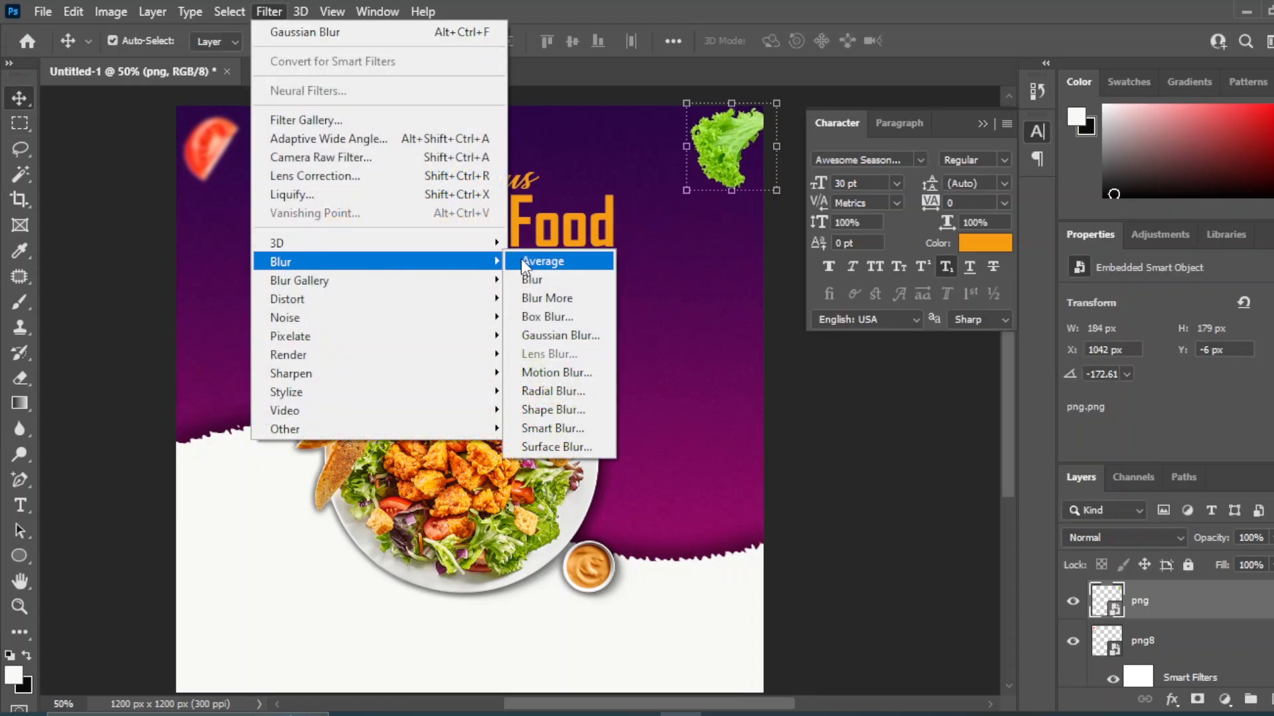
pyautogui.click(558, 335)
pyautogui.moveTo(852, 608); pyautogui.dragTo(842, 607)
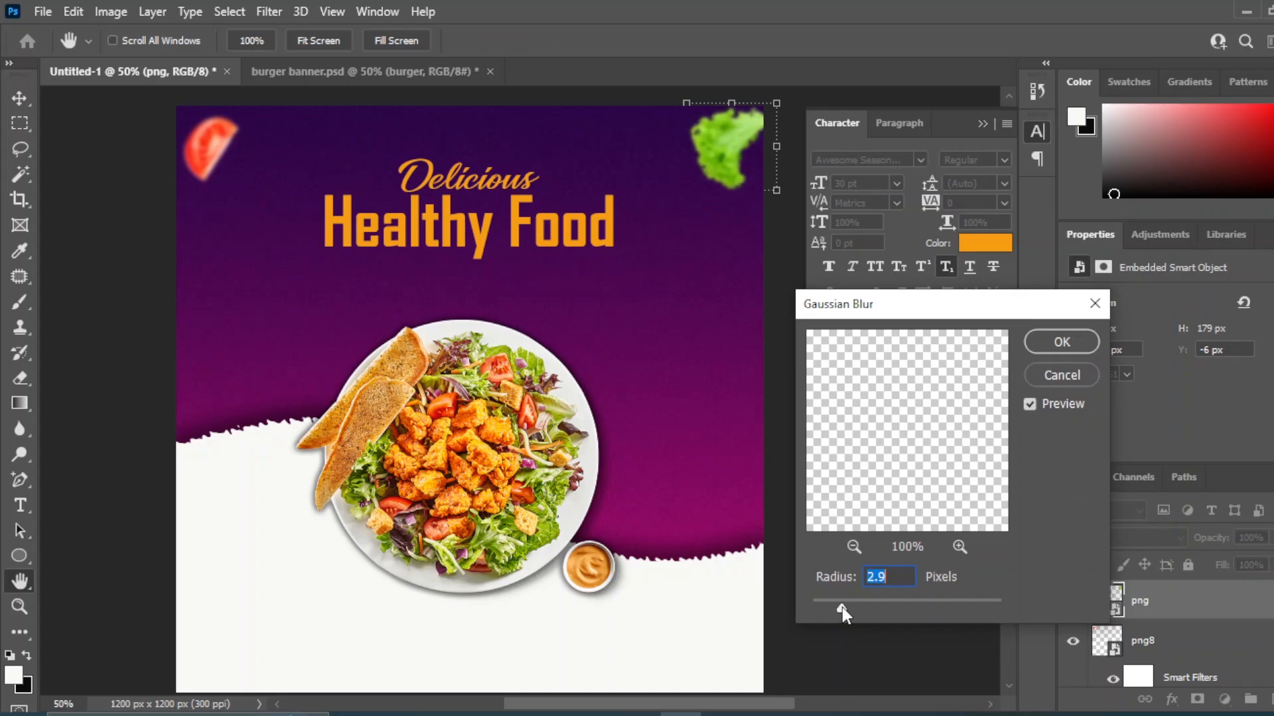
pyautogui.click(1062, 341)
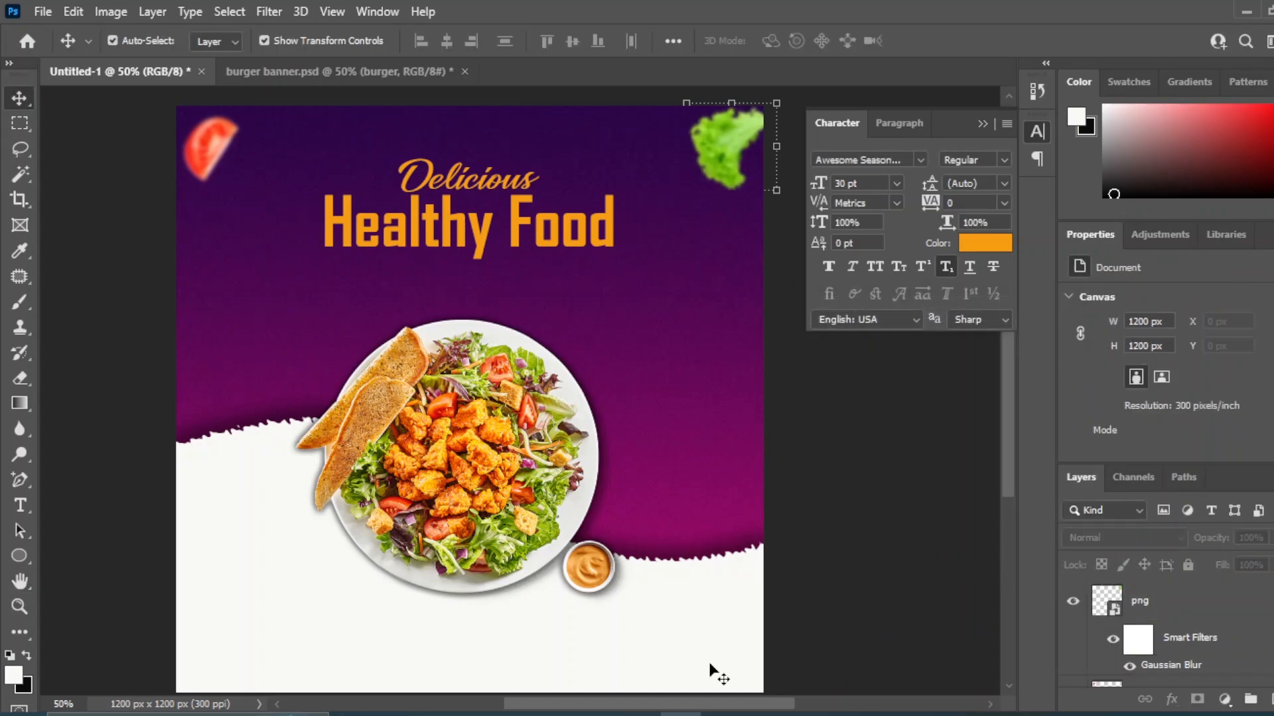
# - Place the leaf7 image from the assets folder, scaled to about 42% and rotated about 48°, just above the bread slices beside the plate
pyautogui.moveTo(599, 713)
pyautogui.click(601, 637)
pyautogui.click(612, 528)
pyautogui.moveTo(325, 222); pyautogui.dragTo(437, 479)
pyautogui.moveTo(179, 688); pyautogui.dragTo(730, 425)
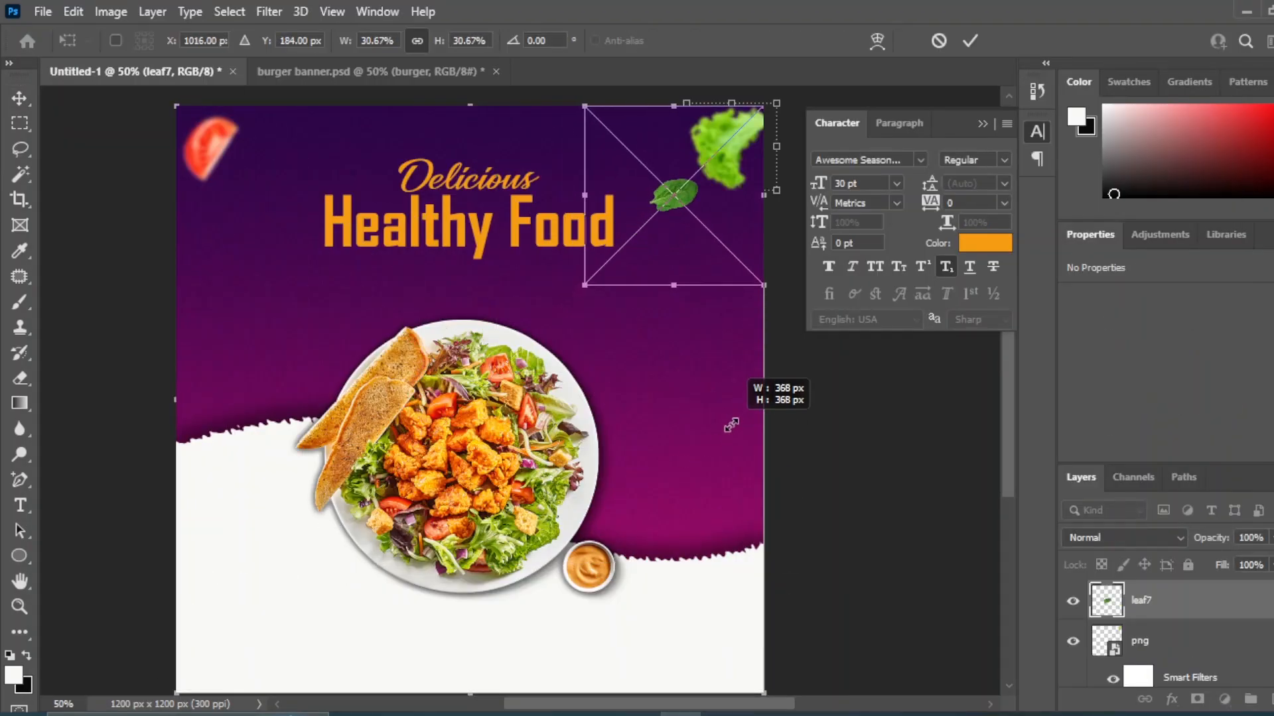
pyautogui.moveTo(579, 232); pyautogui.dragTo(698, 116)
pyautogui.moveTo(689, 197); pyautogui.dragTo(669, 398)
pyautogui.moveTo(790, 342); pyautogui.dragTo(736, 530)
pyautogui.moveTo(666, 414); pyautogui.dragTo(247, 359)
pyautogui.moveTo(382, 264); pyautogui.dragTo(136, 331)
pyautogui.moveTo(388, 351); pyautogui.dragTo(452, 353)
pyautogui.moveTo(277, 347); pyautogui.dragTo(297, 350)
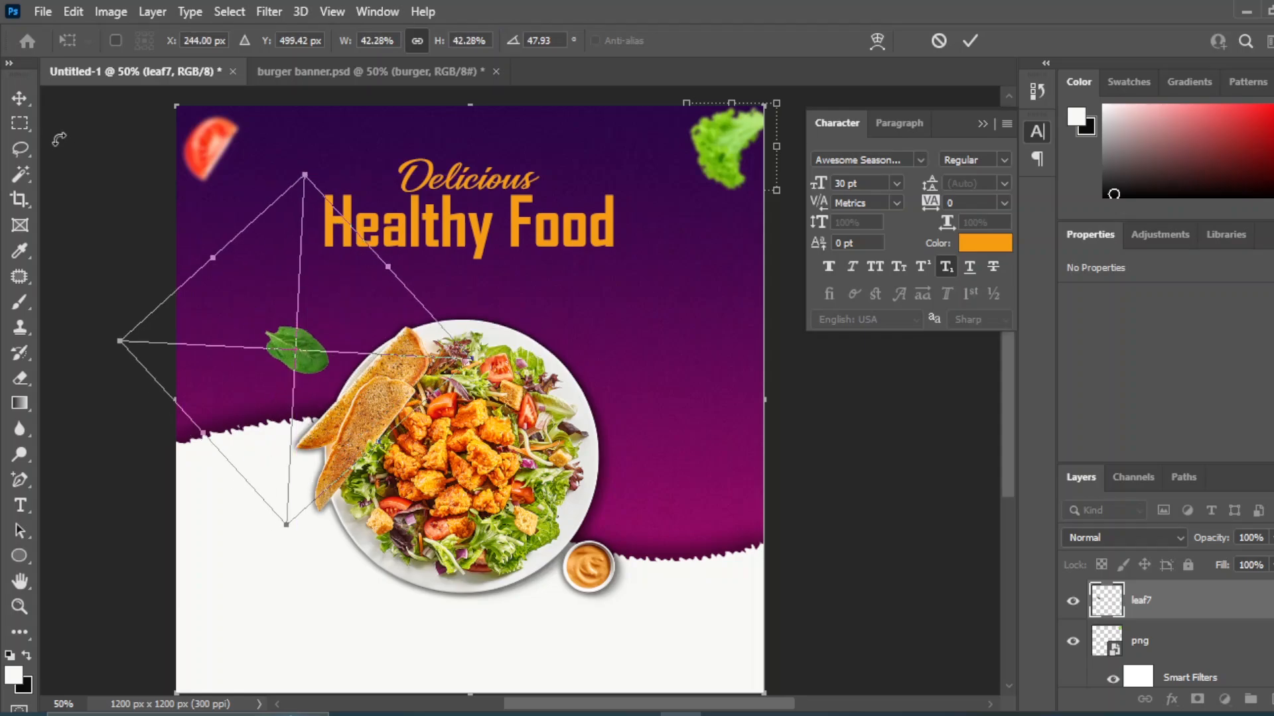
pyautogui.press('Return')
# - Apply a Gaussian Blur to the green leaf and place a duplicate up and to its left, near the canvas's left edge
pyautogui.click(268, 12)
pyautogui.moveTo(278, 262)
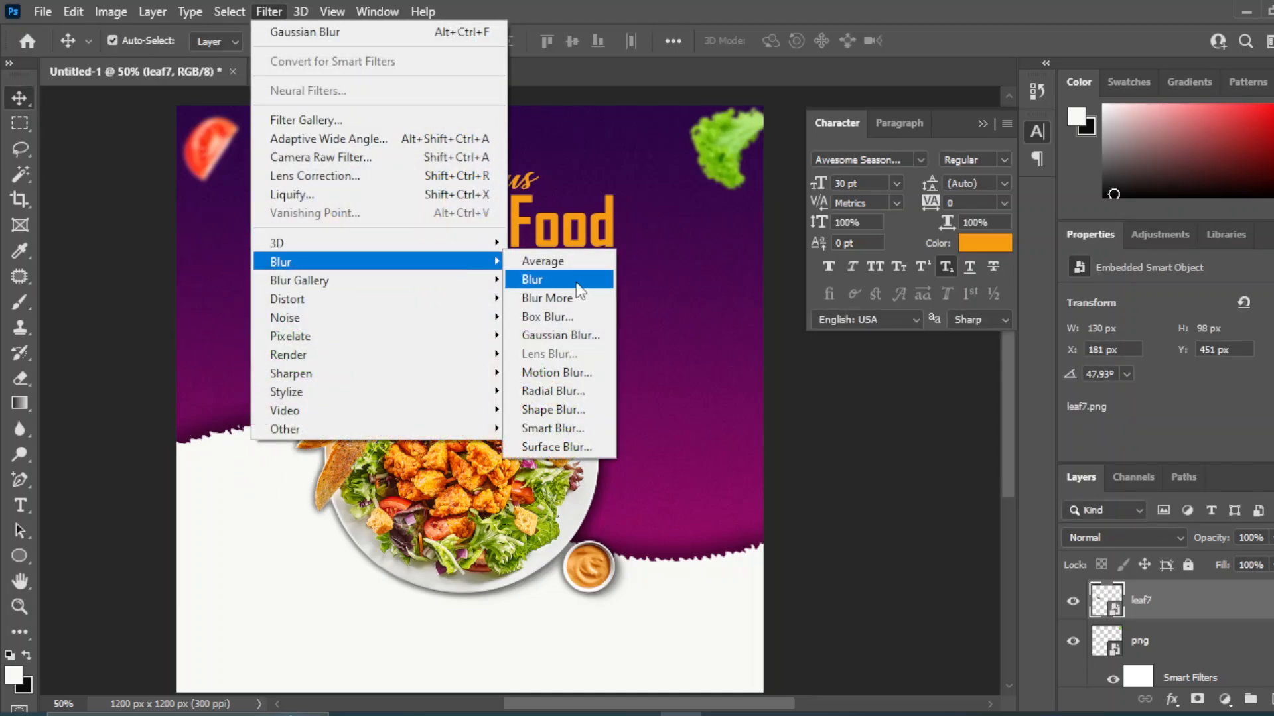
pyautogui.click(537, 335)
pyautogui.click(1060, 342)
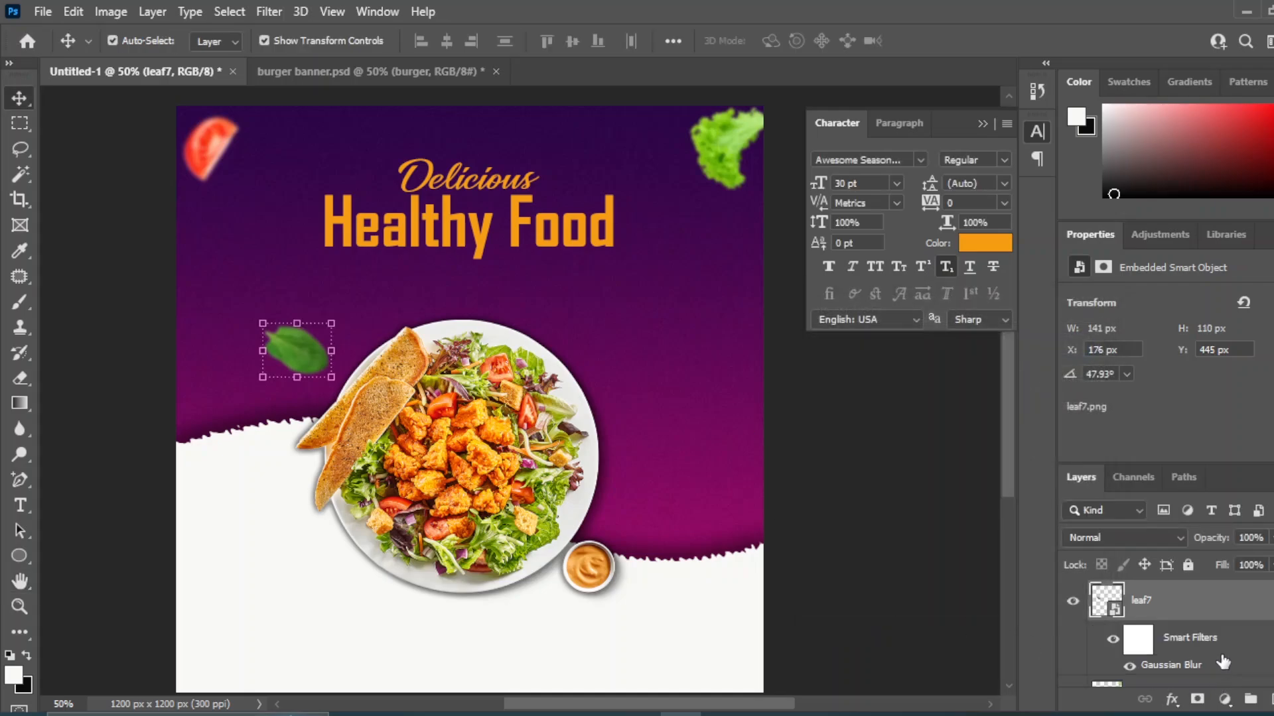
pyautogui.hotkey('ctrl', 'j')
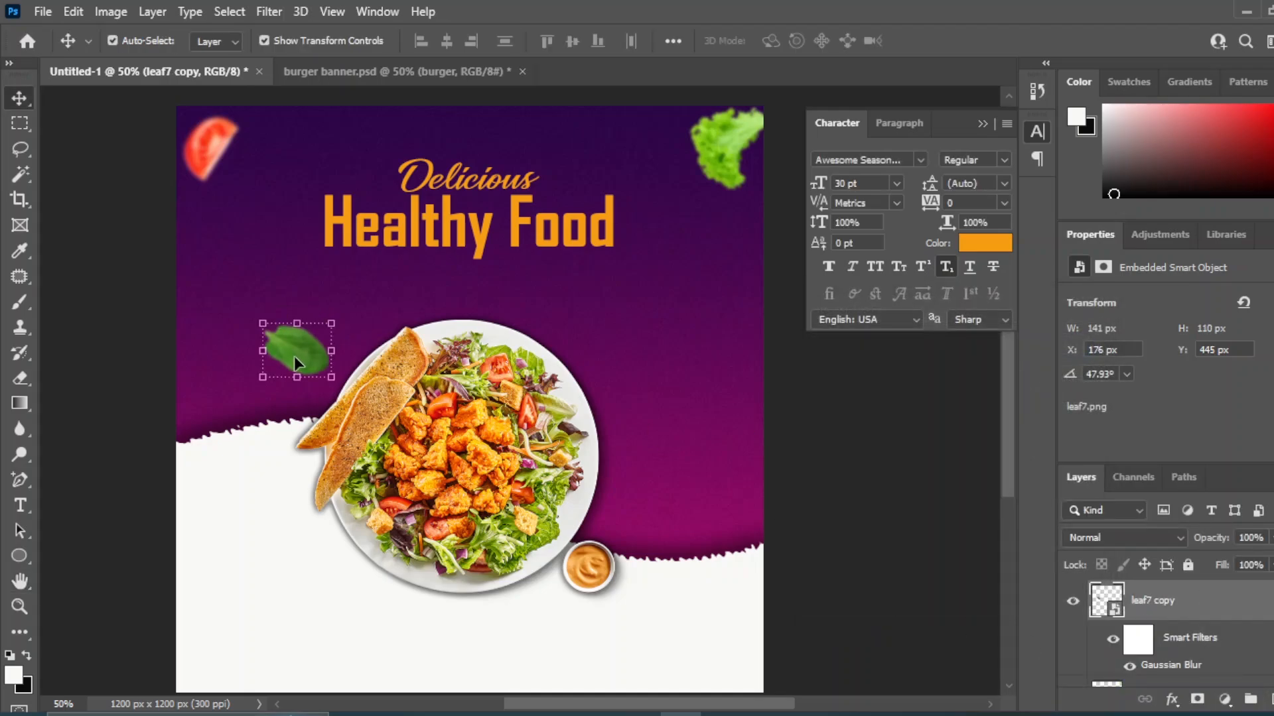
pyautogui.moveTo(294, 364); pyautogui.dragTo(216, 294)
# - Shrink the original leaf above the bread slices to about 99 px wide, keeping it between the plate and its duplicate
pyautogui.click(302, 360)
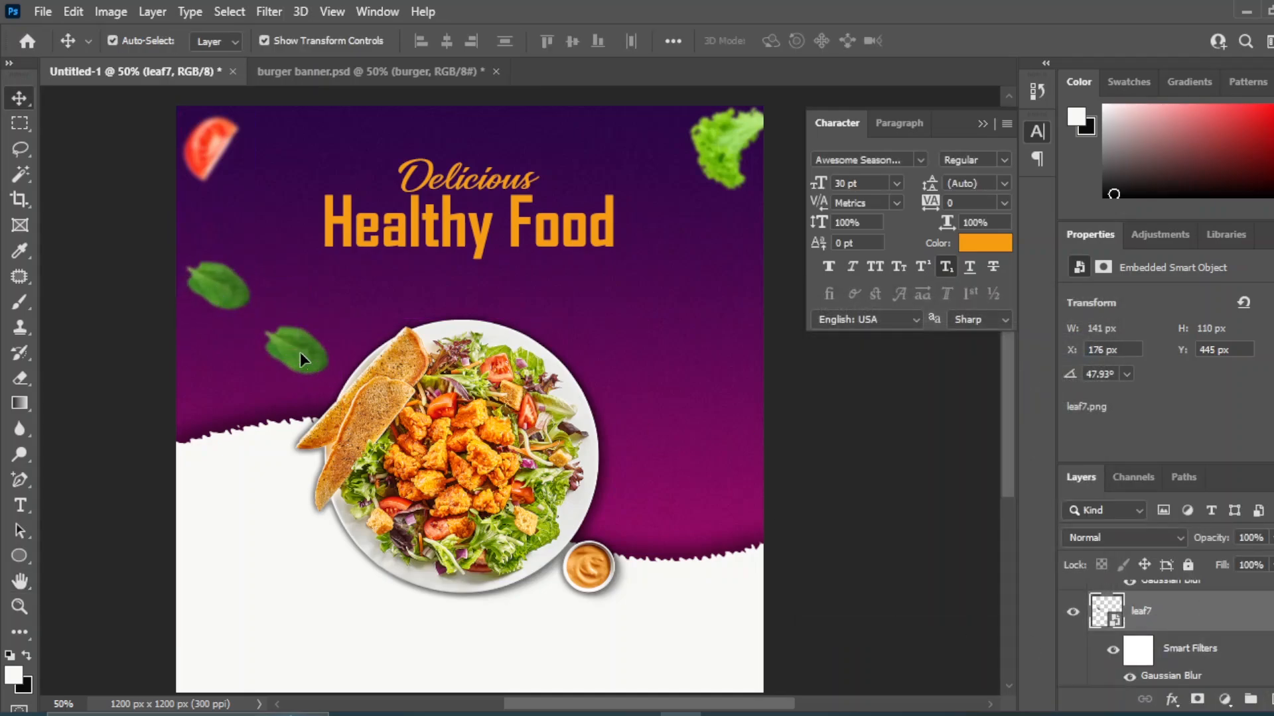
pyautogui.scroll(-1, 1214, 642)
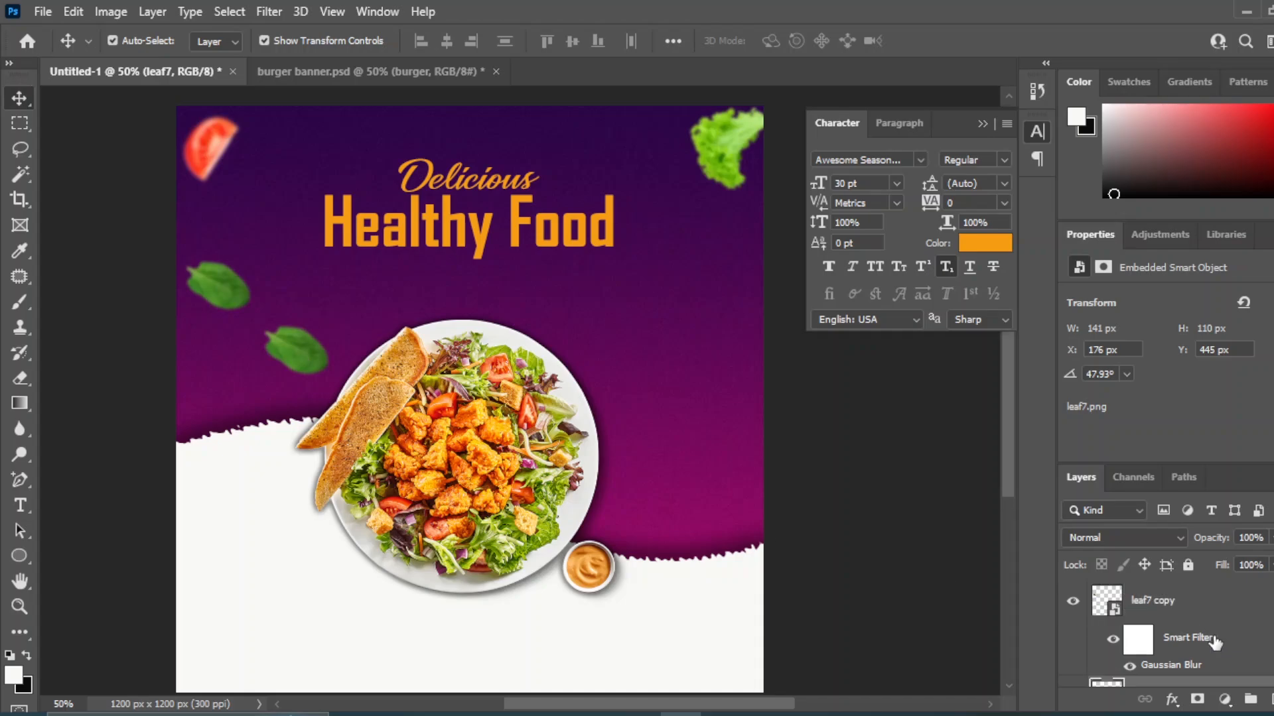
pyautogui.hotkey('ctrl', 't')
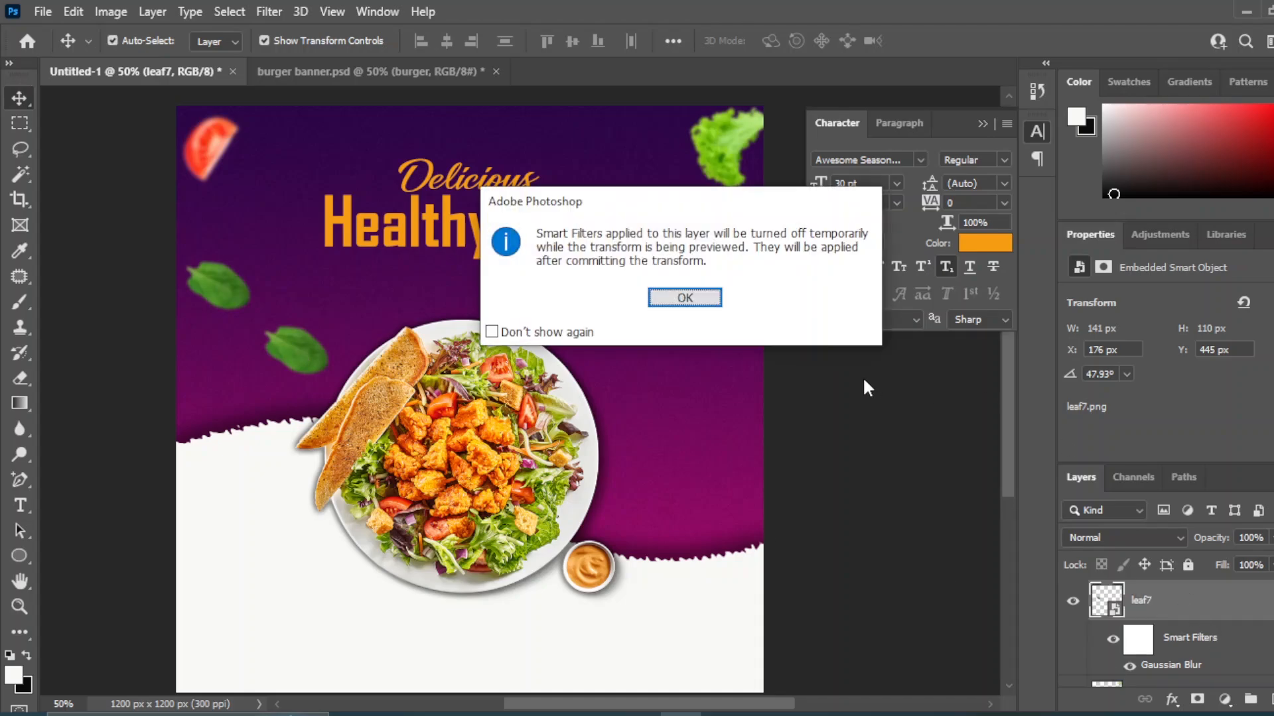
pyautogui.click(703, 297)
pyautogui.moveTo(287, 524); pyautogui.dragTo(287, 494)
pyautogui.moveTo(306, 176); pyautogui.dragTo(323, 223)
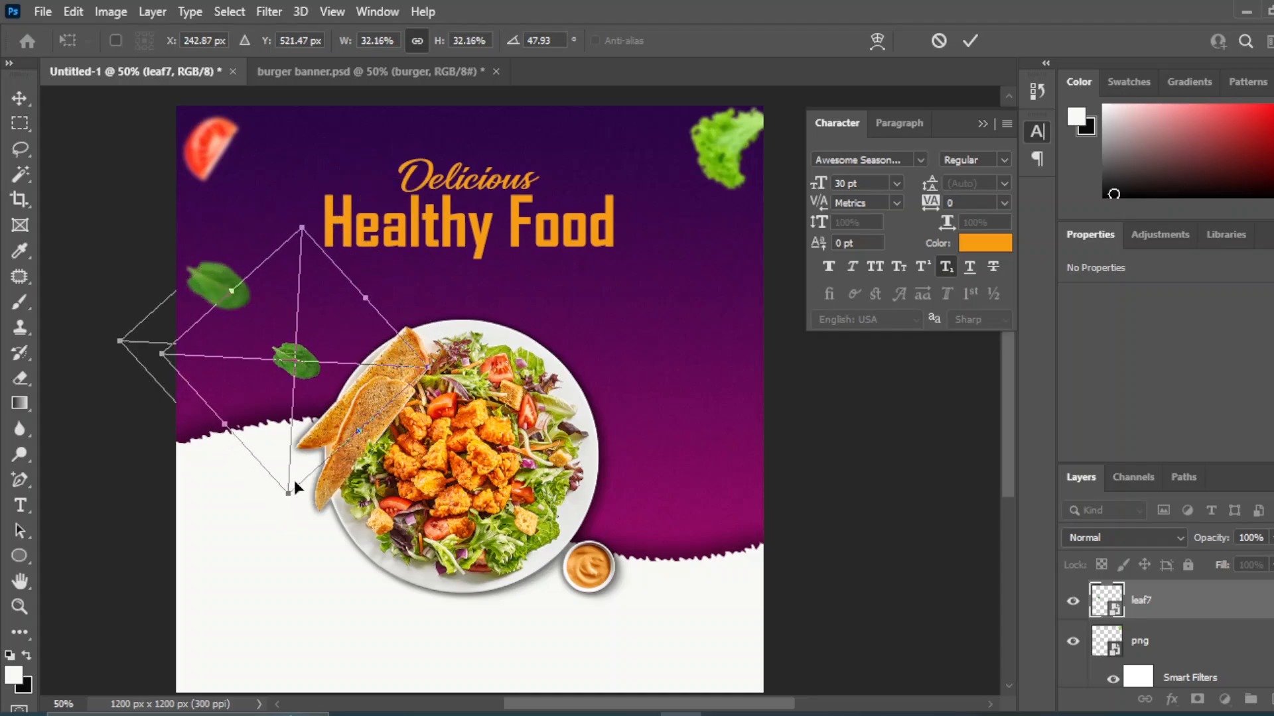
pyautogui.moveTo(293, 480); pyautogui.dragTo(297, 460)
pyautogui.click(11, 100)
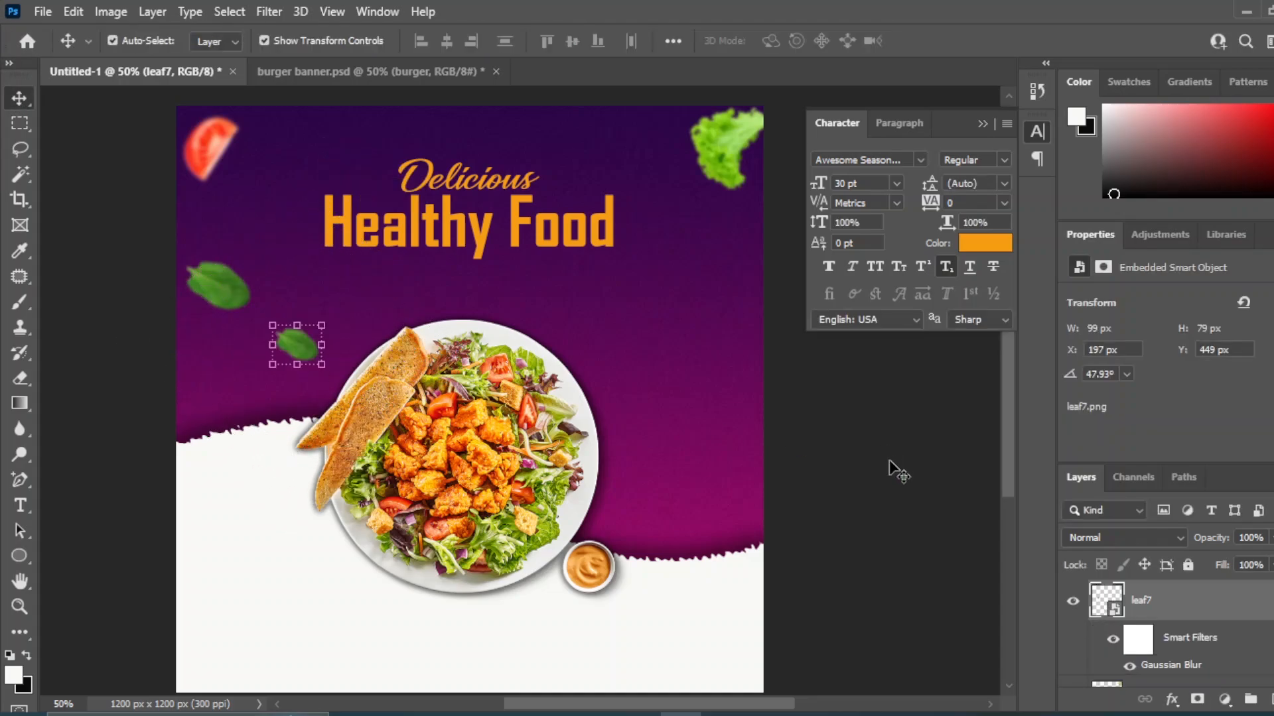
# - Place the png3 tomato slice from the assets folder, scaled to about 147 px wide, in the canvas's lower-left corner
pyautogui.click(599, 713)
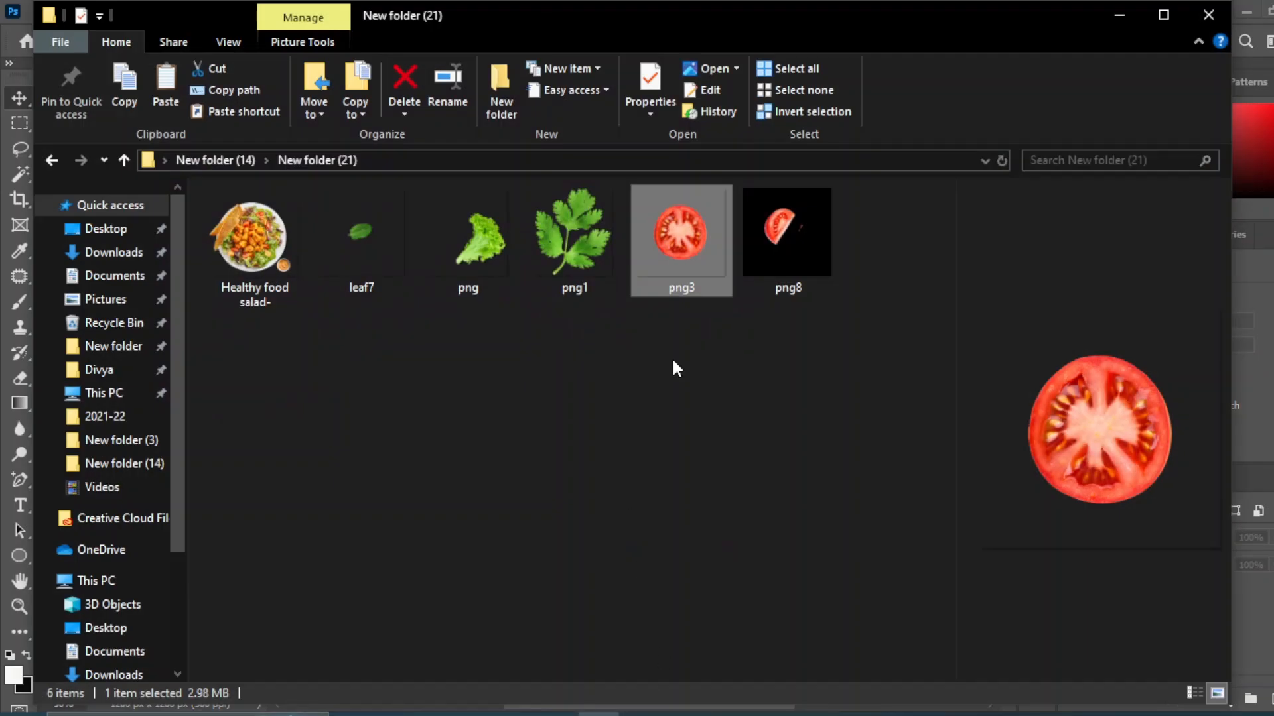
pyautogui.moveTo(683, 239); pyautogui.dragTo(311, 665)
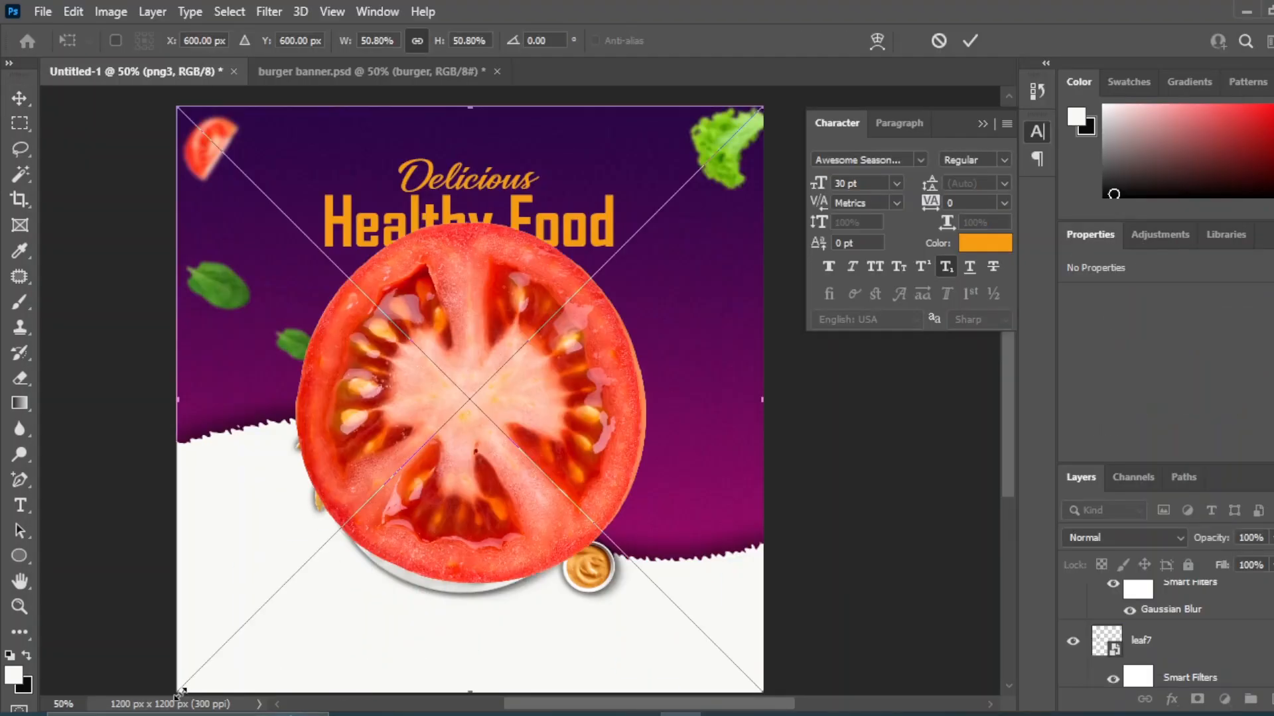
pyautogui.moveTo(177, 692); pyautogui.dragTo(438, 431)
pyautogui.moveTo(621, 215); pyautogui.dragTo(318, 535)
pyautogui.moveTo(459, 425); pyautogui.dragTo(313, 578)
pyautogui.moveTo(188, 665)
pyautogui.mouseDown()
pyautogui.moveTo(327, 642)
pyautogui.moveTo(176, 643)
pyautogui.mouseUp()
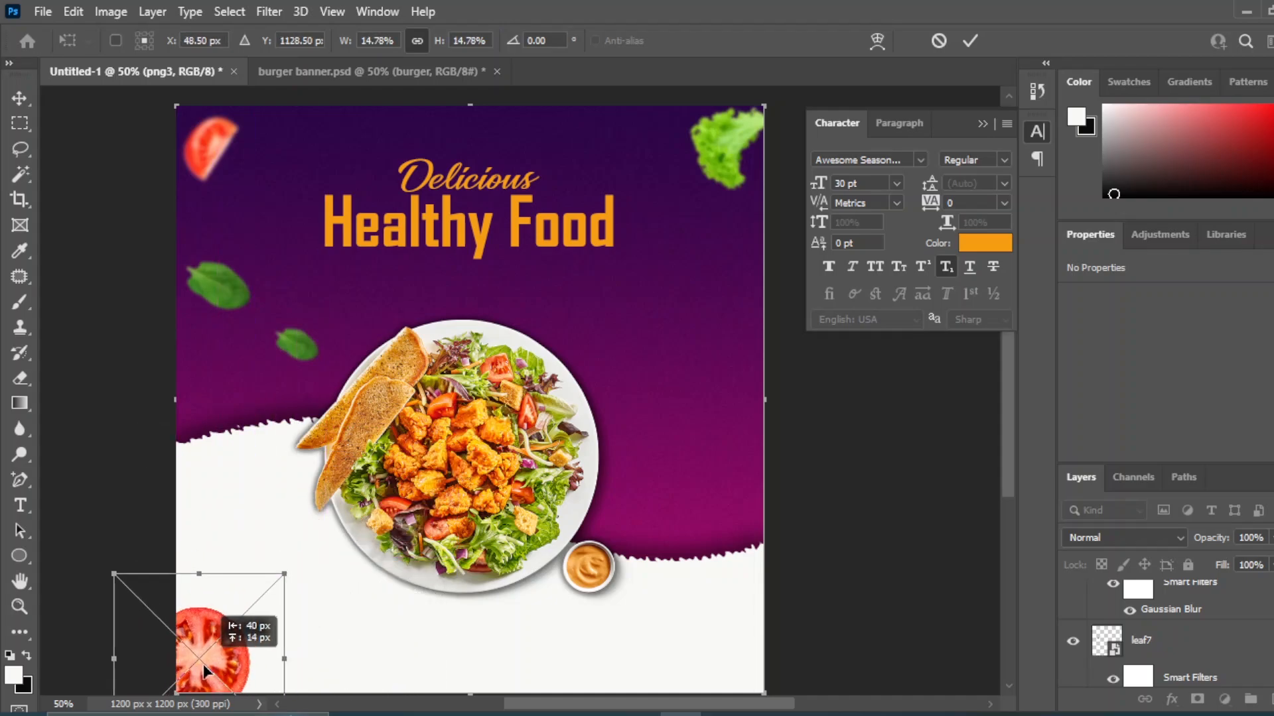
pyautogui.moveTo(296, 601); pyautogui.dragTo(243, 626)
pyautogui.moveTo(193, 678); pyautogui.dragTo(219, 650)
pyautogui.click(18, 96)
# - Apply a Gaussian Blur with a 2.9 px radius to the tomato slice
pyautogui.click(268, 12)
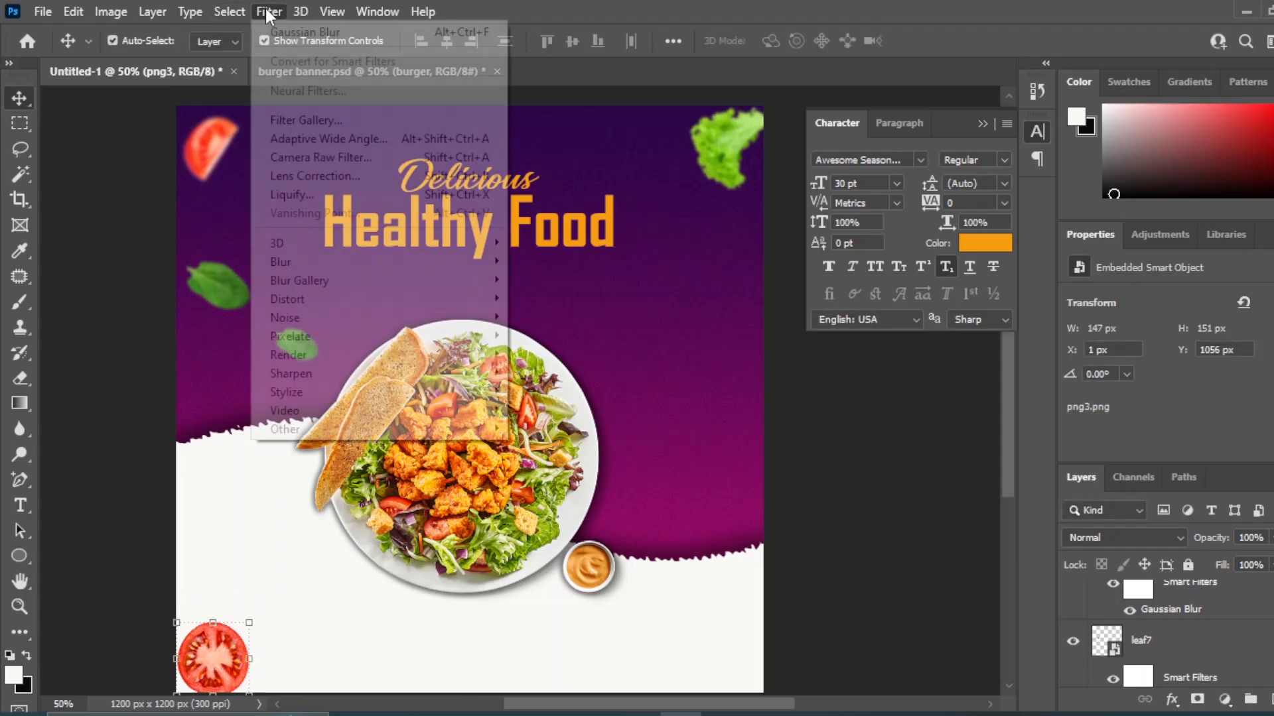
pyautogui.moveTo(279, 262)
pyautogui.click(539, 336)
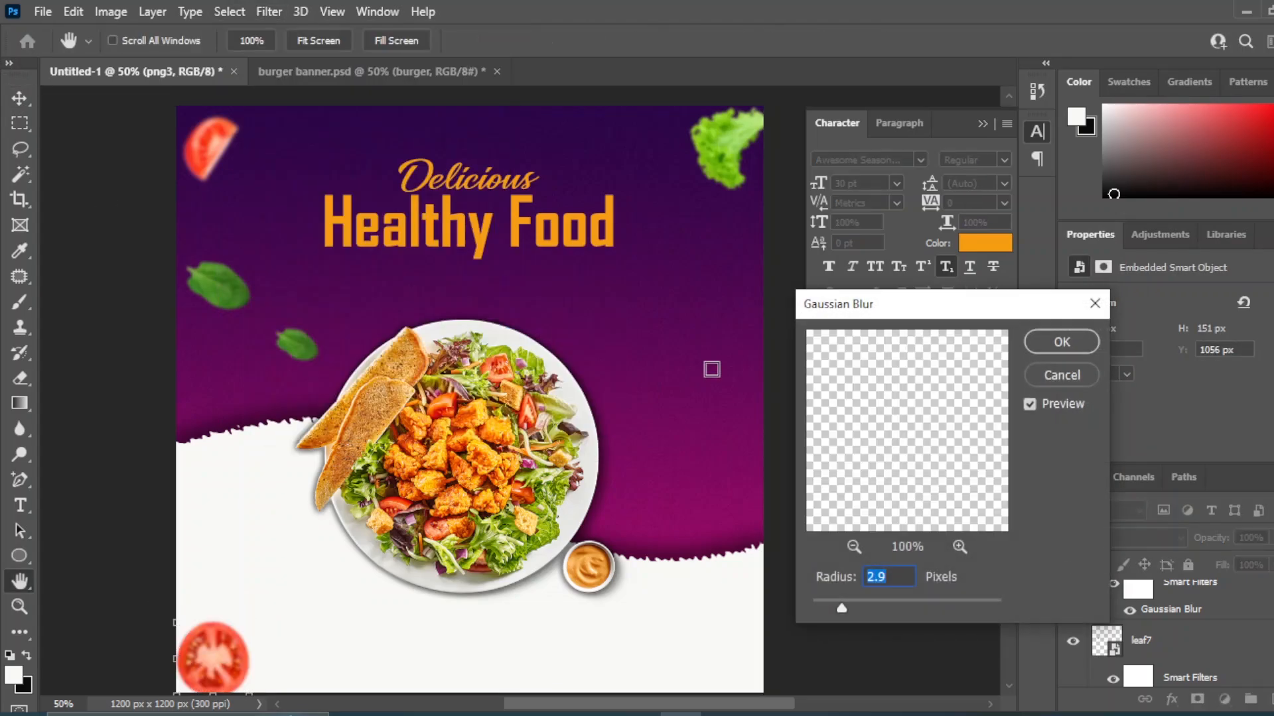
pyautogui.click(1080, 343)
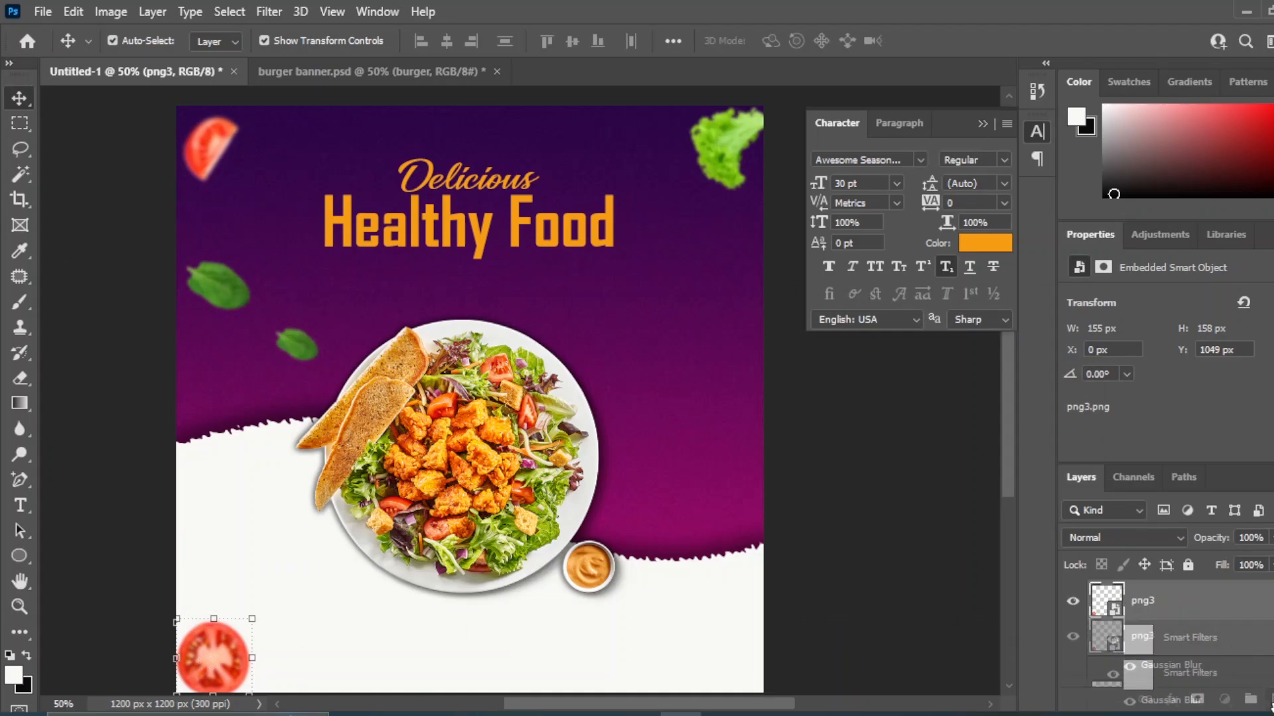
# - Duplicate the blurred tomato slice onto the canvas's right edge above the wave and enlarge the copy to about 11.8% scale
pyautogui.moveTo(247, 647); pyautogui.dragTo(753, 370)
pyautogui.hotkey('ctrl', 't')
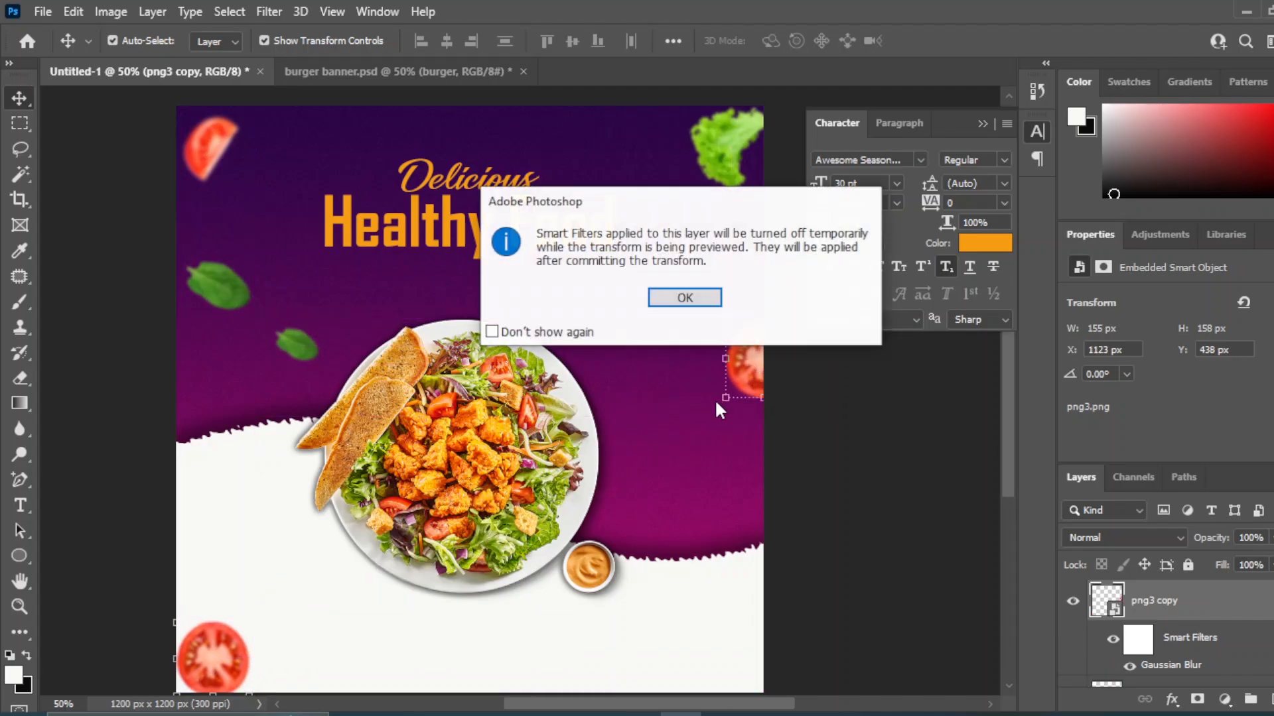
pyautogui.press('Return')
pyautogui.moveTo(704, 422); pyautogui.dragTo(678, 432)
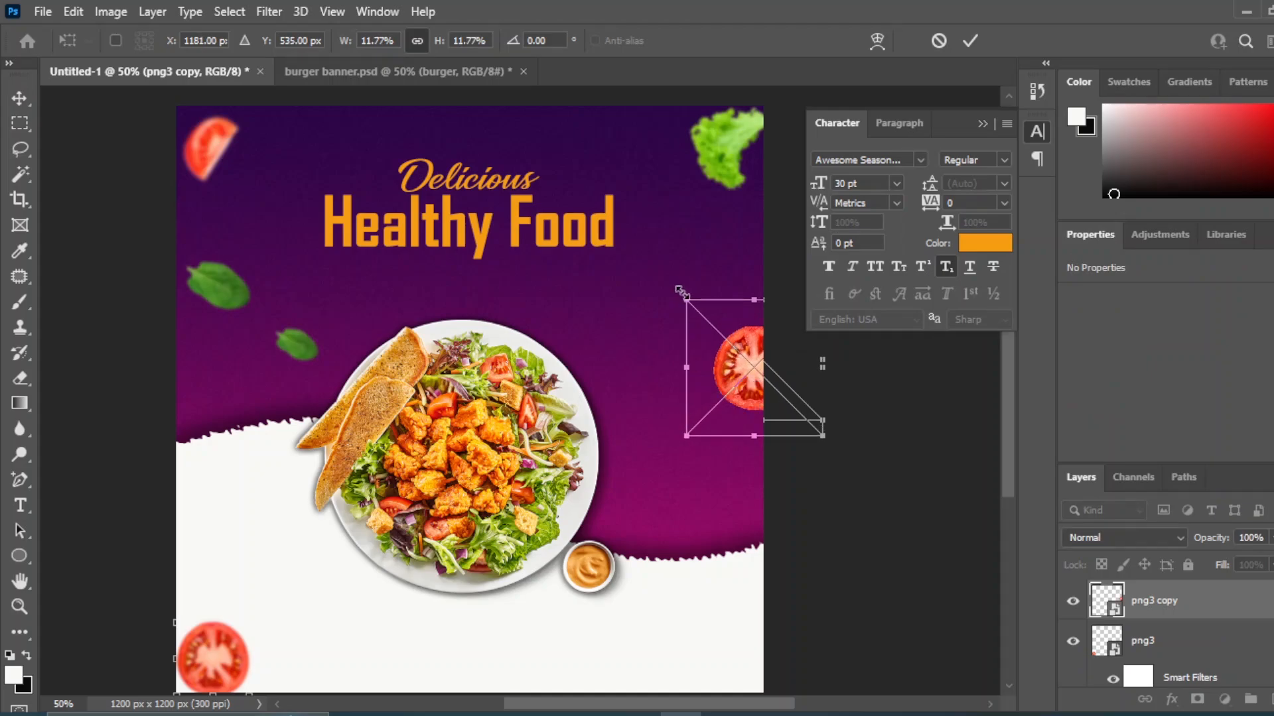
pyautogui.moveTo(728, 364); pyautogui.dragTo(735, 369)
pyautogui.press('Return')
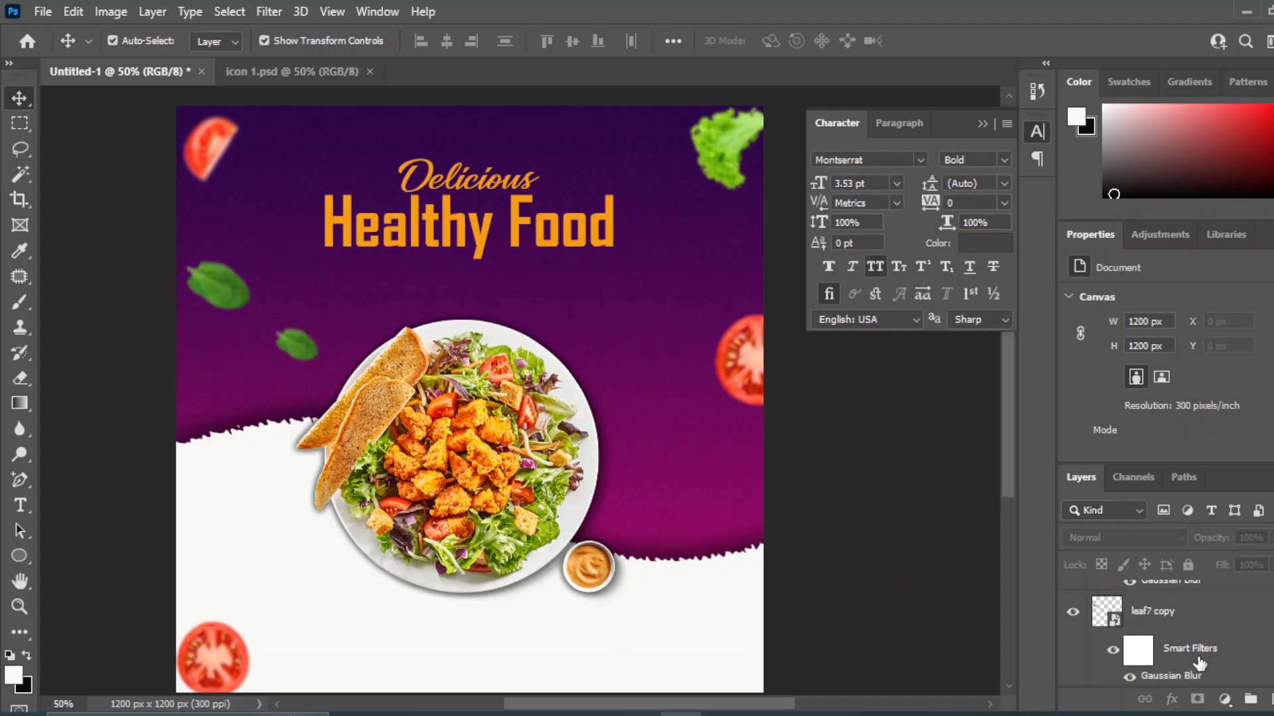
# - Draw a white circle over the salad plate on a layer above the salad image and enlarge it to 600 × 600 px
pyautogui.scroll(-5, 1200, 664)
pyautogui.click(1179, 600)
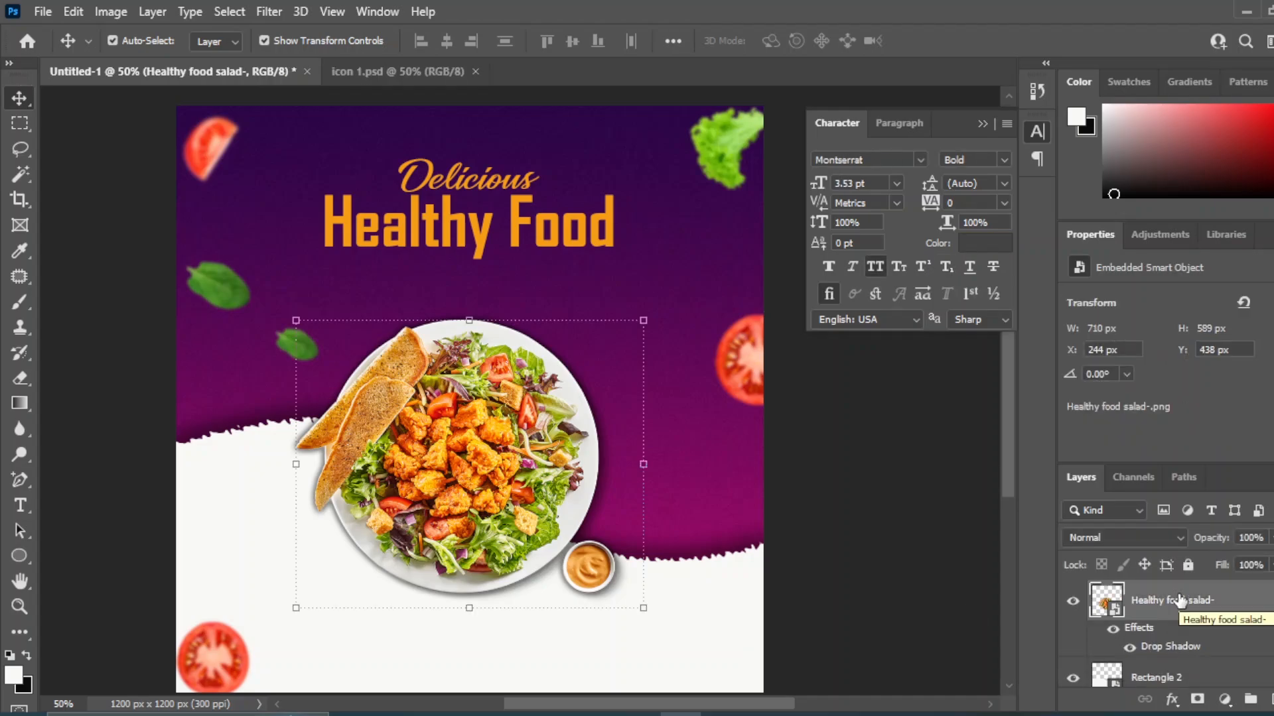
pyautogui.click(18, 552)
pyautogui.click(95, 561)
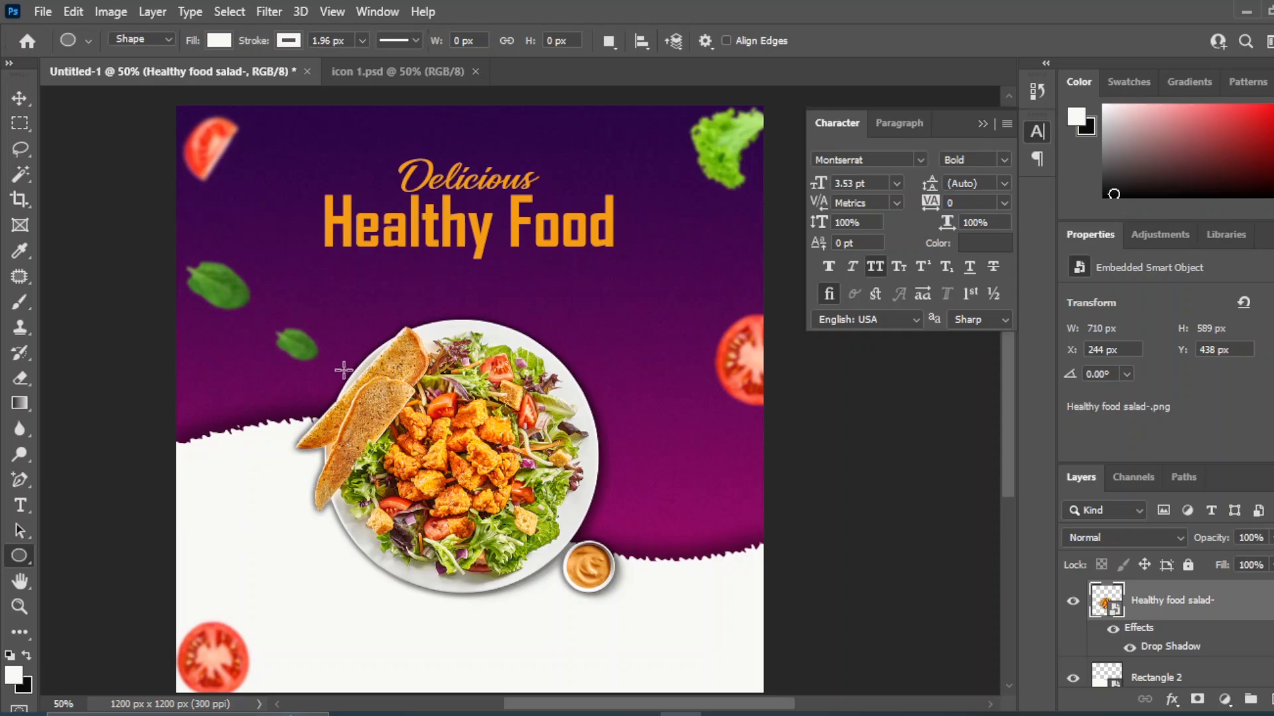
pyautogui.moveTo(352, 337); pyautogui.dragTo(621, 605)
pyautogui.press('v')
pyautogui.moveTo(504, 464); pyautogui.dragTo(477, 453)
pyautogui.hotkey('ctrl', 't')
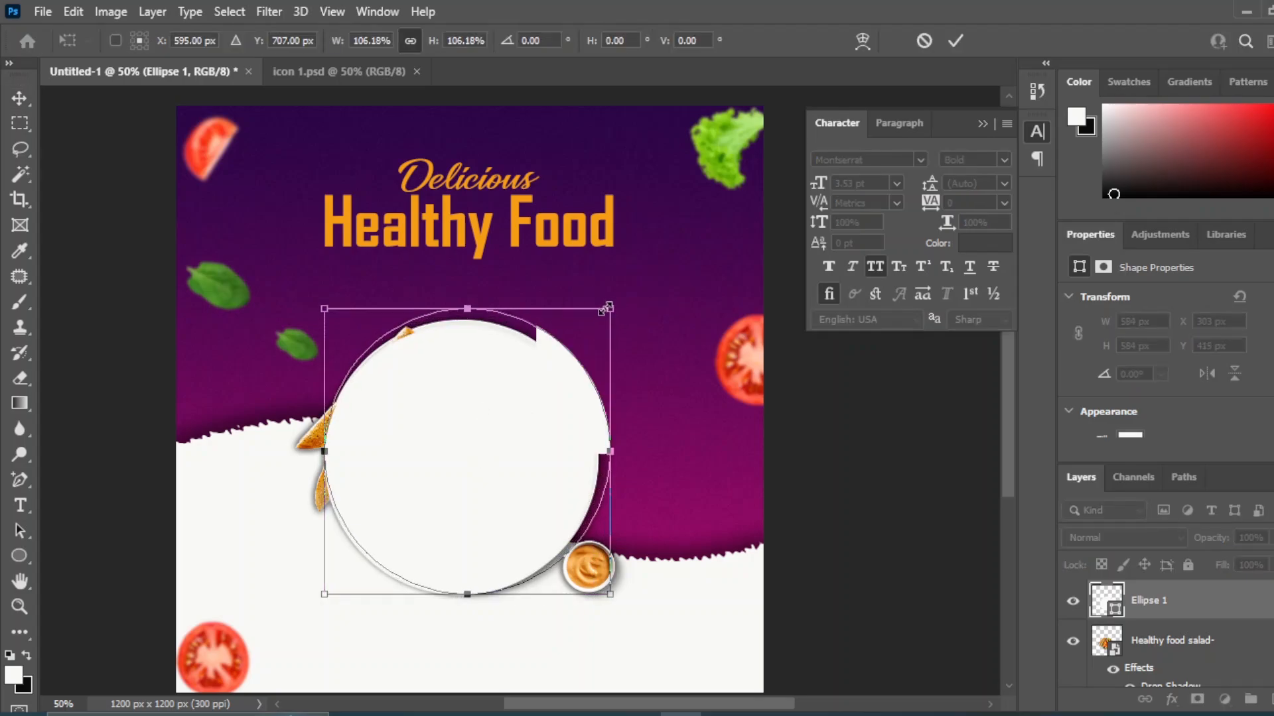
pyautogui.moveTo(324, 595); pyautogui.dragTo(316, 603)
# - Align the circle and the salad image on their horizontal and vertical centers
pyautogui.click(1171, 655)
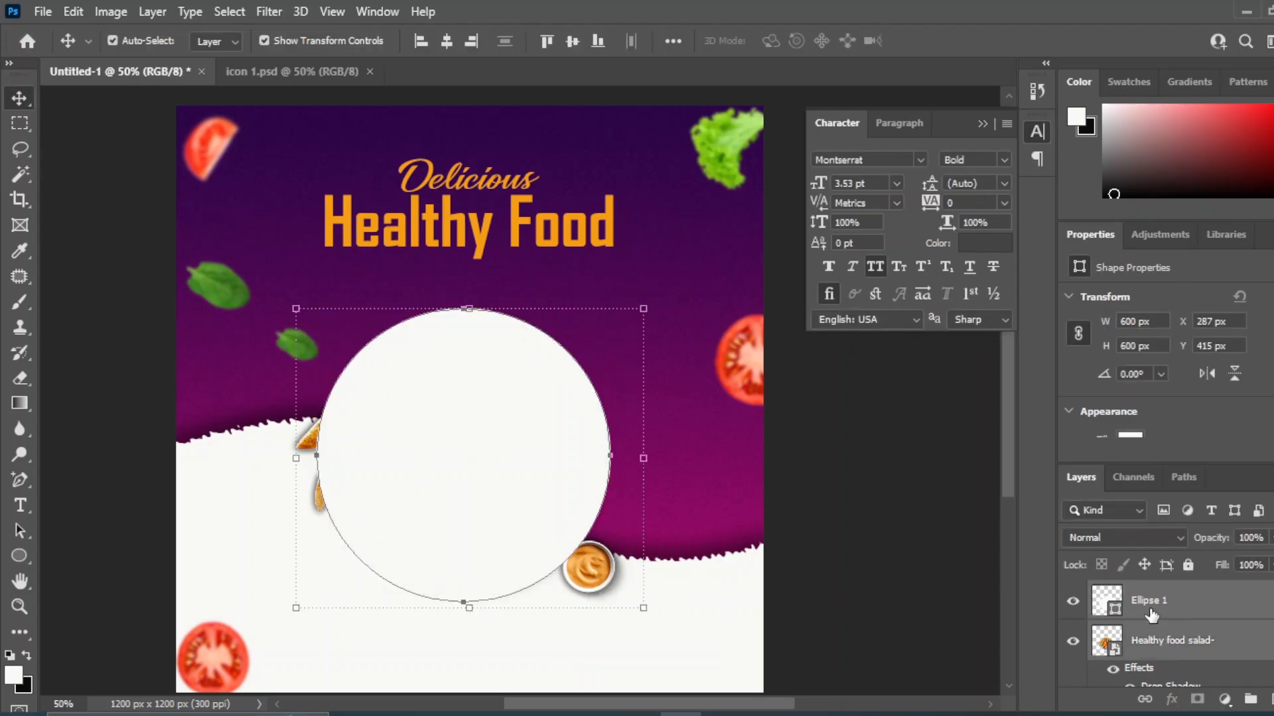
pyautogui.click(446, 41)
pyautogui.click(574, 42)
pyautogui.click(850, 525)
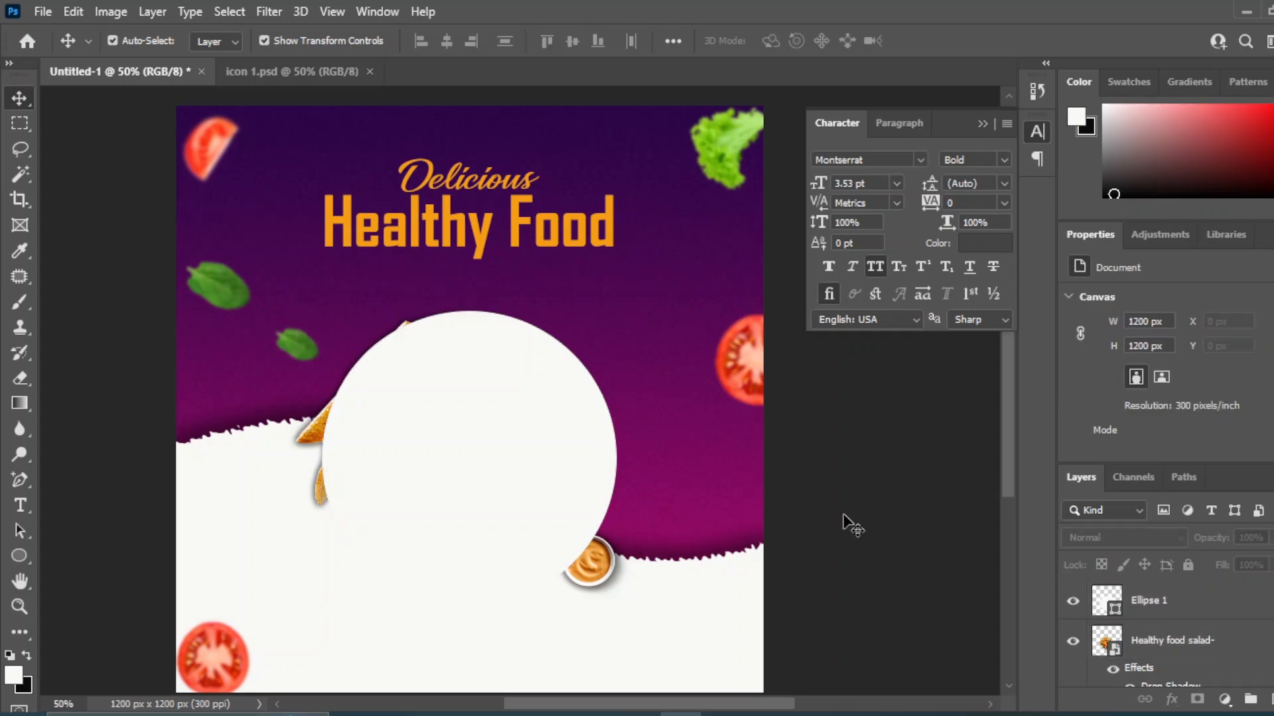
# - Move the salad layer above the circle layer and align both on their centers again
pyautogui.click(1150, 605)
pyautogui.moveTo(1154, 642)
pyautogui.mouseDown()
pyautogui.moveTo(1166, 645)
pyautogui.moveTo(1174, 601)
pyautogui.mouseUp()
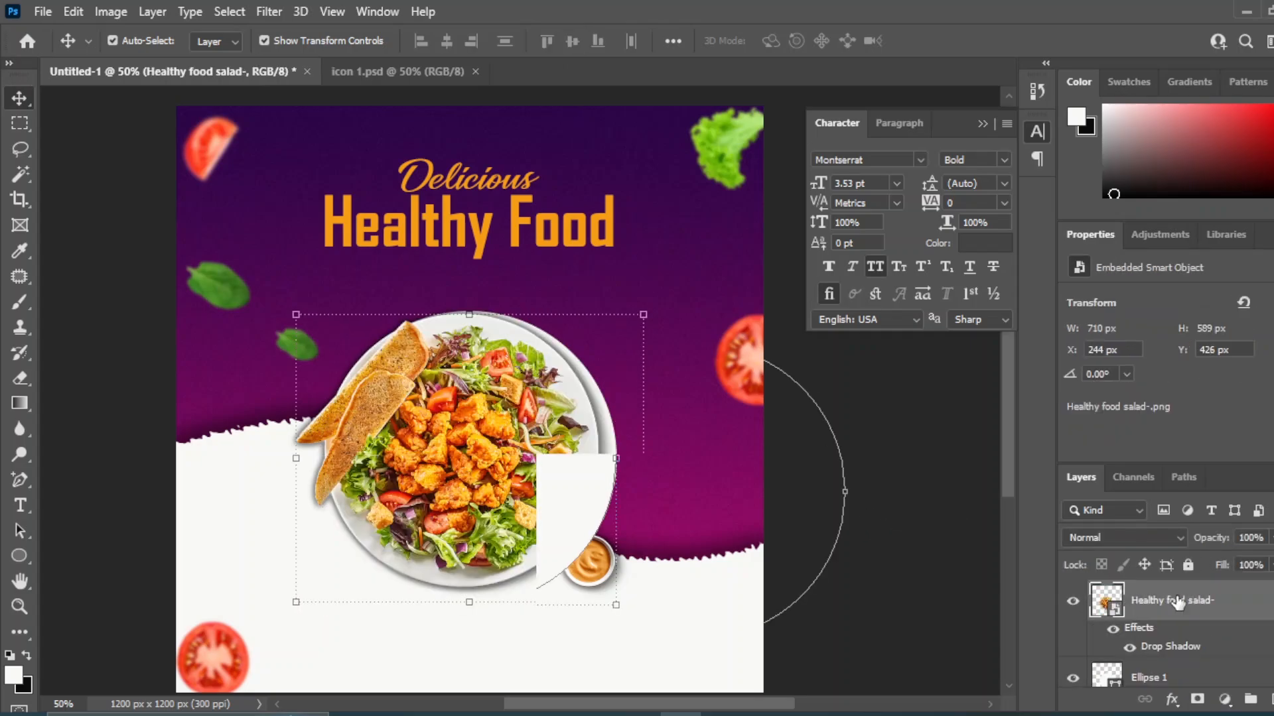
pyautogui.keyDown('shift'); pyautogui.click(1150, 679); pyautogui.keyUp('shift')
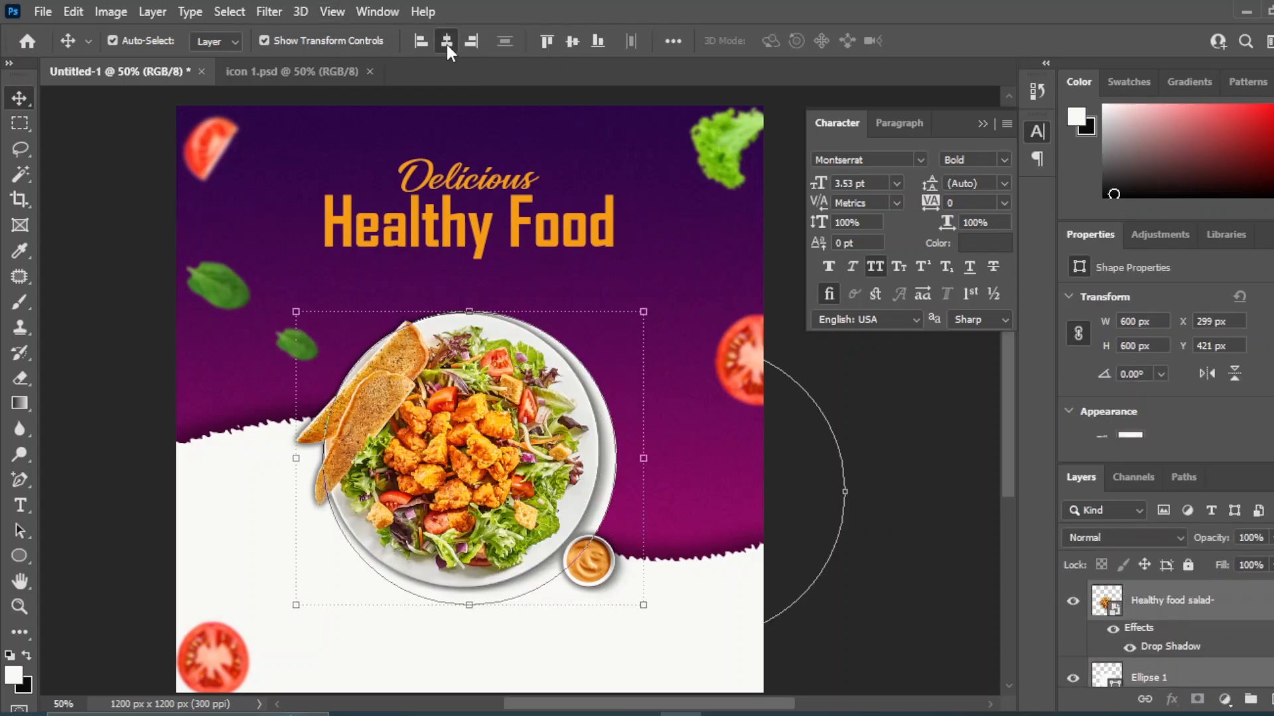
pyautogui.click(574, 41)
# - Nudge the circle up and left to X 289 px, Y 401 px so it surrounds the plate
pyautogui.click(521, 600)
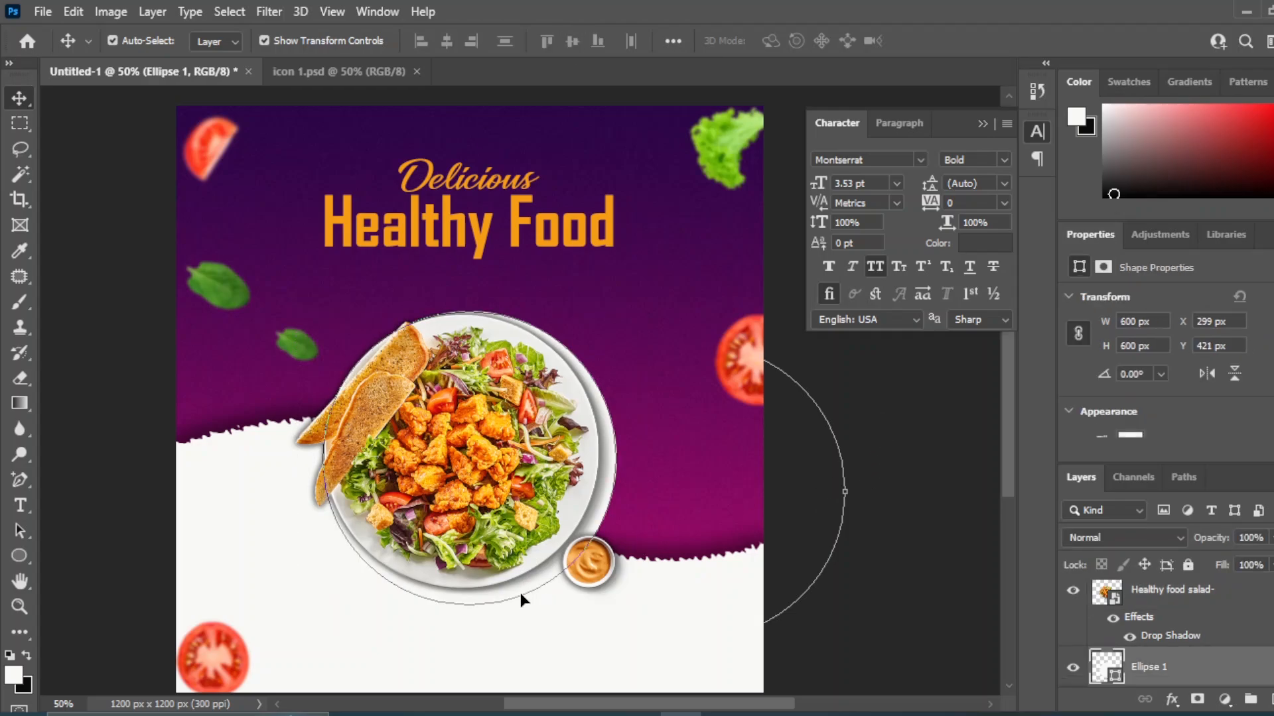
pyautogui.hotkey('shift', 'Up')
pyautogui.hotkey('shift', 'Left')
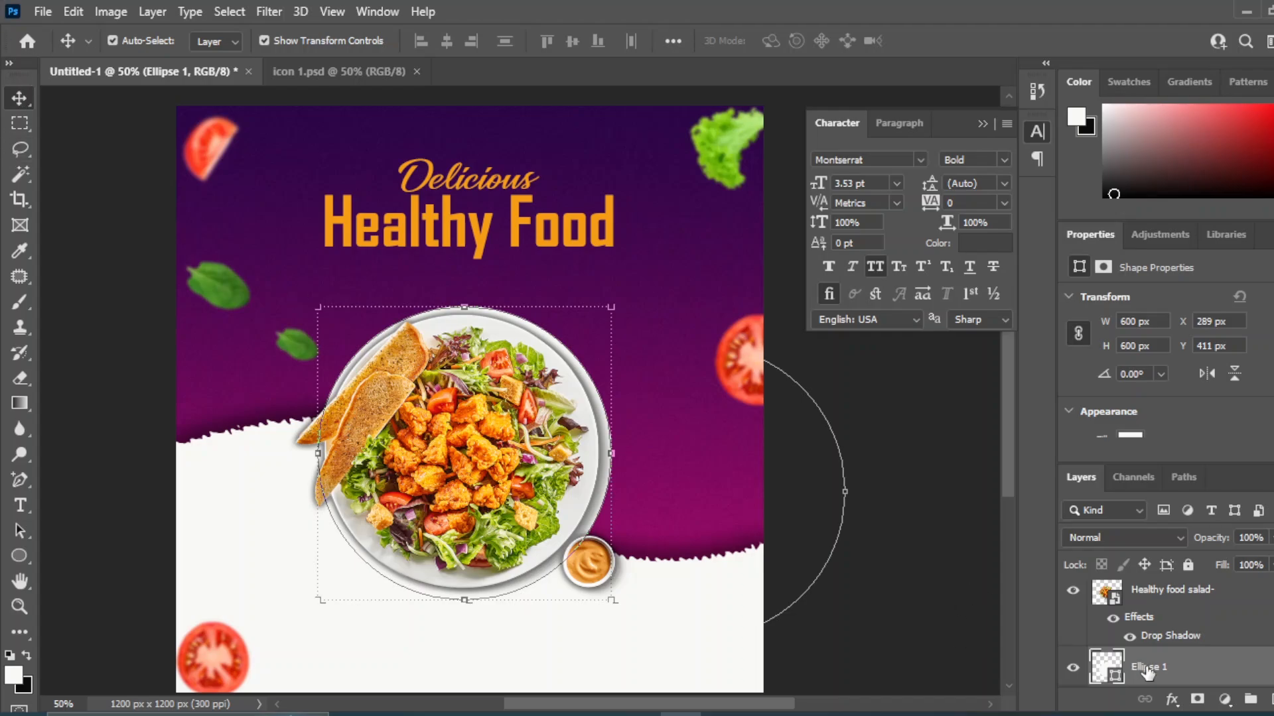
pyautogui.hotkey('shift', 'Up')
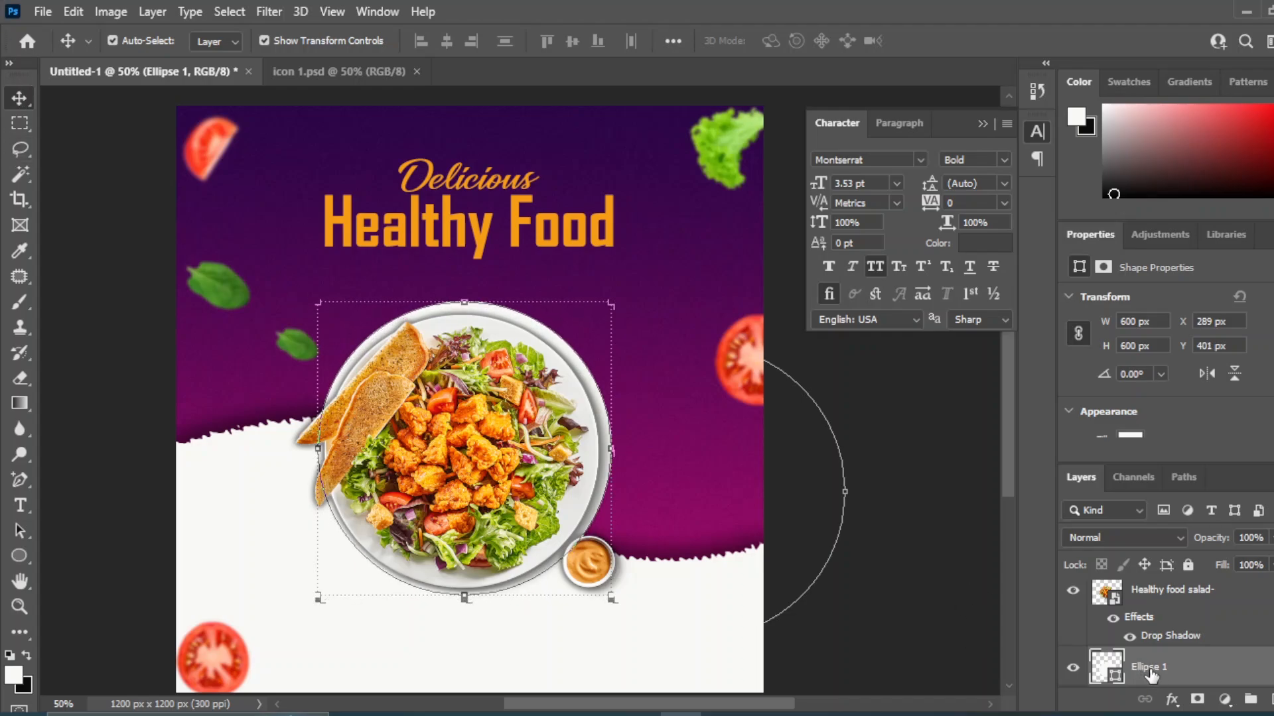
# - Remove the fill from the circle around the plate, keeping only its white stroke
pyautogui.scroll(-3, 1176, 398)
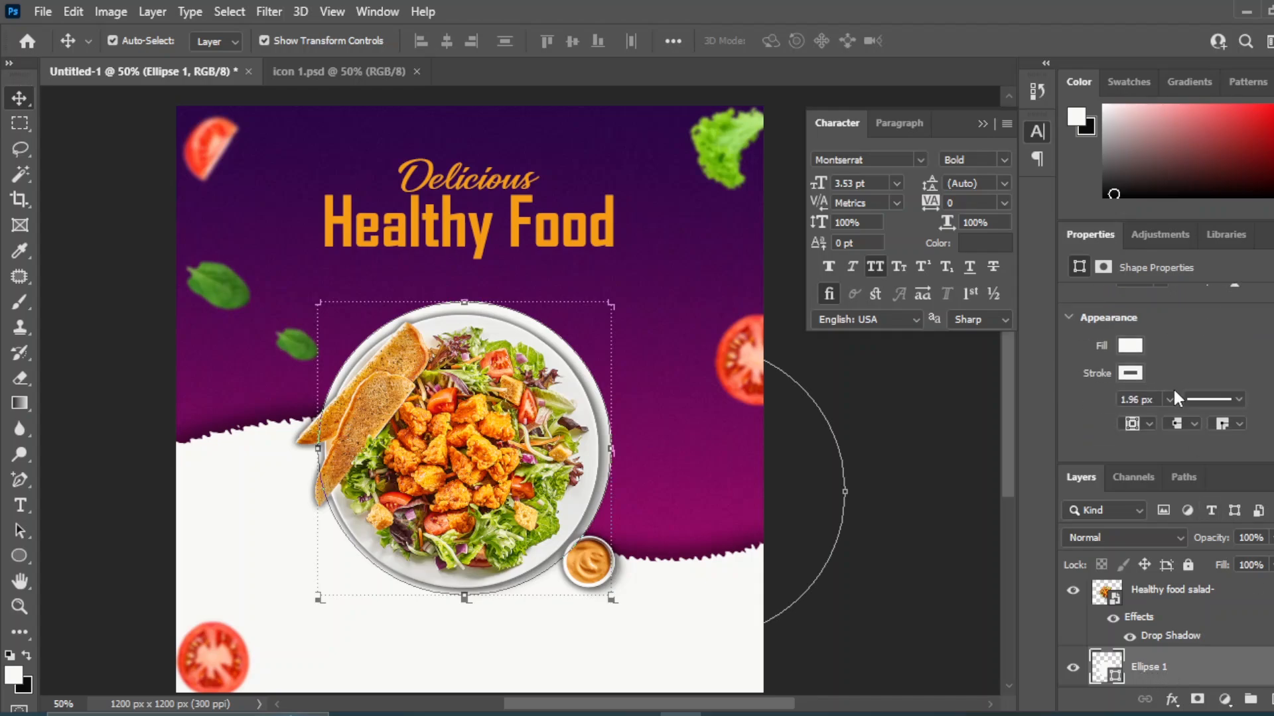
pyautogui.click(1130, 345)
pyautogui.click(1075, 383)
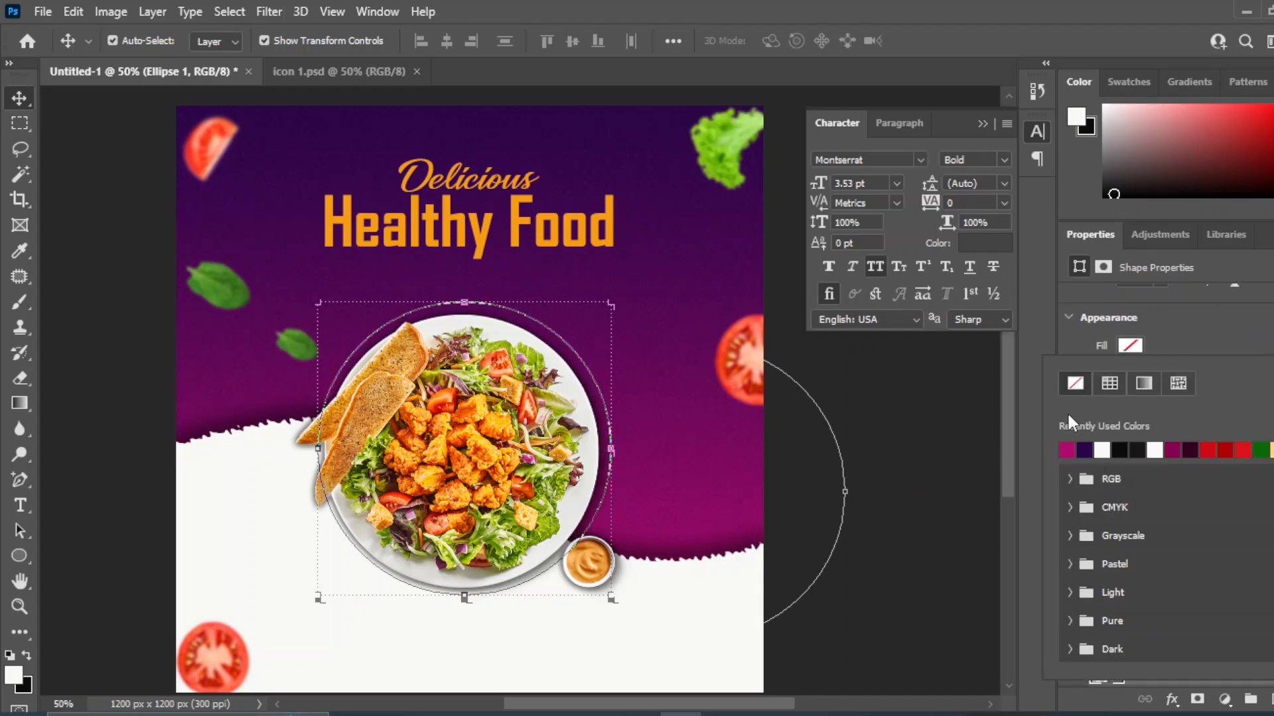
pyautogui.click(977, 405)
pyautogui.click(994, 432)
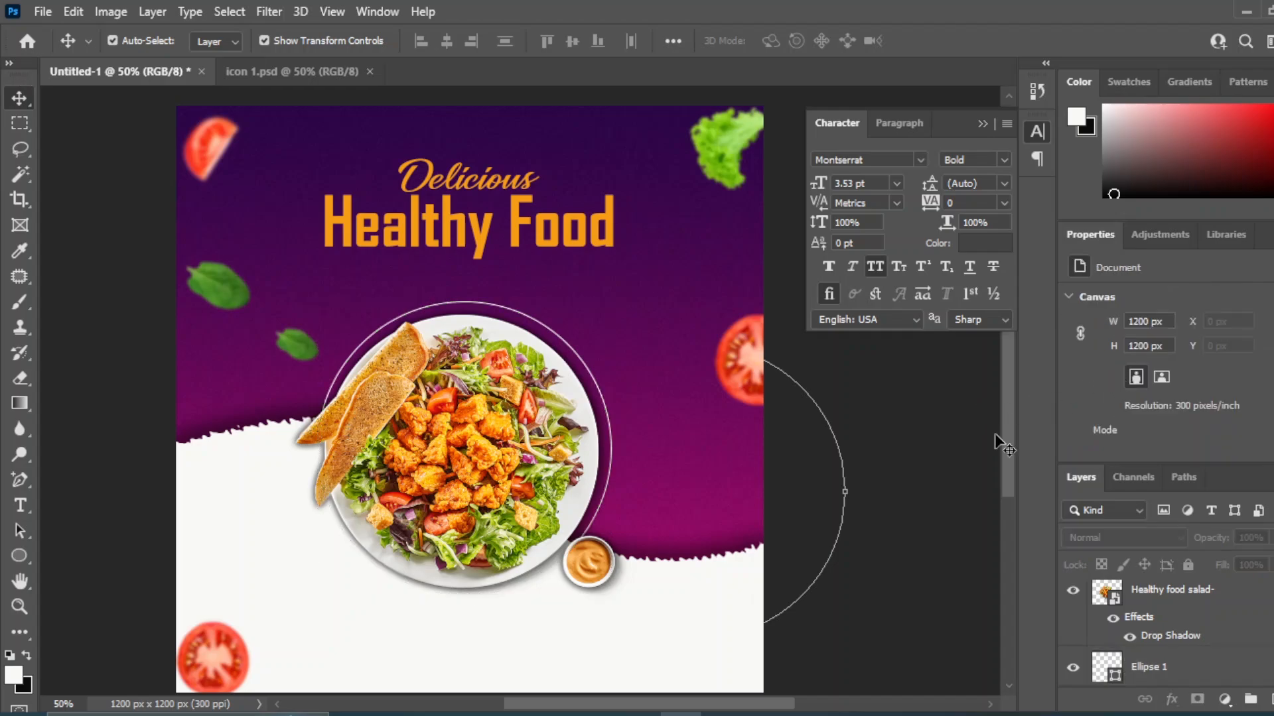
# - Set the circle's stroke to 8 px wide with a dashed line style
pyautogui.click(1119, 676)
pyautogui.scroll(-3, 1172, 379)
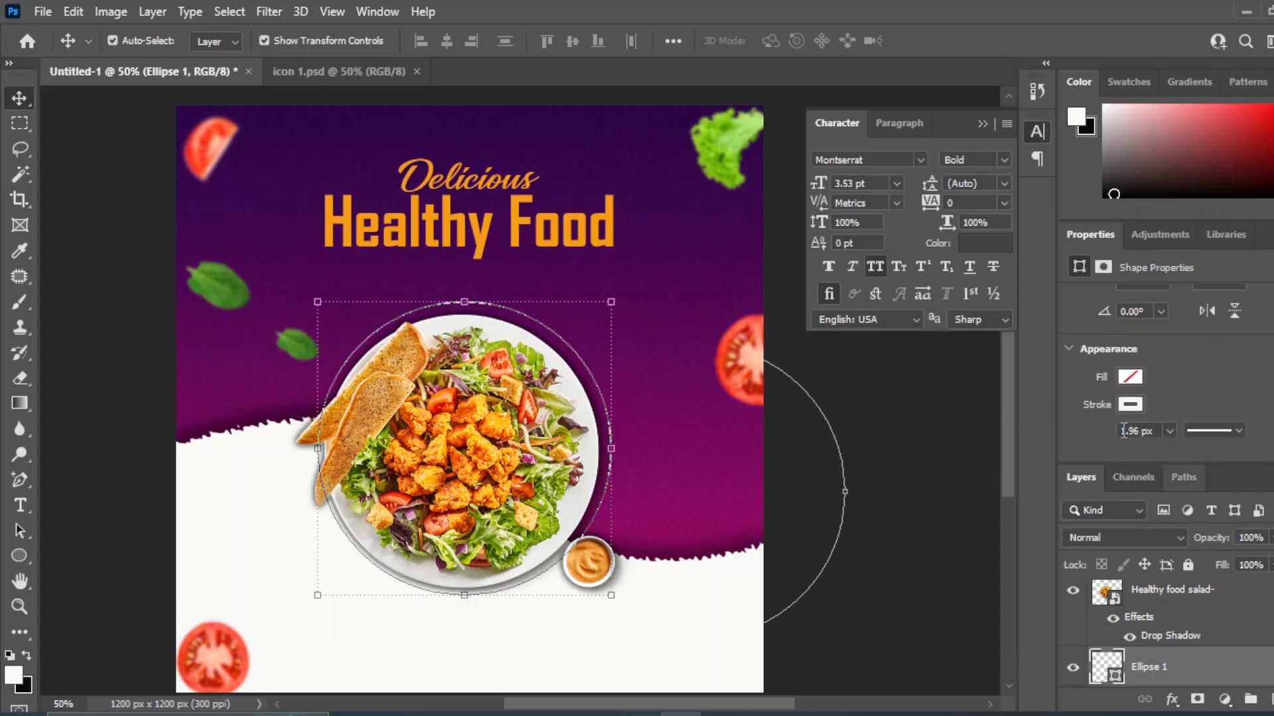
pyautogui.moveTo(1141, 431); pyautogui.dragTo(1115, 432)
pyautogui.click(1233, 429)
pyautogui.click(1224, 524)
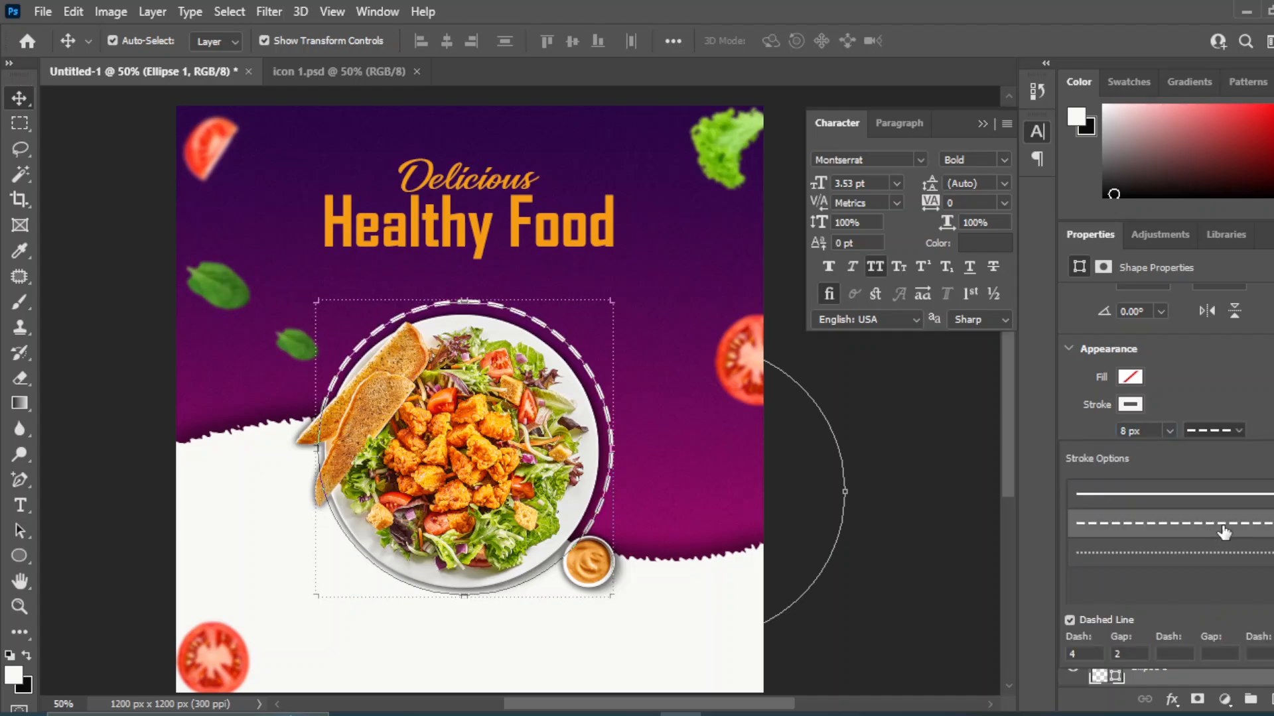
pyautogui.click(929, 523)
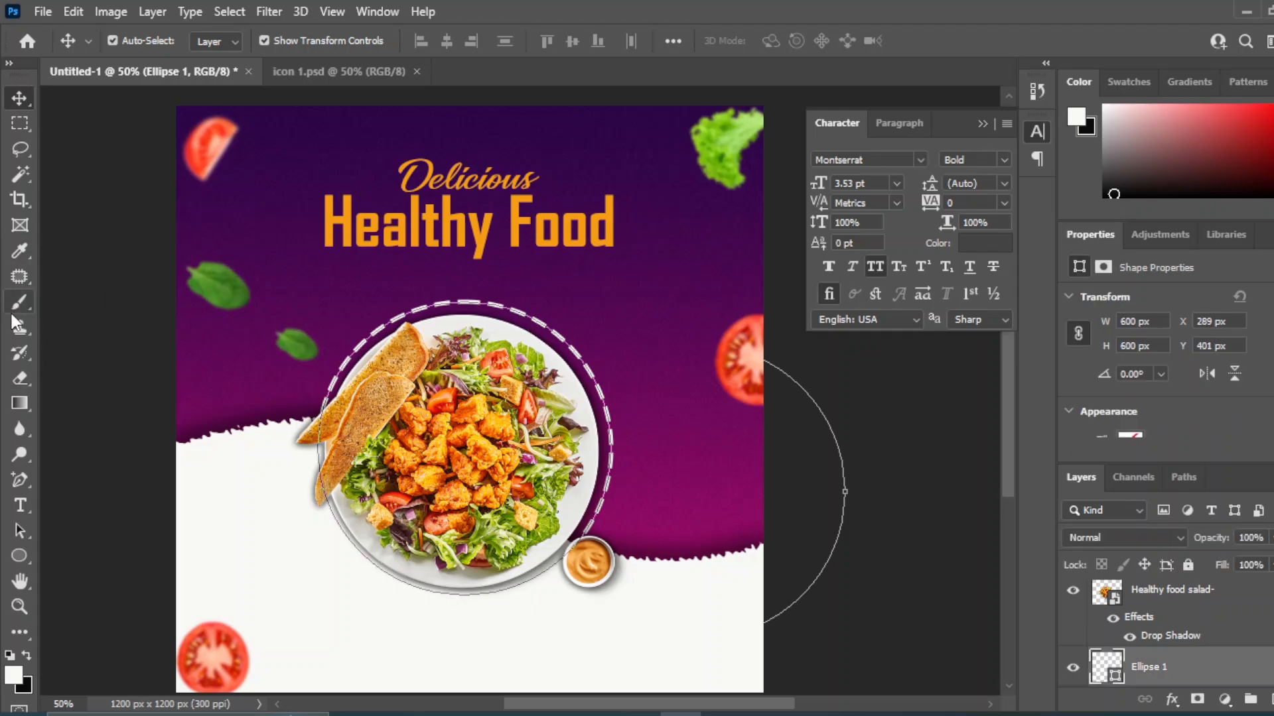
# - Rasterize the dashed circle layer for use with the Eraser tool
pyautogui.moveTo(20, 378); pyautogui.dragTo(126, 387)
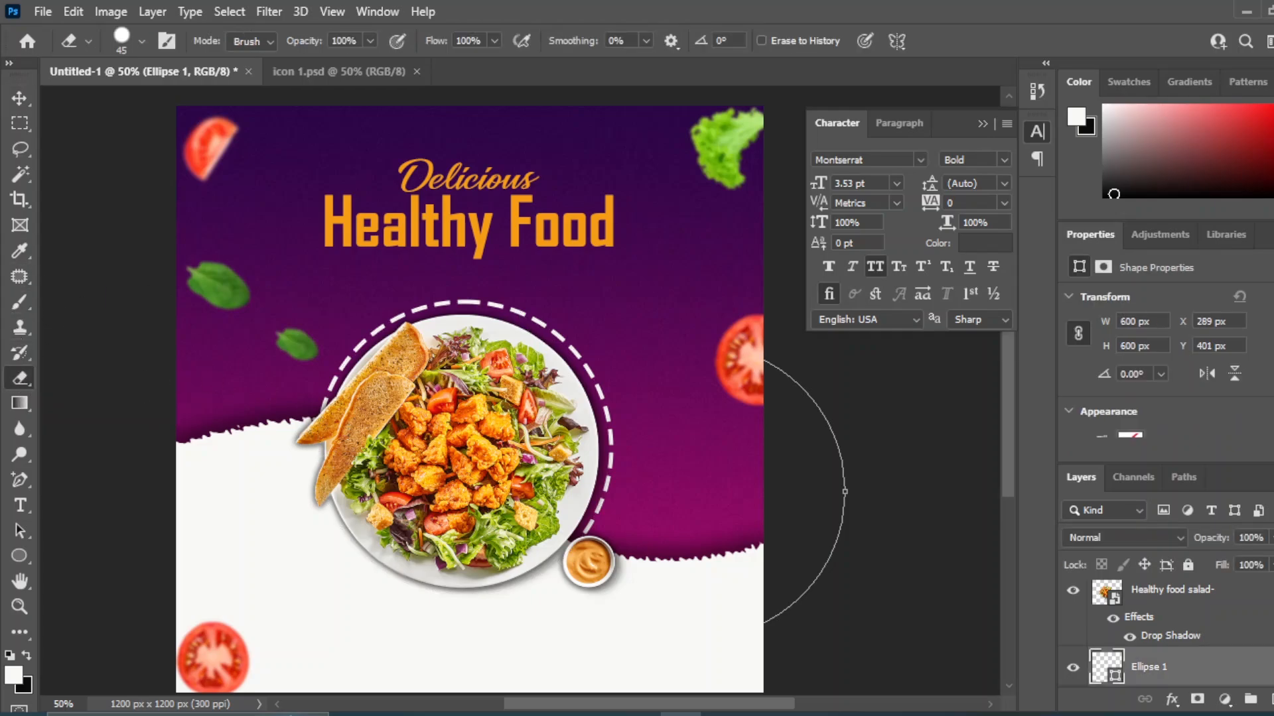
pyautogui.rightClick(1179, 666)
pyautogui.click(985, 296)
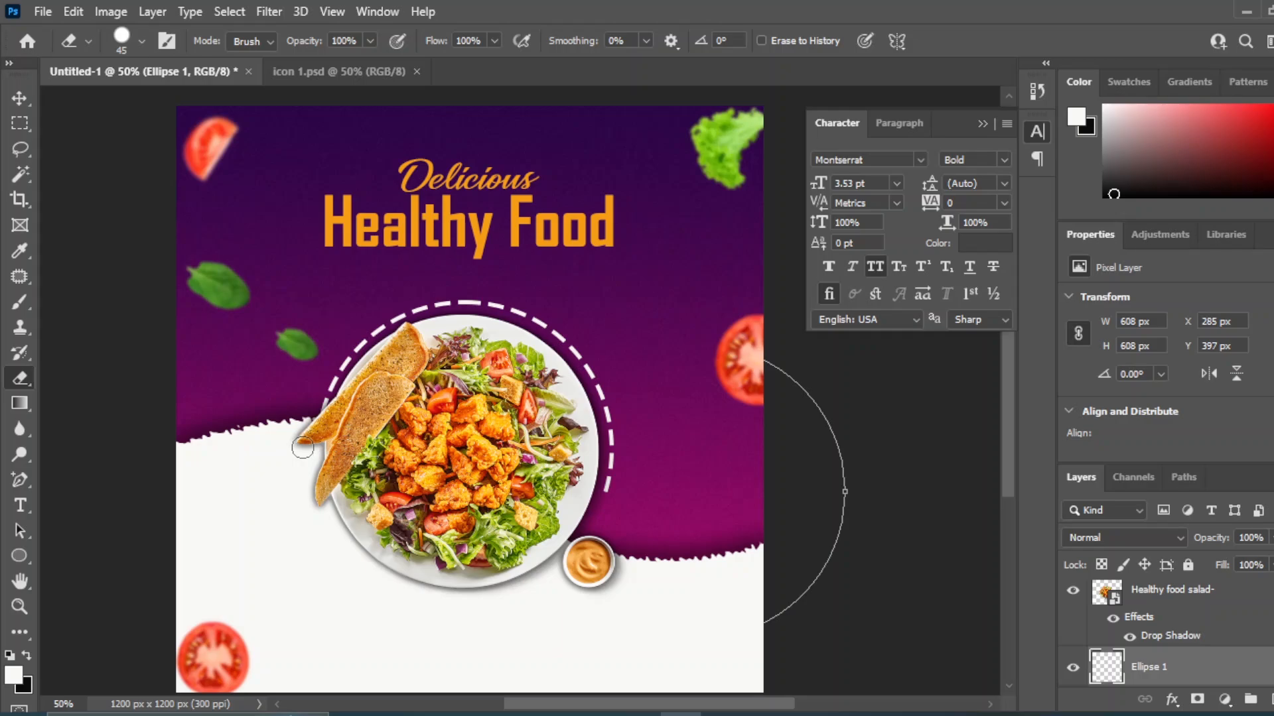
# - Erase the lower half of the dashed circle with a 700 px eraser, leaving an arc over the top of the plate
pyautogui.press(']')
pyautogui.press(']')
pyautogui.press(']')
pyautogui.press(']')
pyautogui.press(']')
pyautogui.press(']')
pyautogui.press(']')
pyautogui.press(']')
pyautogui.press(']')
pyautogui.press(']')
pyautogui.press(']')
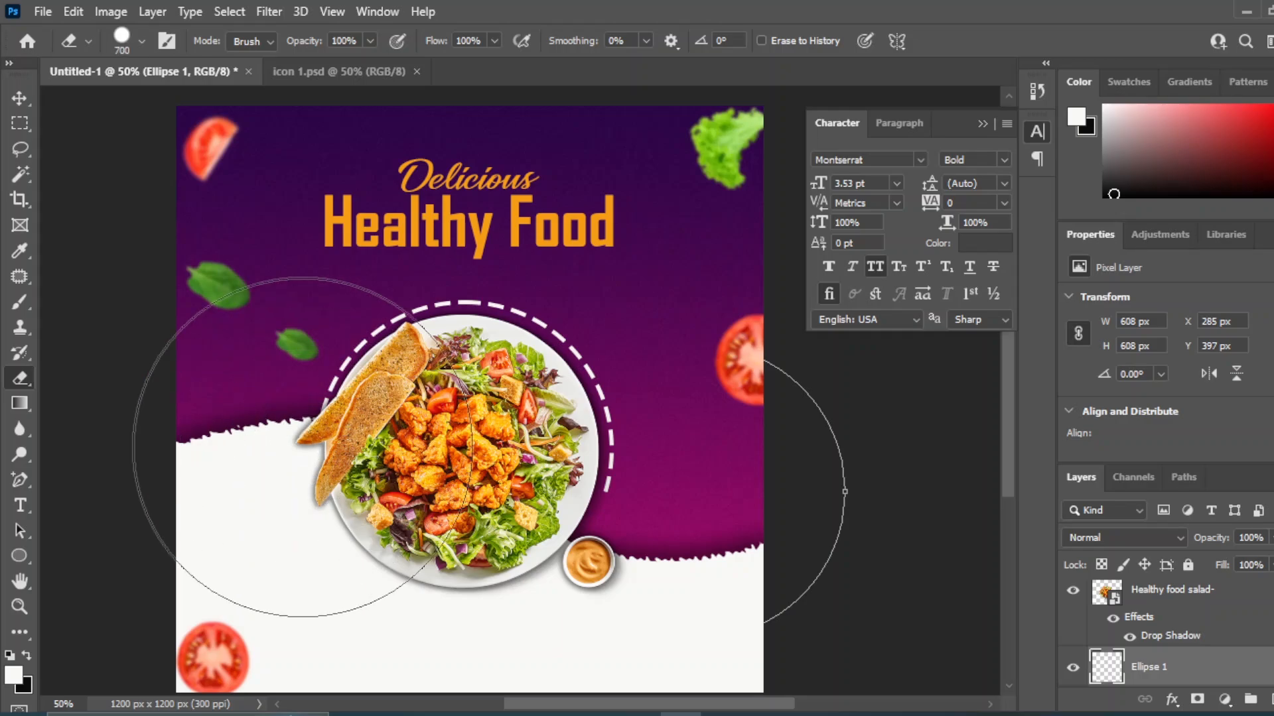
pyautogui.moveTo(302, 447)
pyautogui.mouseDown()
pyautogui.moveTo(424, 610)
pyautogui.moveTo(458, 630)
pyautogui.moveTo(429, 623)
pyautogui.mouseUp()
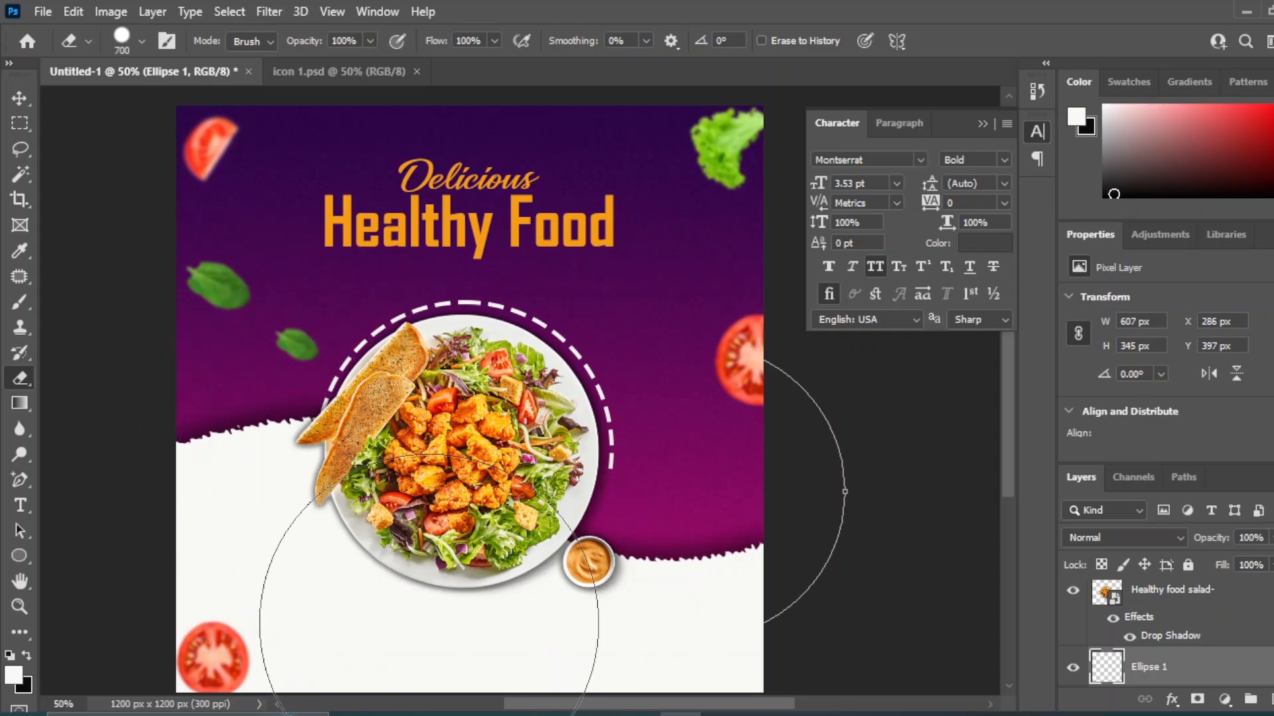
pyautogui.click(19, 98)
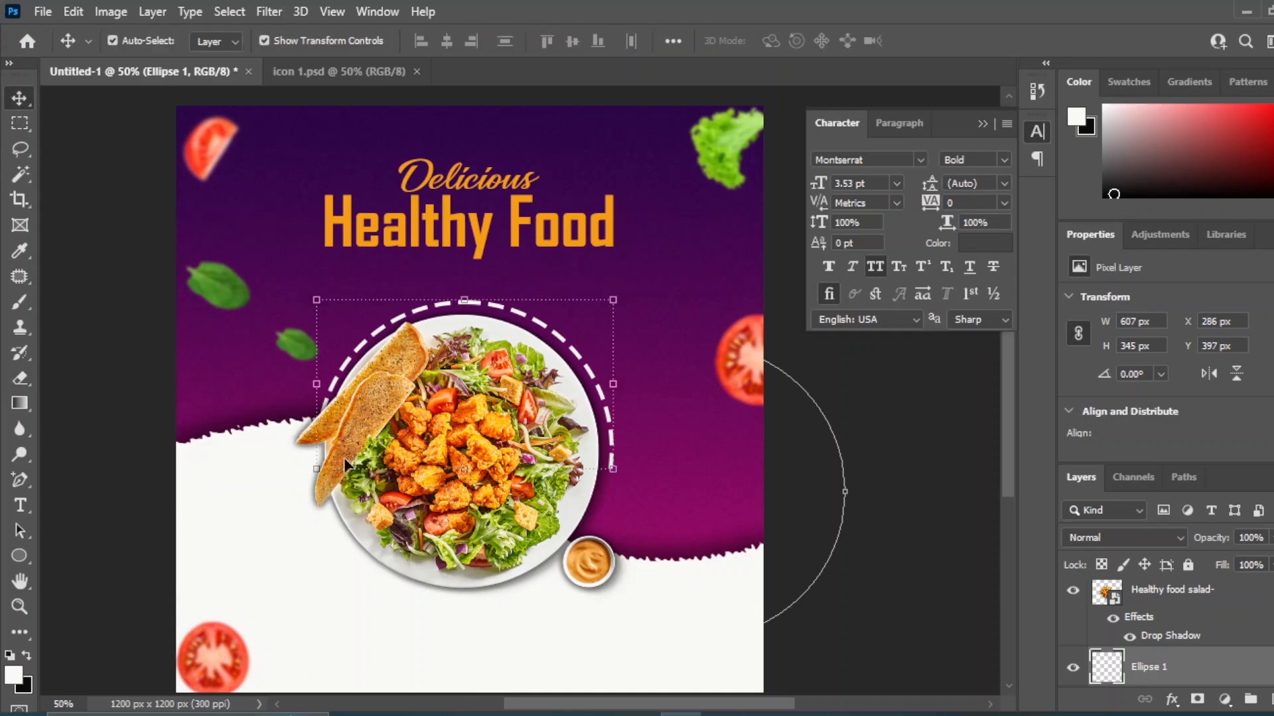
pyautogui.click(896, 451)
# - Add the horizontal text "20" on the purple area between the plate and the tomato at the canvas's right edge
pyautogui.rightClick(20, 506)
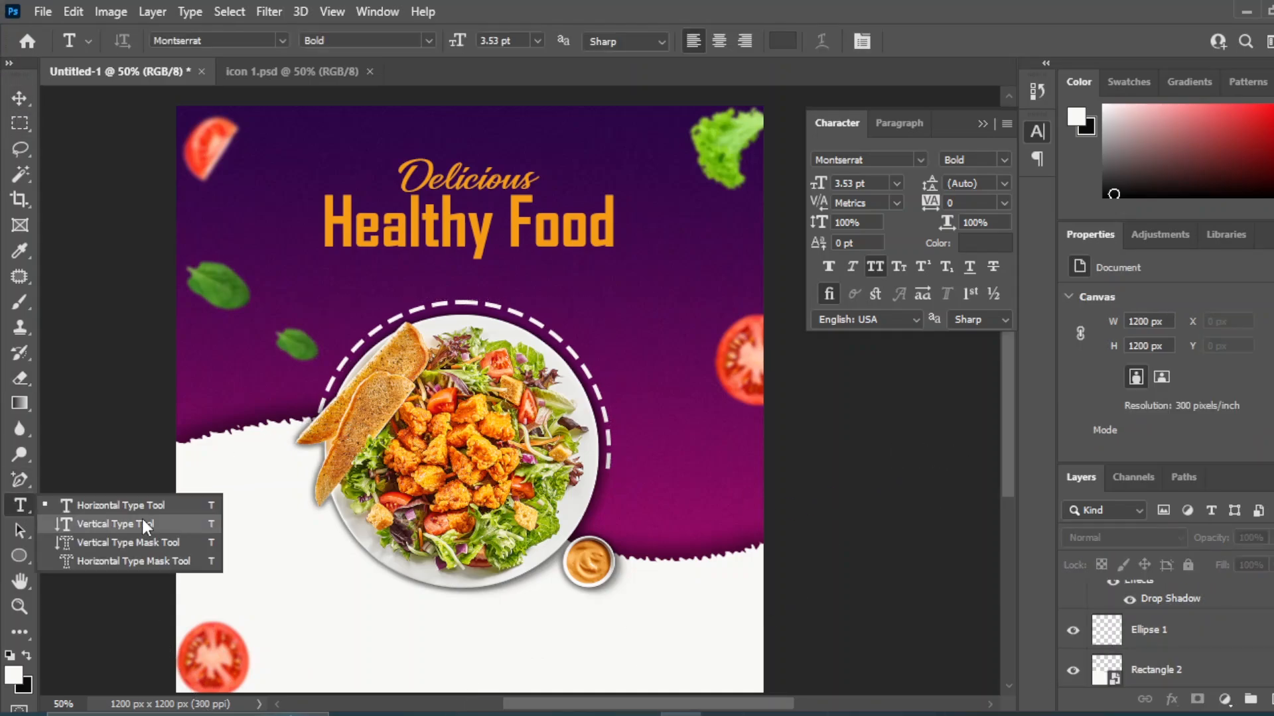
pyautogui.click(86, 498)
pyautogui.click(643, 363)
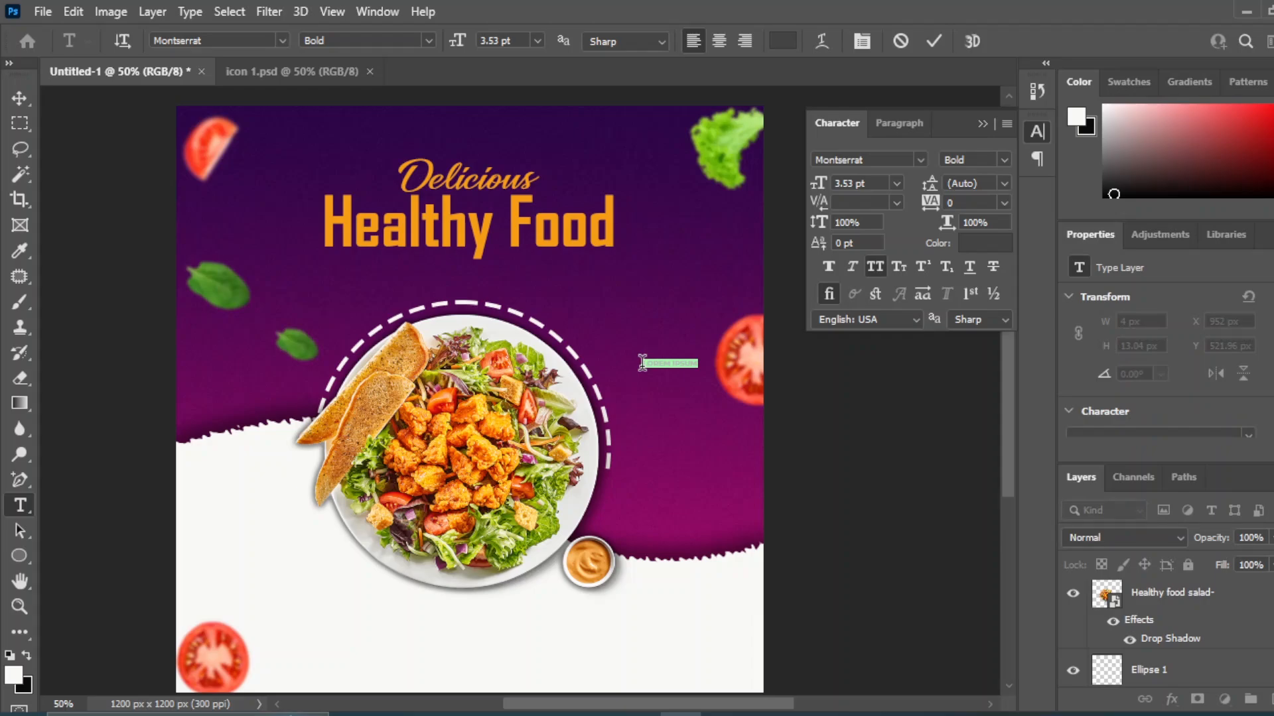
pyautogui.click(19, 98)
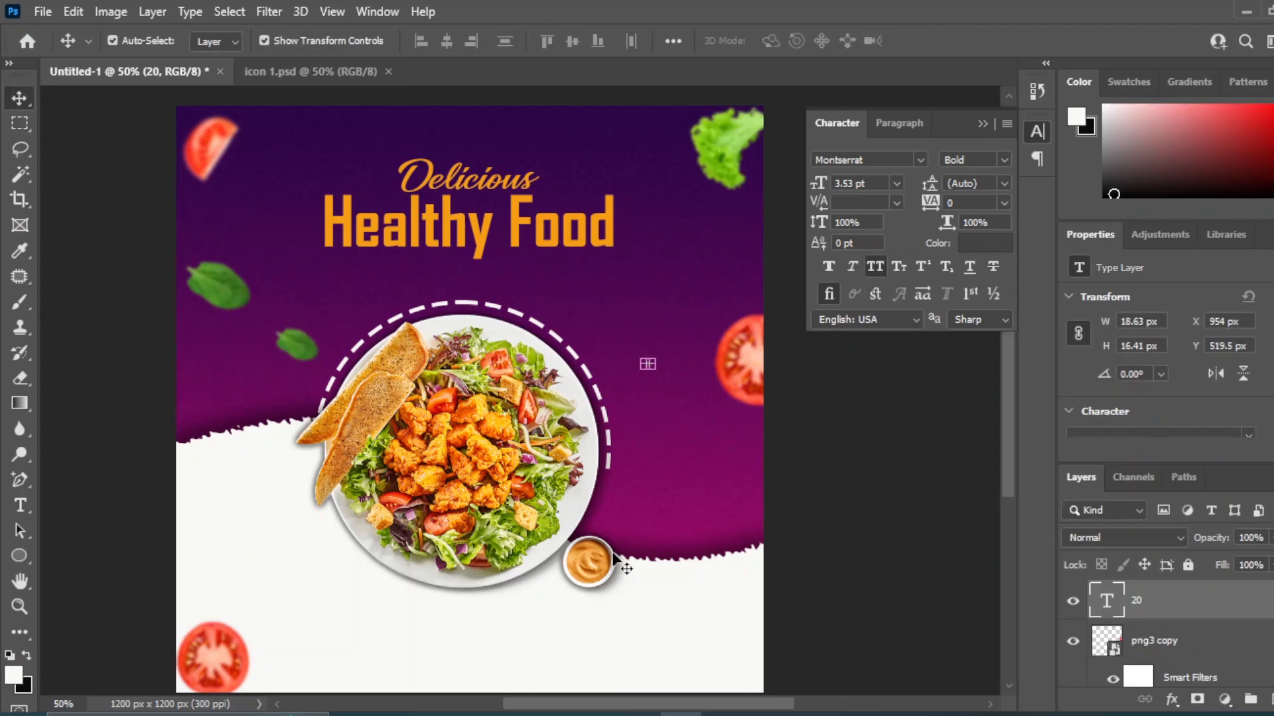
pyautogui.click(11, 678)
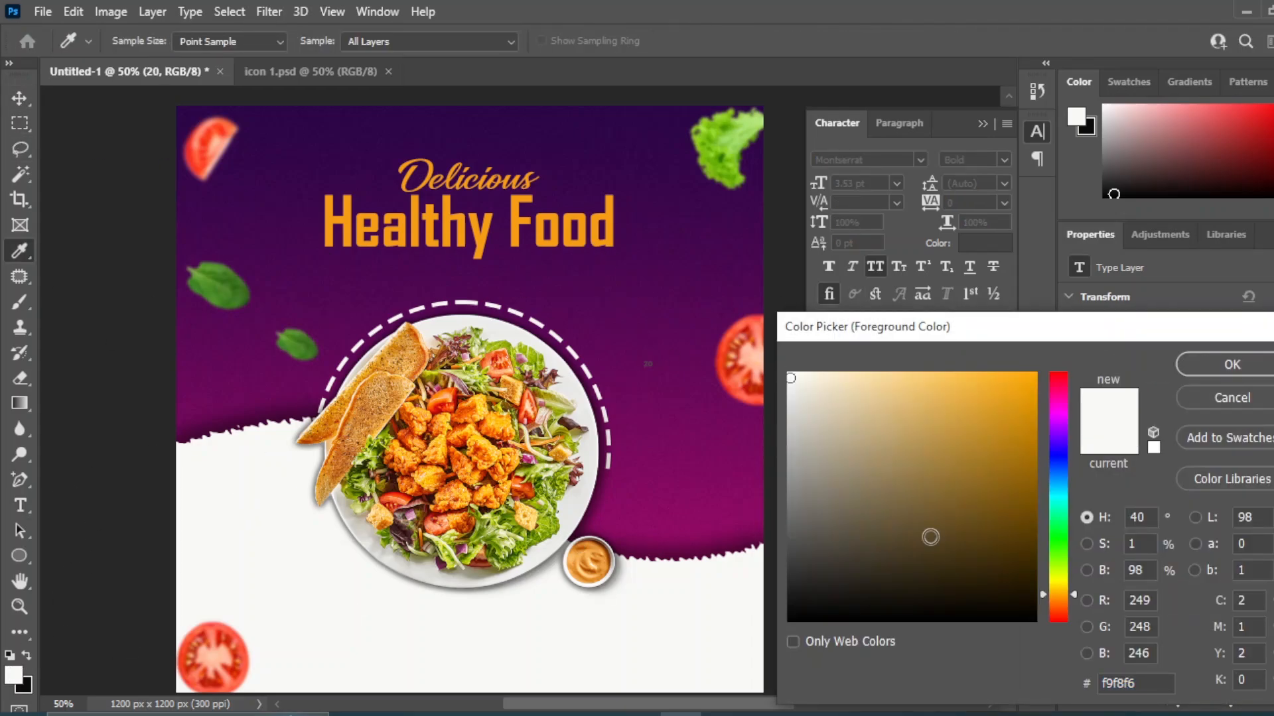
pyautogui.click(1228, 364)
# - Set the "20" text to 36 pt in off-white edebe9 and position it on the purple area beside the plate
pyautogui.click(896, 183)
pyautogui.click(869, 385)
pyautogui.moveTo(686, 339); pyautogui.dragTo(684, 457)
pyautogui.click(985, 242)
pyautogui.click(547, 318)
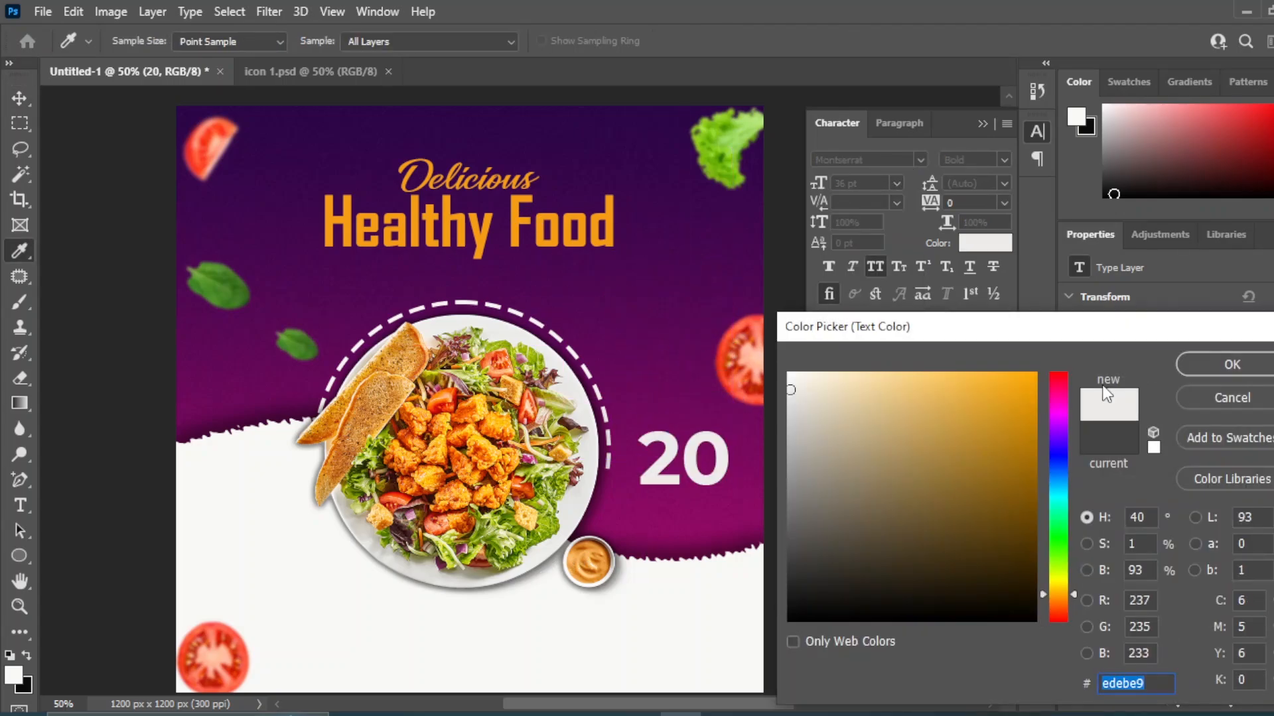
pyautogui.click(1232, 364)
pyautogui.moveTo(677, 480)
pyautogui.mouseDown()
pyautogui.moveTo(679, 505)
pyautogui.moveTo(292, 475)
pyautogui.moveTo(668, 471)
pyautogui.mouseUp()
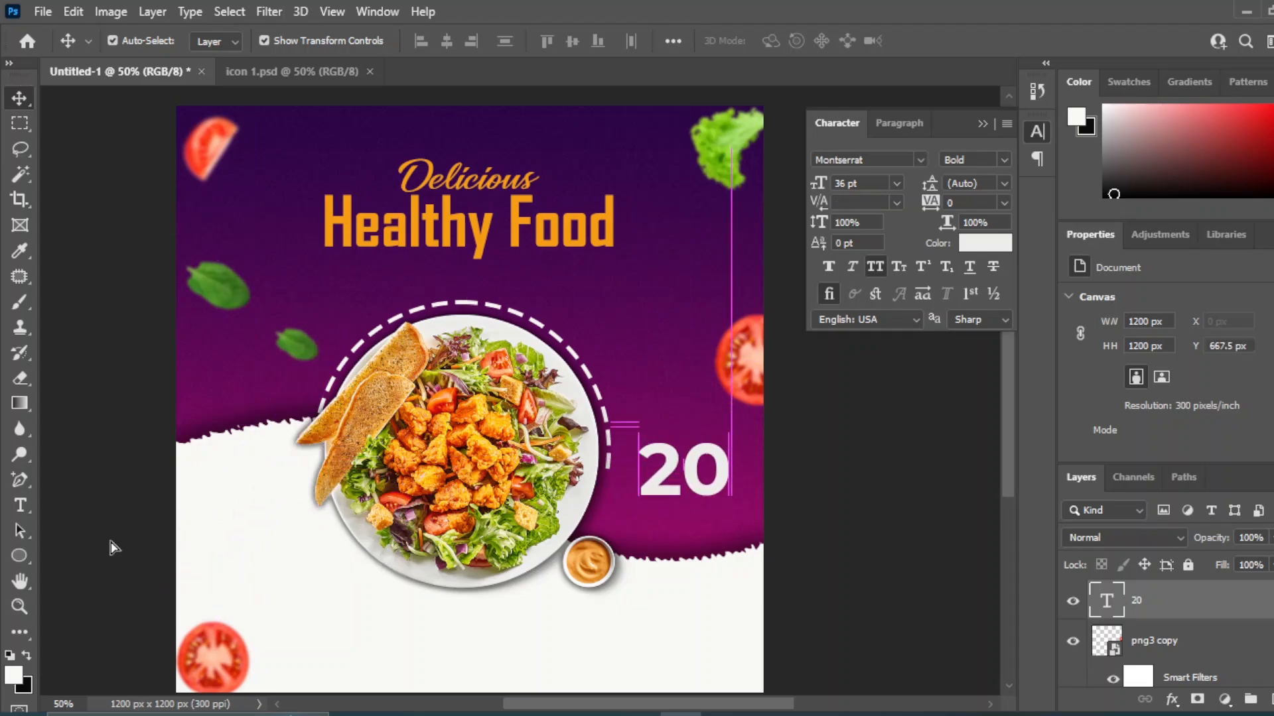
# - Draw a five-sided polygon about 200 × 190 px on the white area beside the plate, filled with the background's magenta-purple
pyautogui.click(19, 555)
pyautogui.click(105, 611)
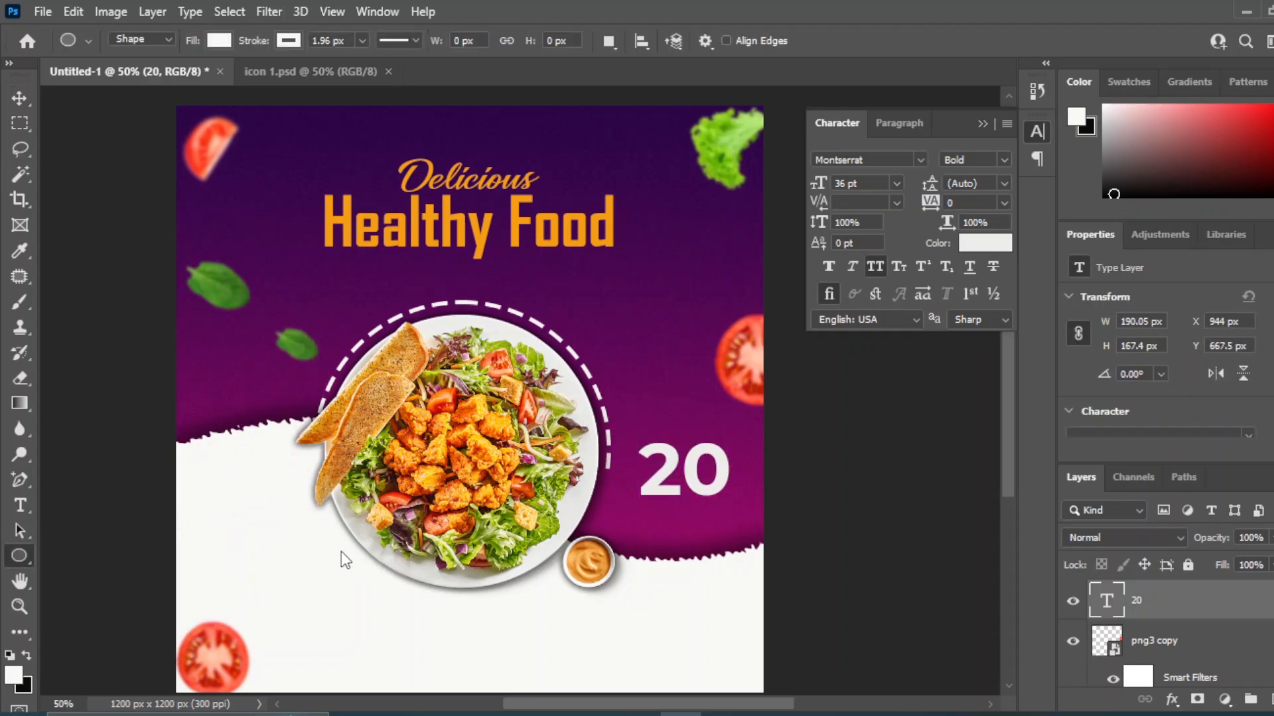
pyautogui.moveTo(307, 555); pyautogui.dragTo(209, 462)
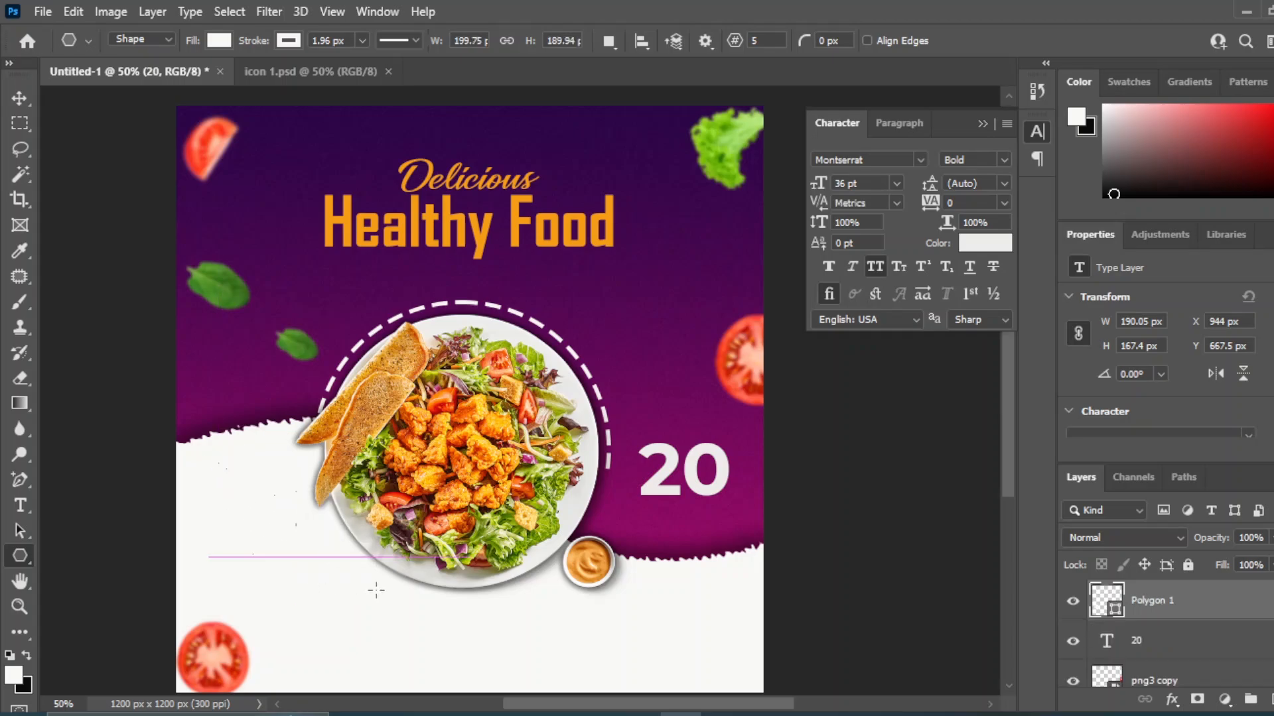
pyautogui.doubleClick(1096, 602)
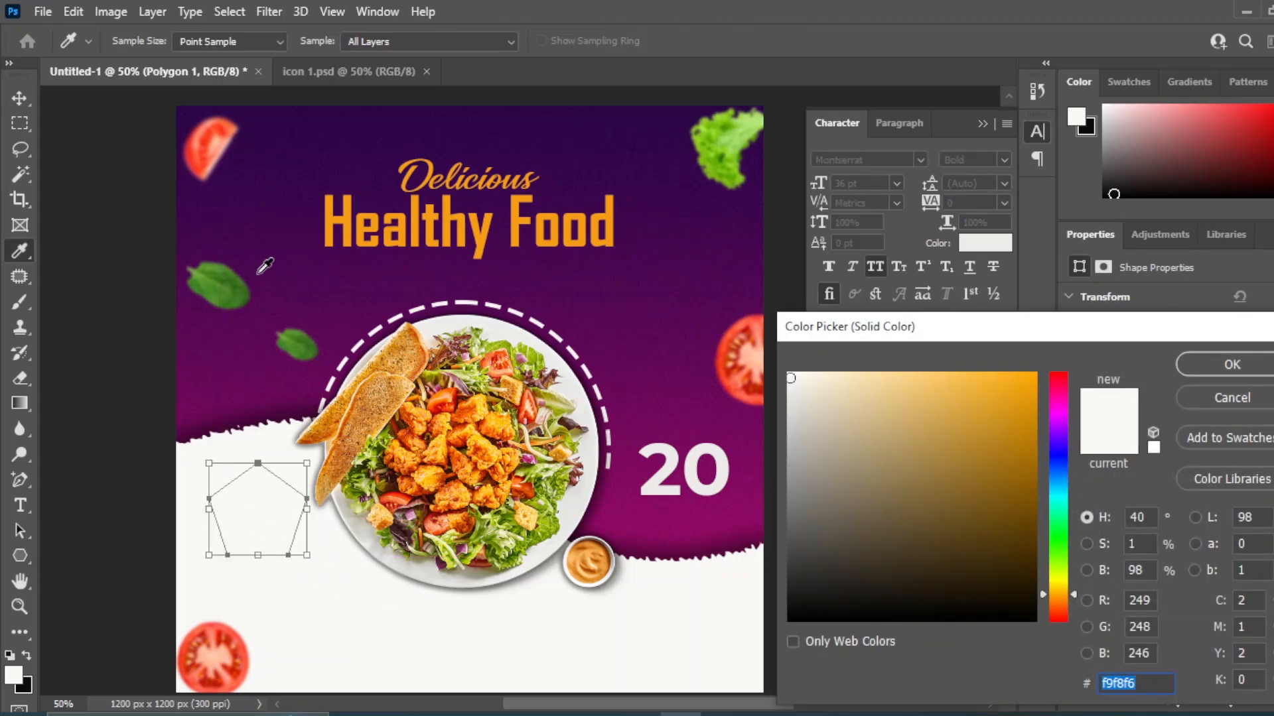
pyautogui.click(655, 523)
pyautogui.click(1209, 367)
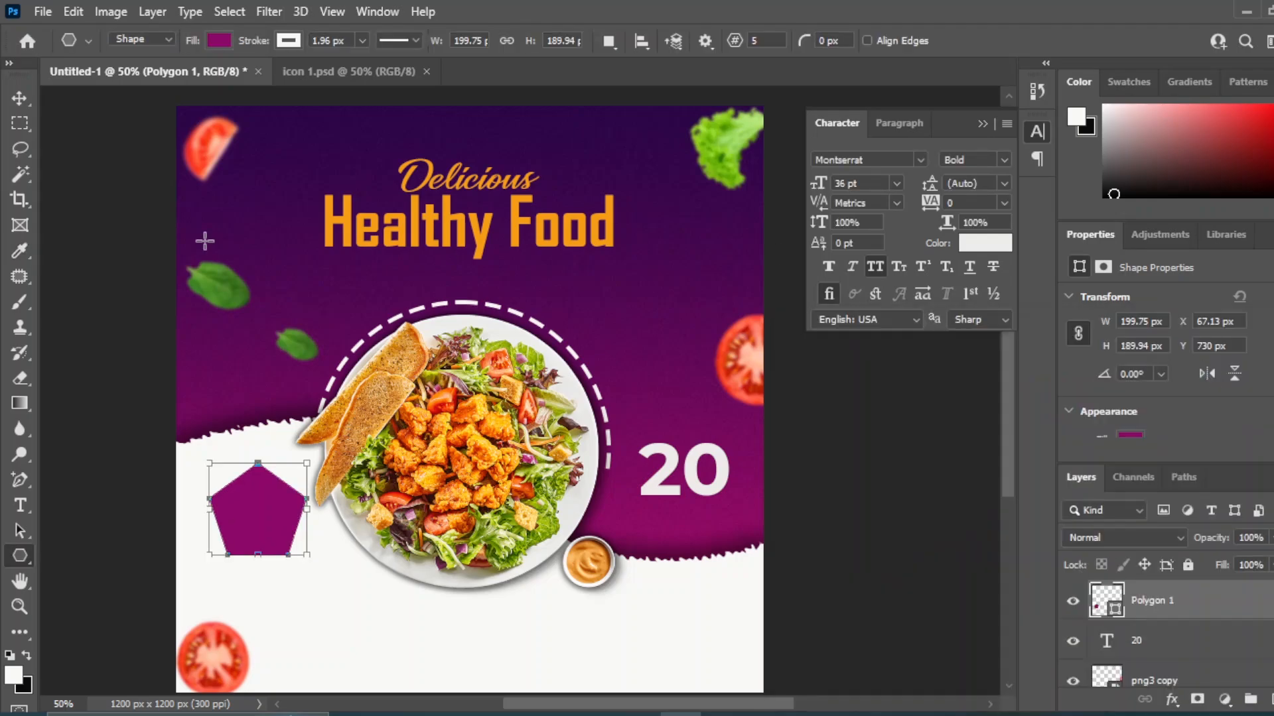
# - Round the polygon's corners with a 78 px radius
pyautogui.scroll(-4, 1145, 388)
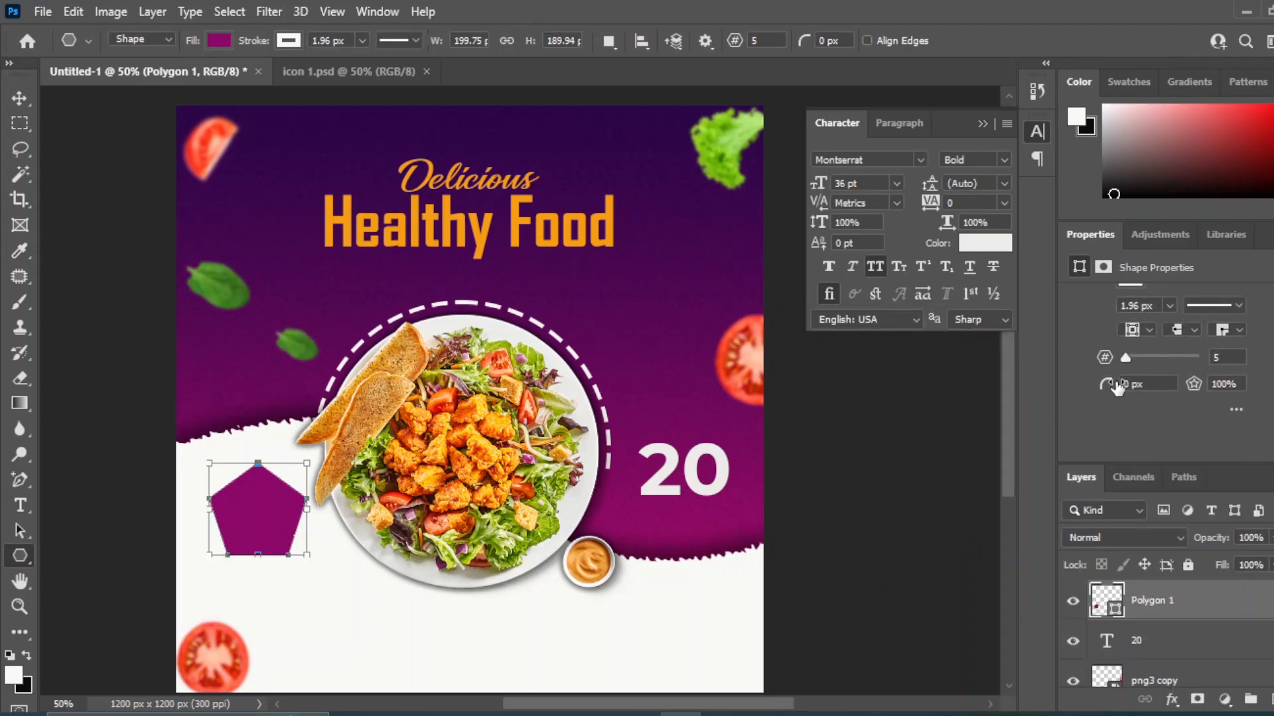
pyautogui.moveTo(1114, 385)
pyautogui.mouseDown()
pyautogui.moveTo(1166, 382)
pyautogui.moveTo(1122, 386)
pyautogui.mouseUp()
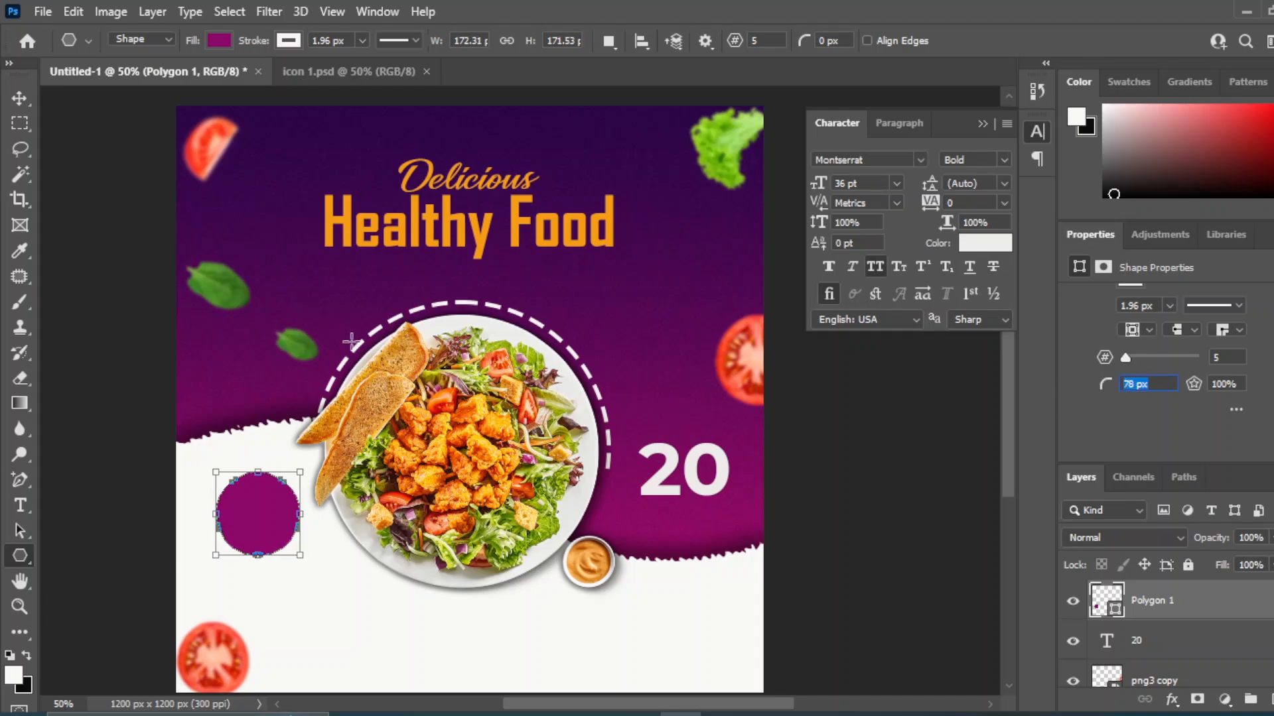
pyautogui.click(18, 99)
pyautogui.click(915, 505)
# - Move the rounded polygon to the plate's lower-left edge and scale it up proportionally to about 131%
pyautogui.moveTo(261, 517); pyautogui.dragTo(332, 564)
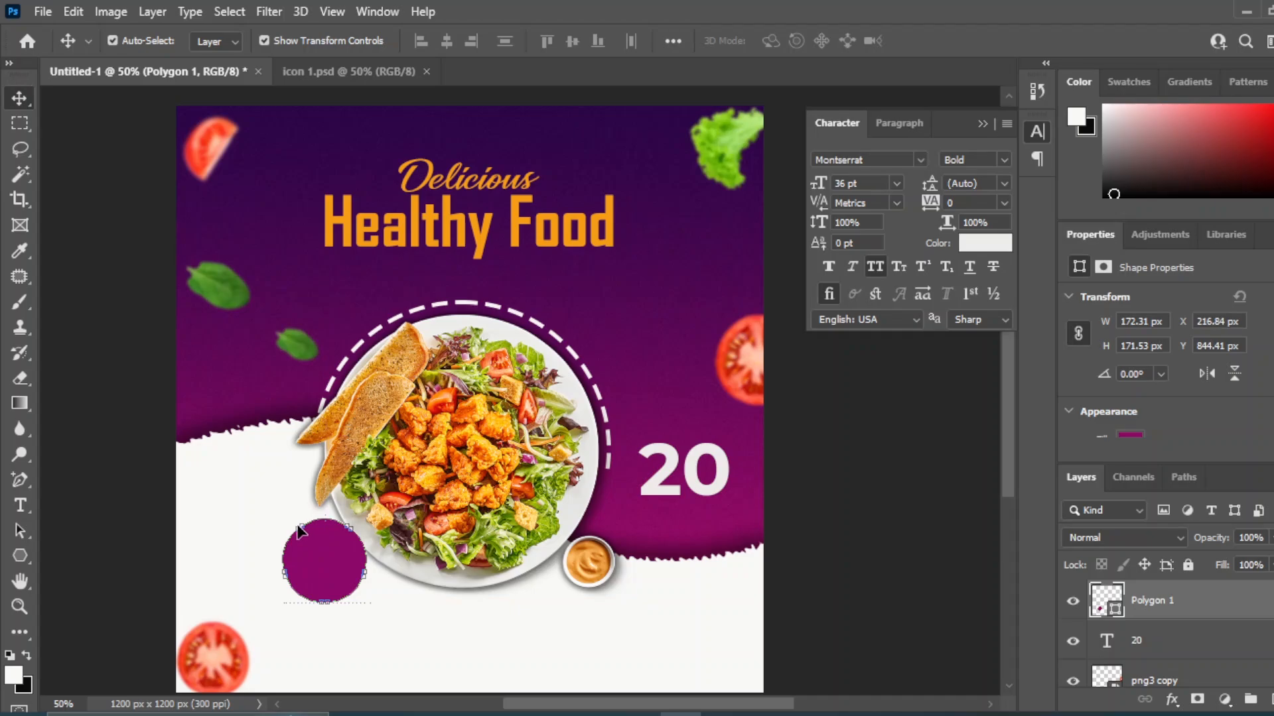
pyautogui.hotkey('ctrl', 't')
pyautogui.moveTo(282, 602); pyautogui.dragTo(255, 629)
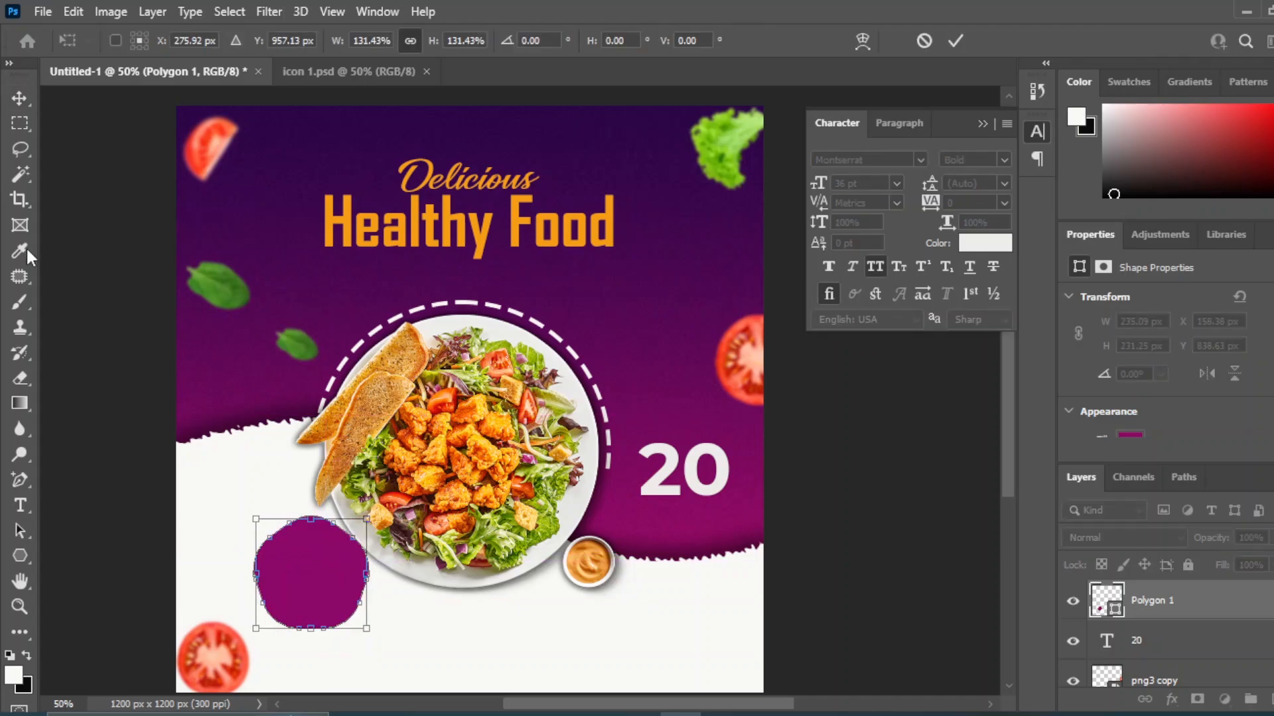
pyautogui.click(18, 99)
pyautogui.click(793, 538)
# - Move the "20" text onto the purple badge, place its layer above the polygon, and scale it down to about 30 pt
pyautogui.moveTo(682, 456); pyautogui.dragTo(298, 575)
pyautogui.moveTo(1155, 640); pyautogui.dragTo(1161, 598)
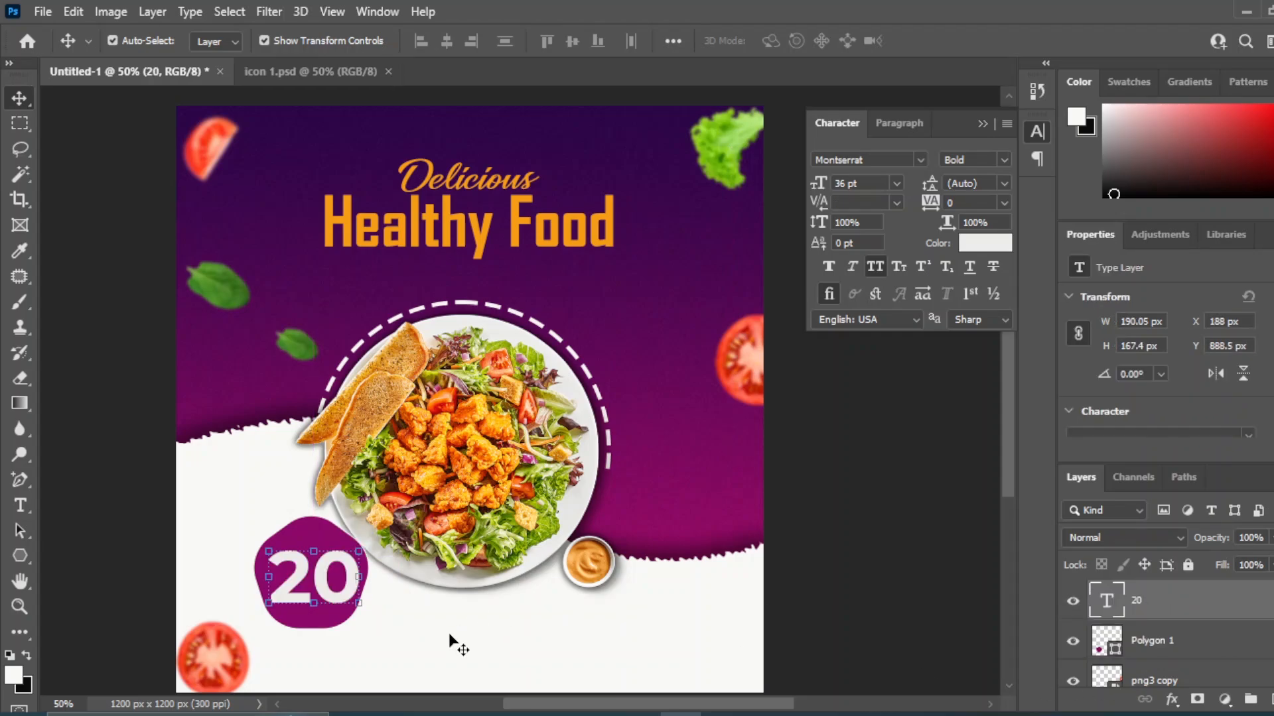
pyautogui.moveTo(268, 610); pyautogui.dragTo(313, 554)
# - Centre the "20" horizontally and vertically with the badge and nudge it up to leave room beneath
pyautogui.keyDown('shift'); pyautogui.click(1148, 643); pyautogui.keyUp('shift')
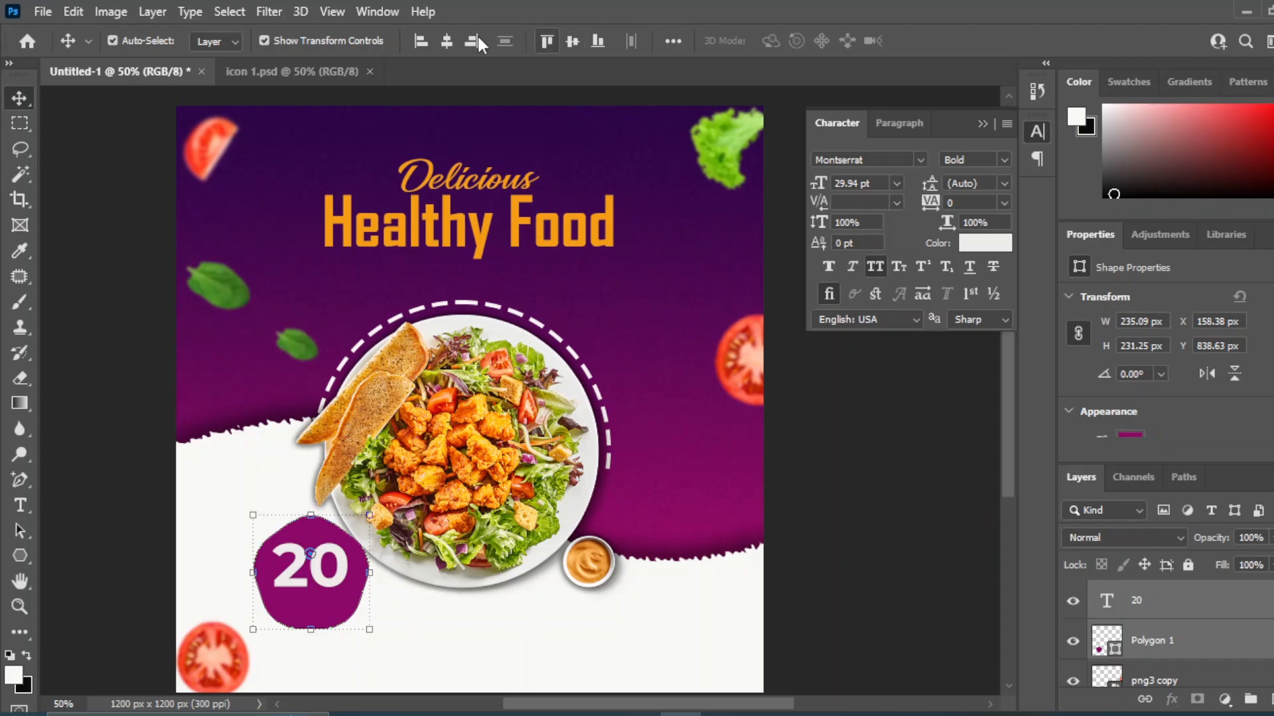
pyautogui.click(447, 40)
pyautogui.click(572, 41)
pyautogui.click(856, 483)
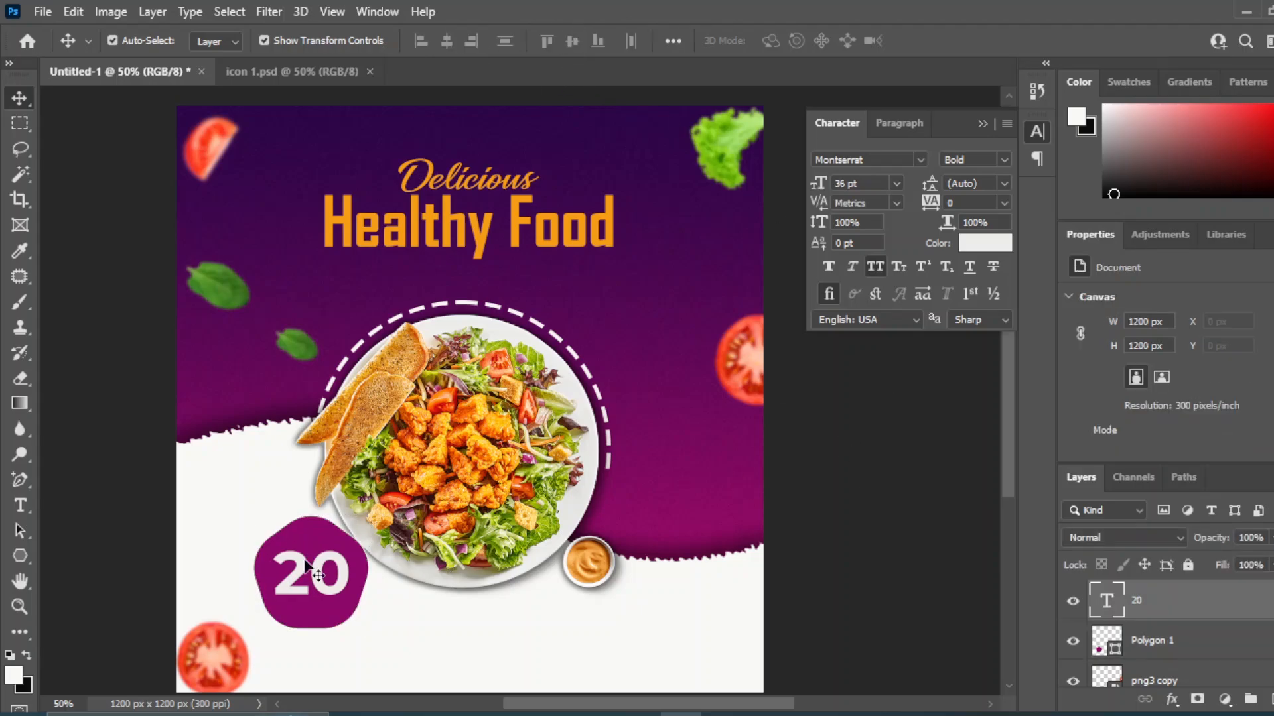
pyautogui.click(306, 566)
pyautogui.hotkey('shift', 'Up')
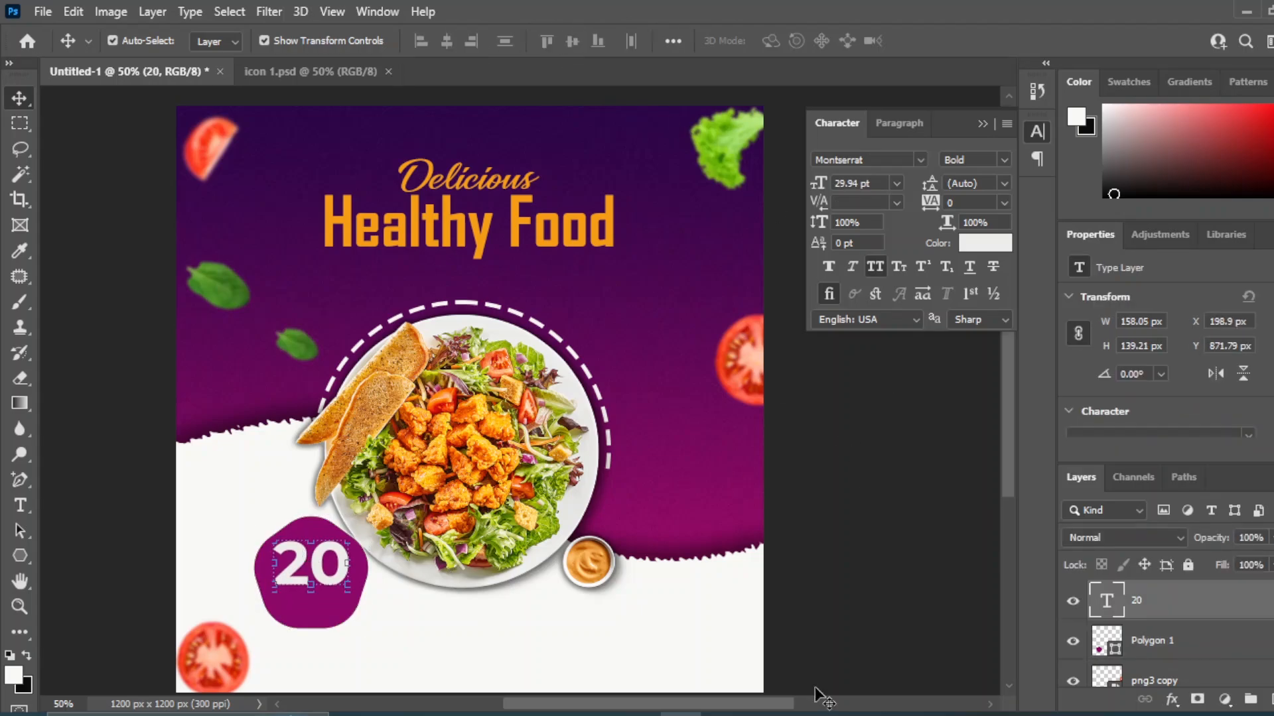
pyautogui.click(884, 554)
# - Add the text "SAVE" at 12 pt and place it below the "20" on the badge
pyautogui.click(20, 505)
pyautogui.click(306, 613)
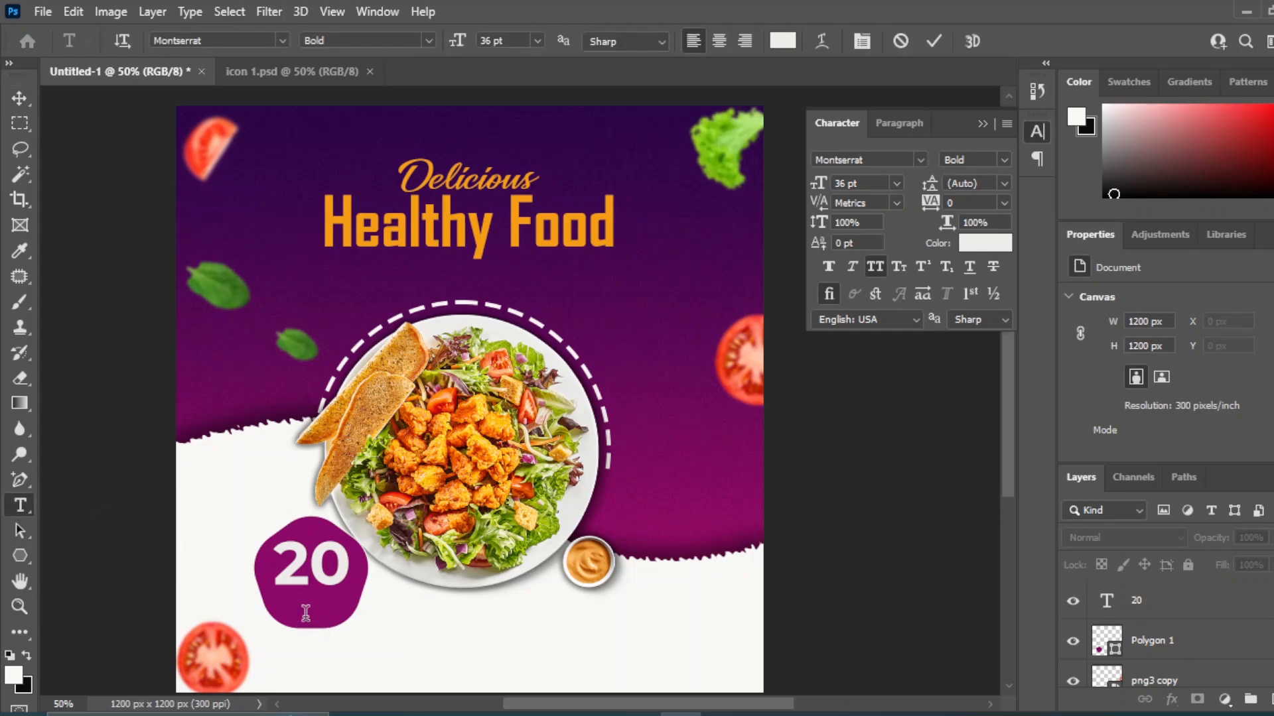
pyautogui.write('SAVE')
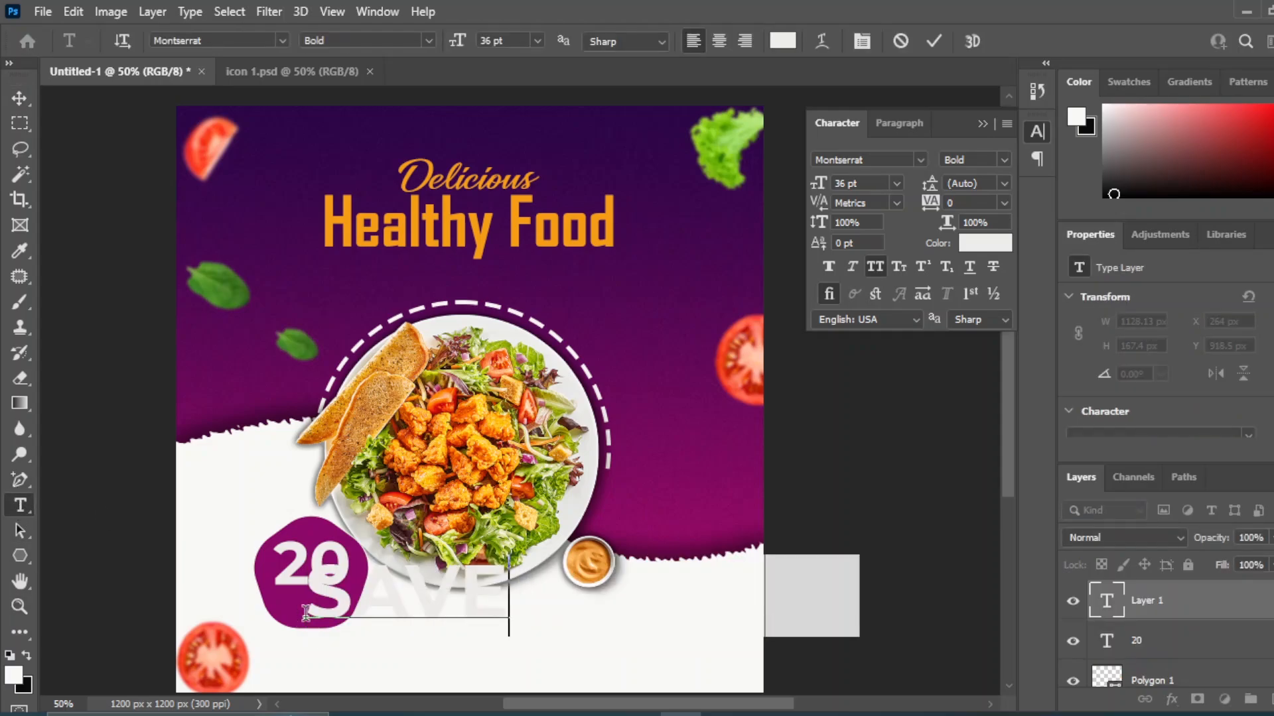
pyautogui.click(19, 99)
pyautogui.click(896, 183)
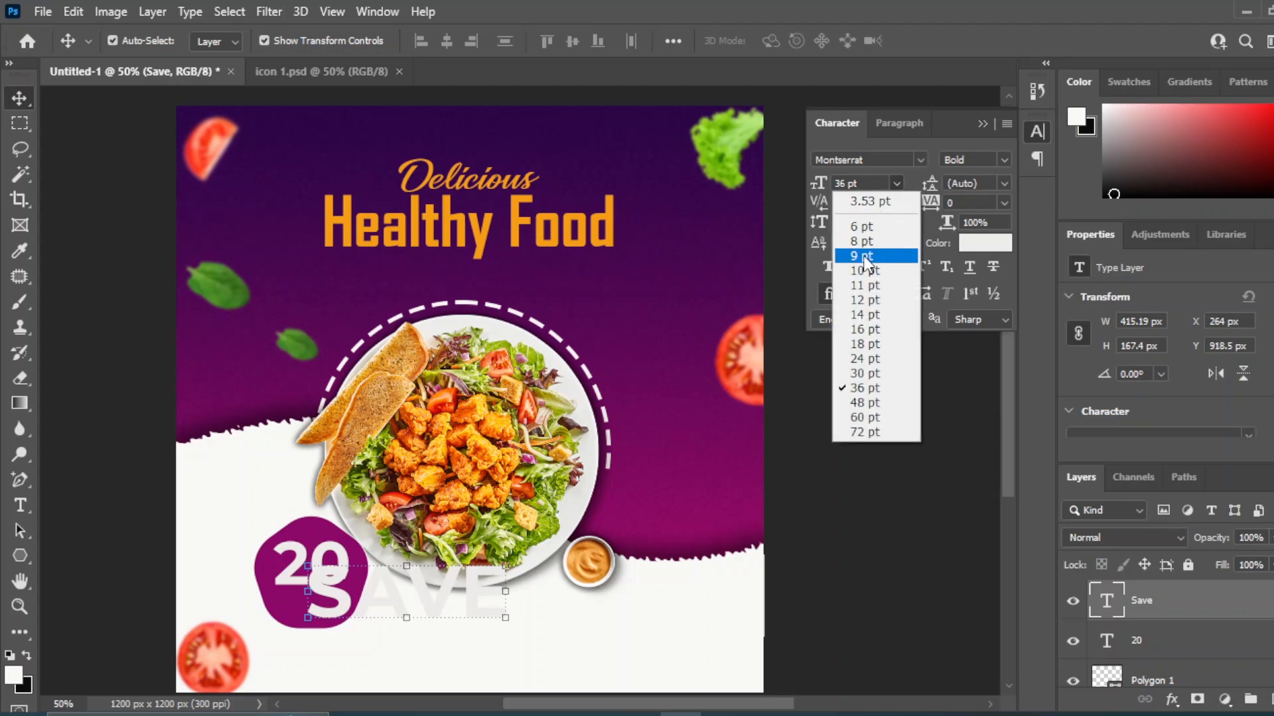
pyautogui.click(865, 300)
pyautogui.moveTo(338, 613); pyautogui.dragTo(313, 605)
# - Centre "SAVE" horizontally with the "20" and set its size to 11 pt
pyautogui.keyDown('shift'); pyautogui.click(1133, 642); pyautogui.keyUp('shift')
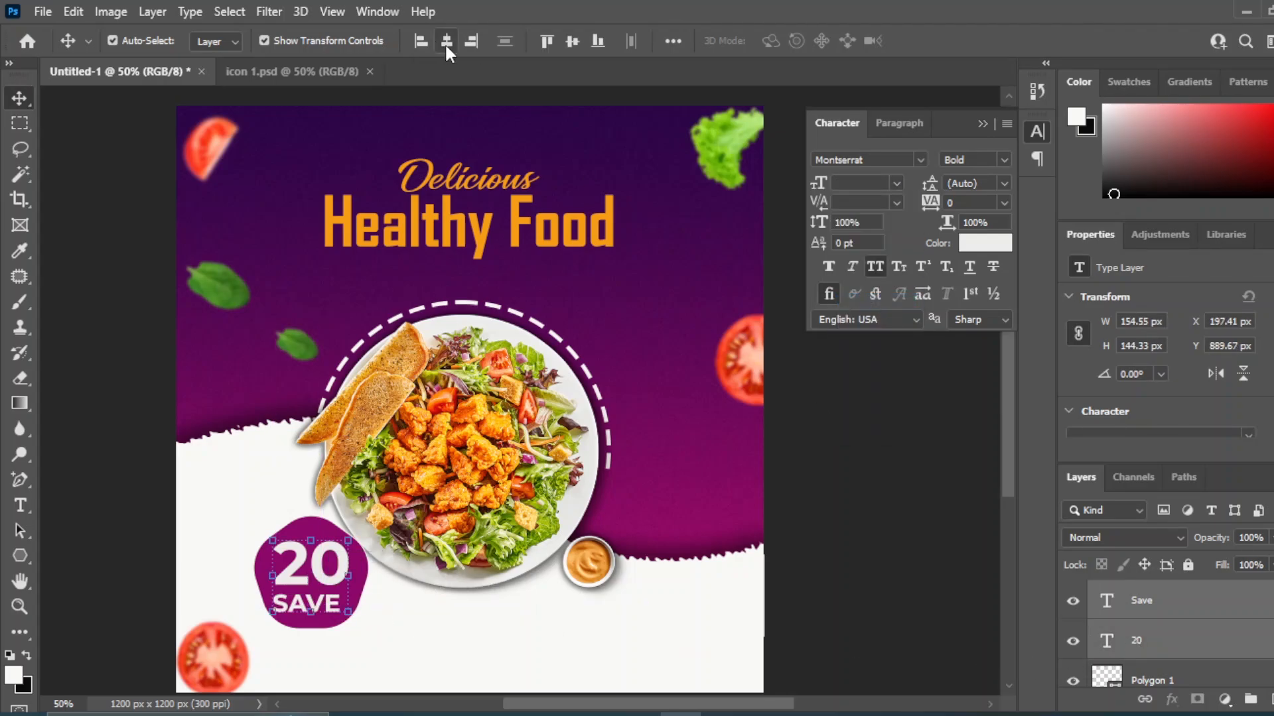
pyautogui.click(447, 49)
pyautogui.moveTo(838, 532); pyautogui.dragTo(823, 534)
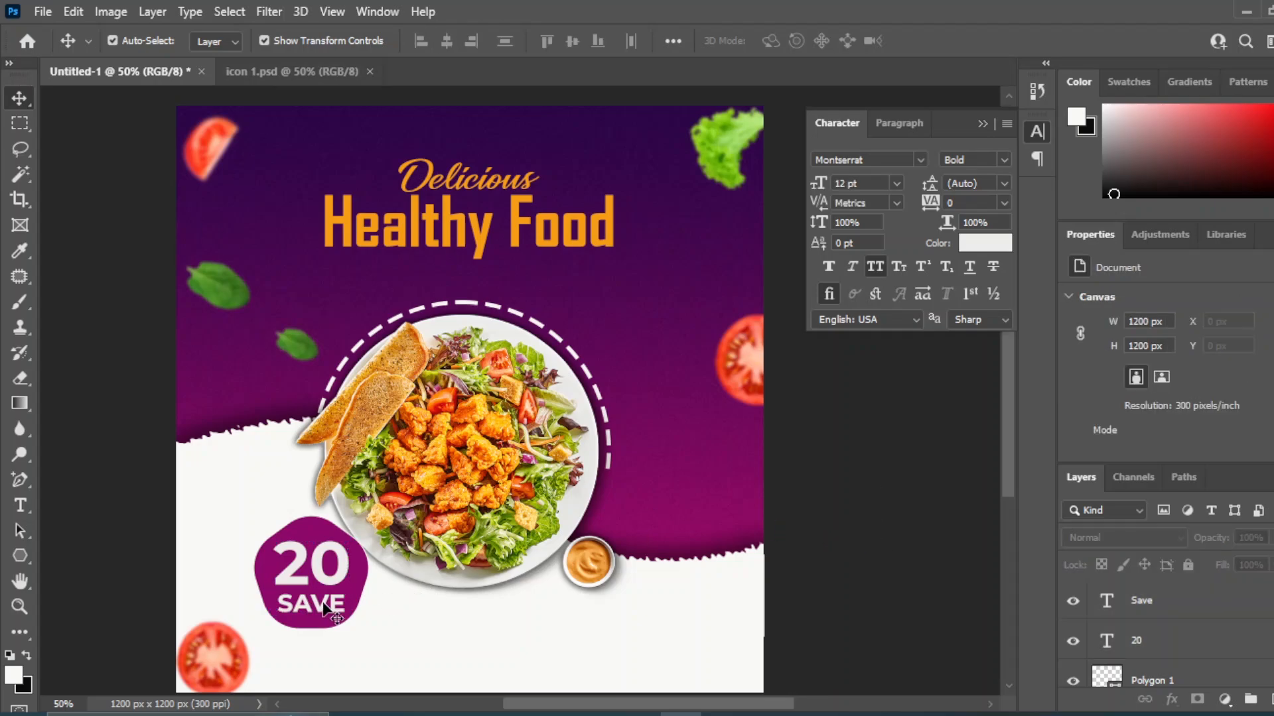
pyautogui.click(320, 604)
pyautogui.click(896, 184)
pyautogui.click(859, 285)
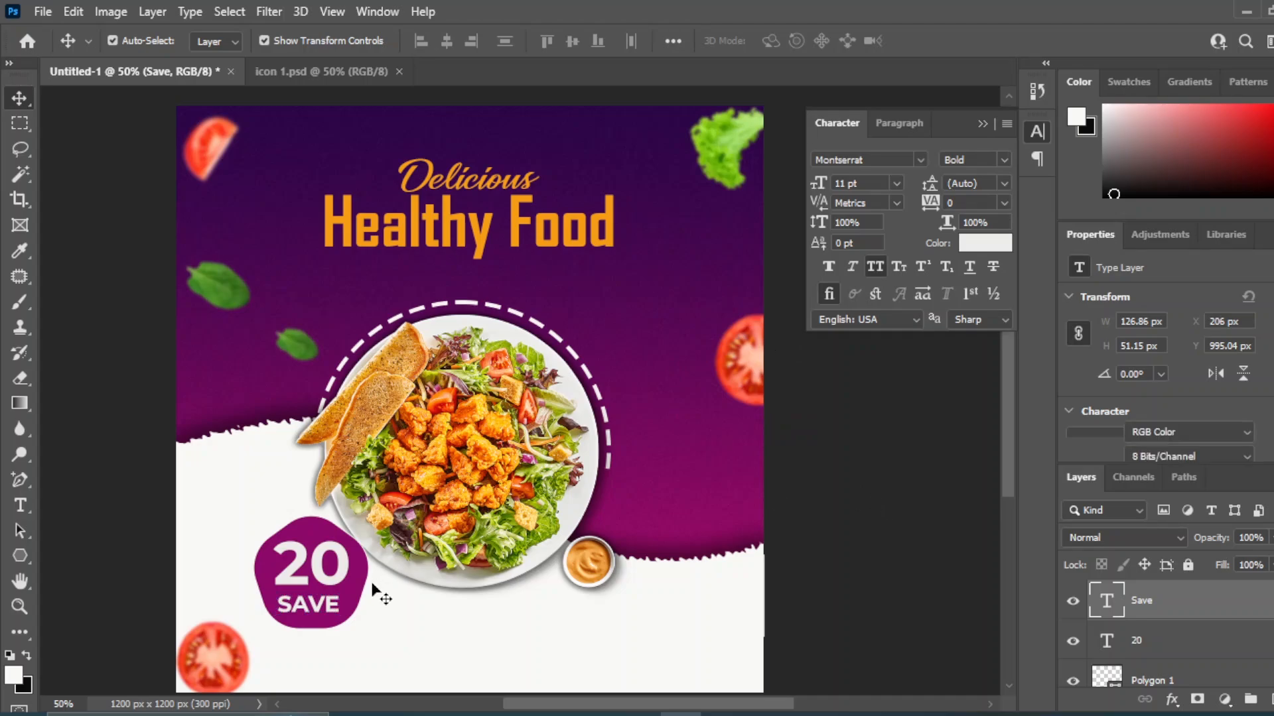
# - Recolor the "20" text with the orange f59c11 sampled from the title
pyautogui.click(1122, 642)
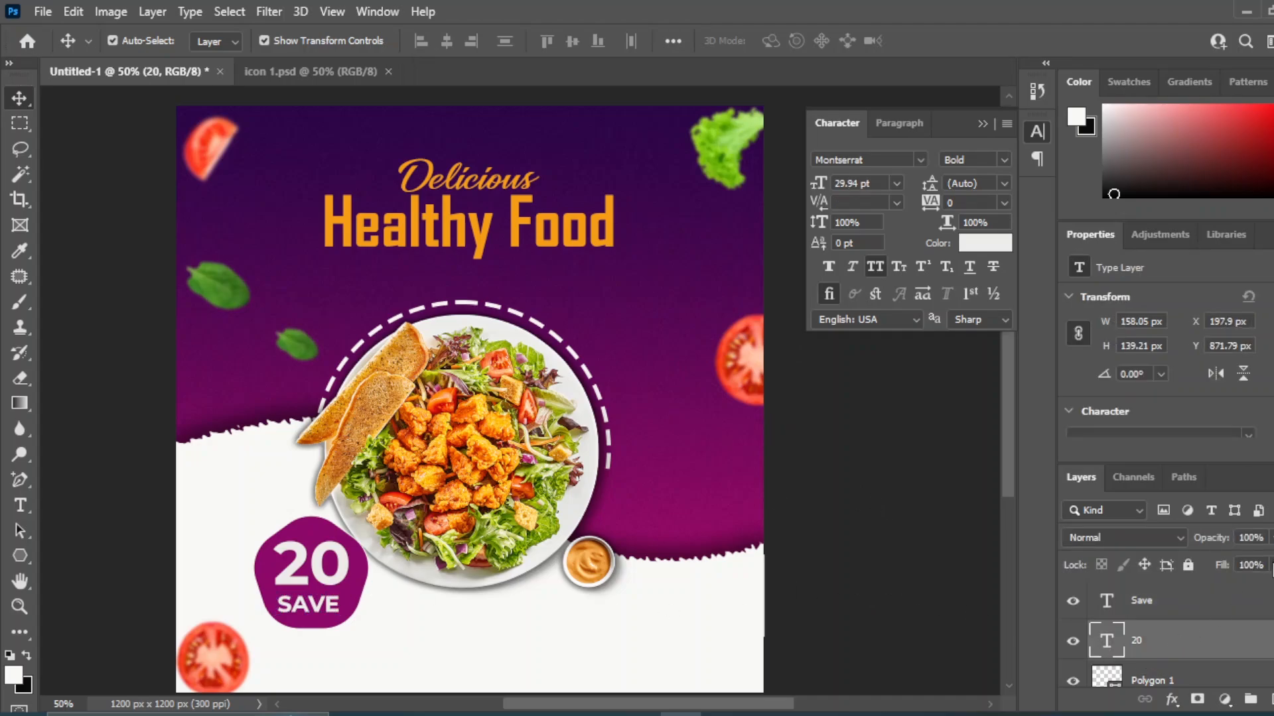
pyautogui.click(977, 249)
pyautogui.click(352, 212)
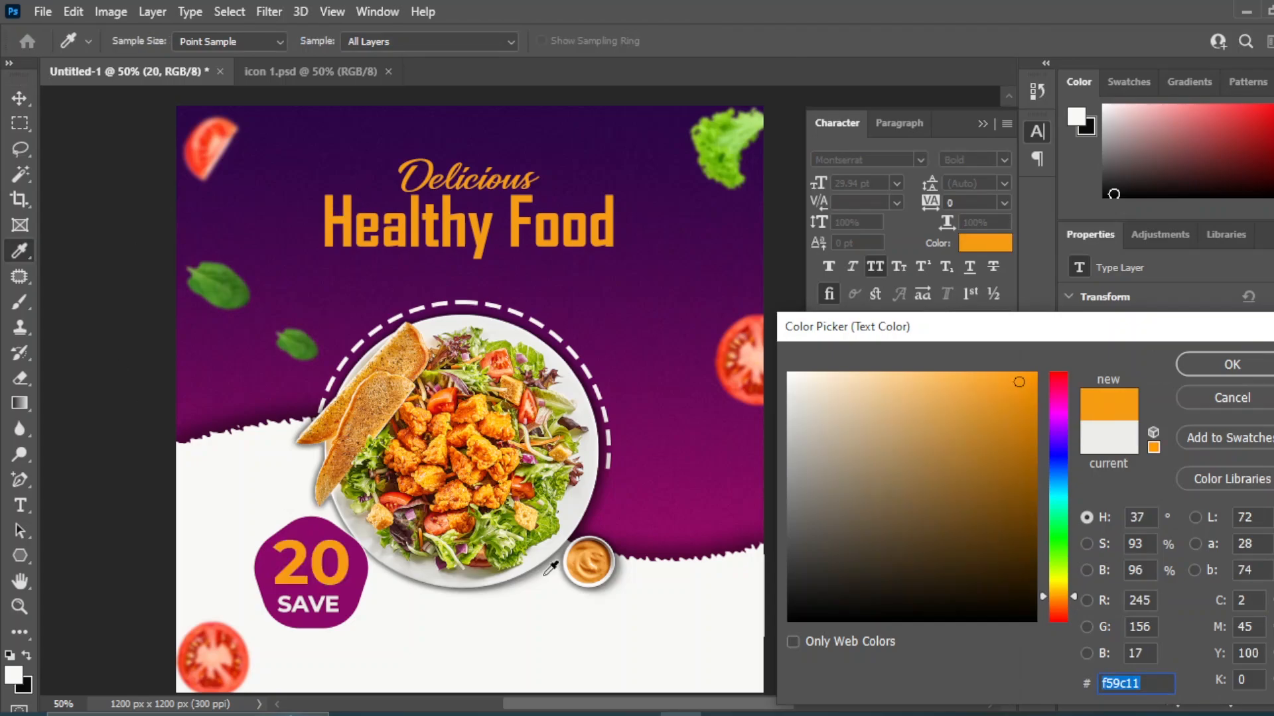
pyautogui.click(1231, 365)
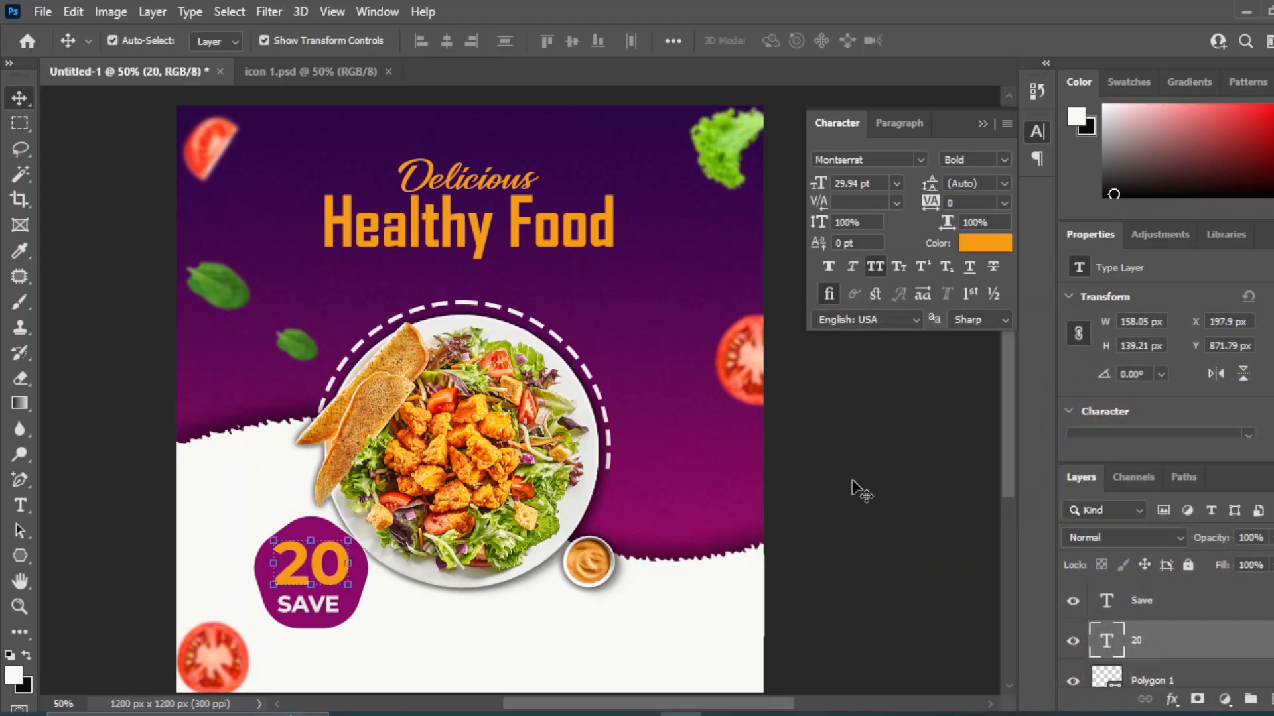
pyautogui.click(854, 529)
# - Add a 10 px outside stroke in near-white fefdfc to the "20" text
pyautogui.click(289, 584)
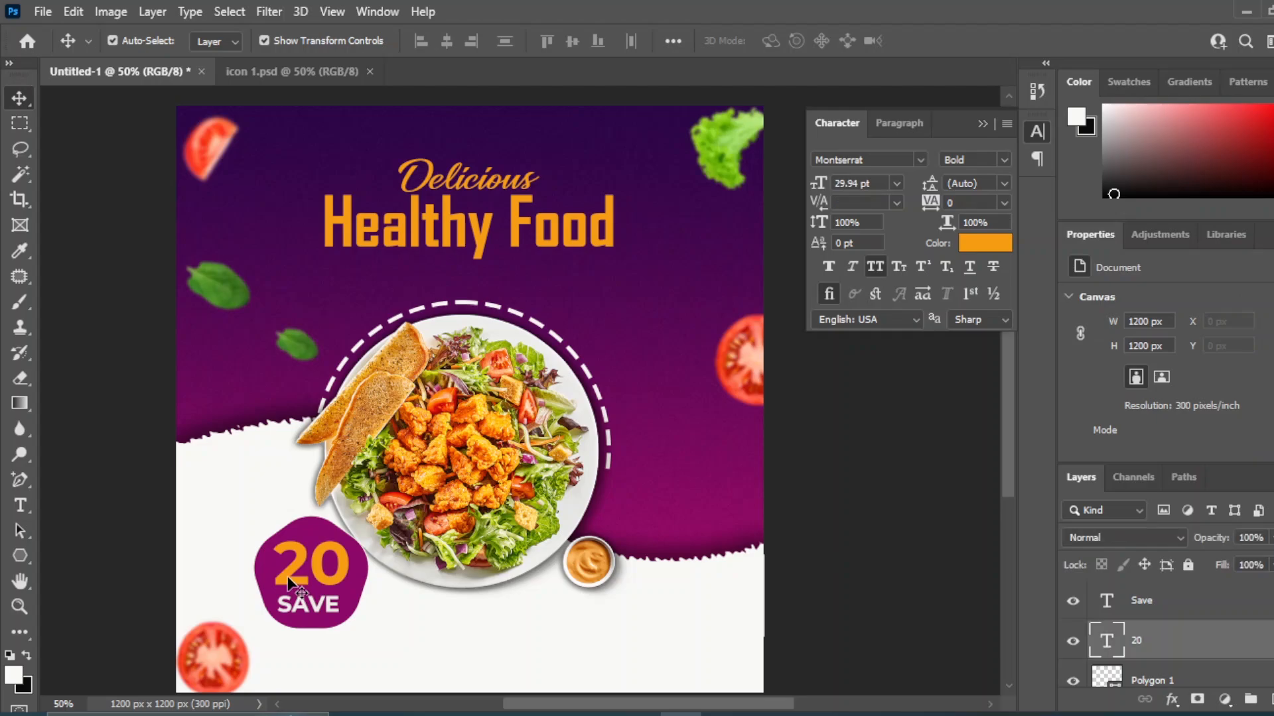
pyautogui.click(1172, 700)
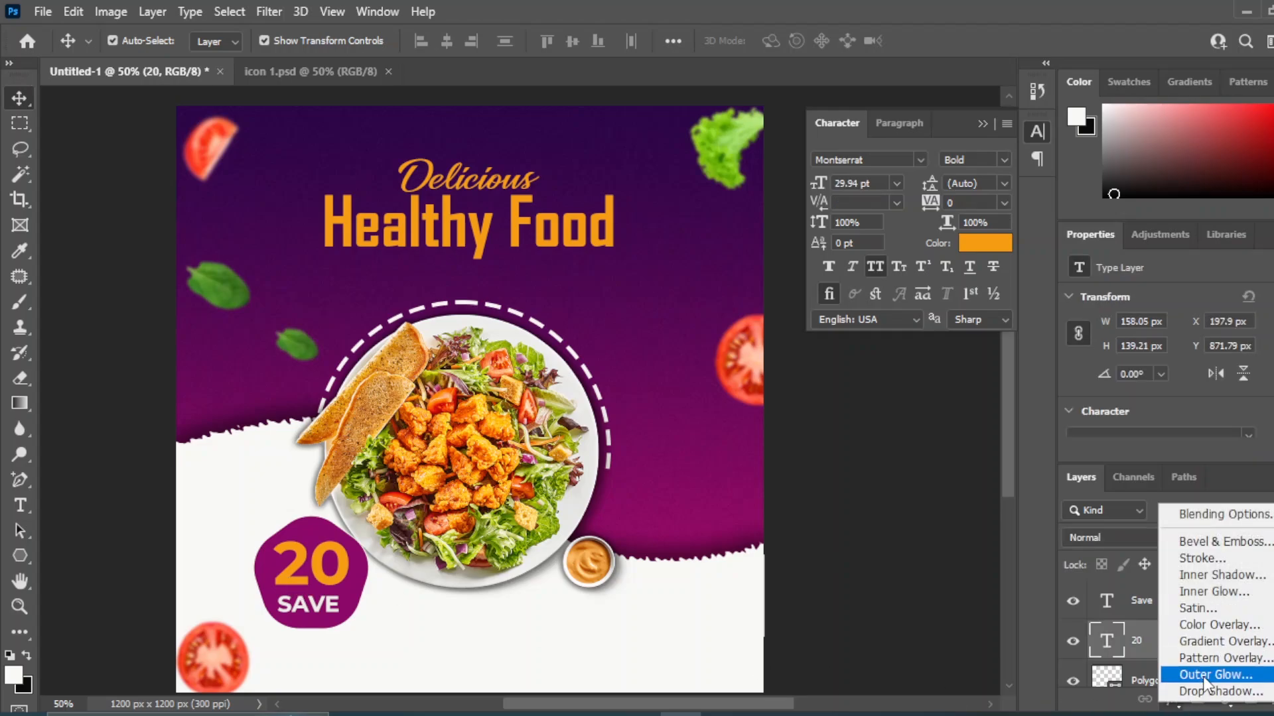
pyautogui.click(1206, 562)
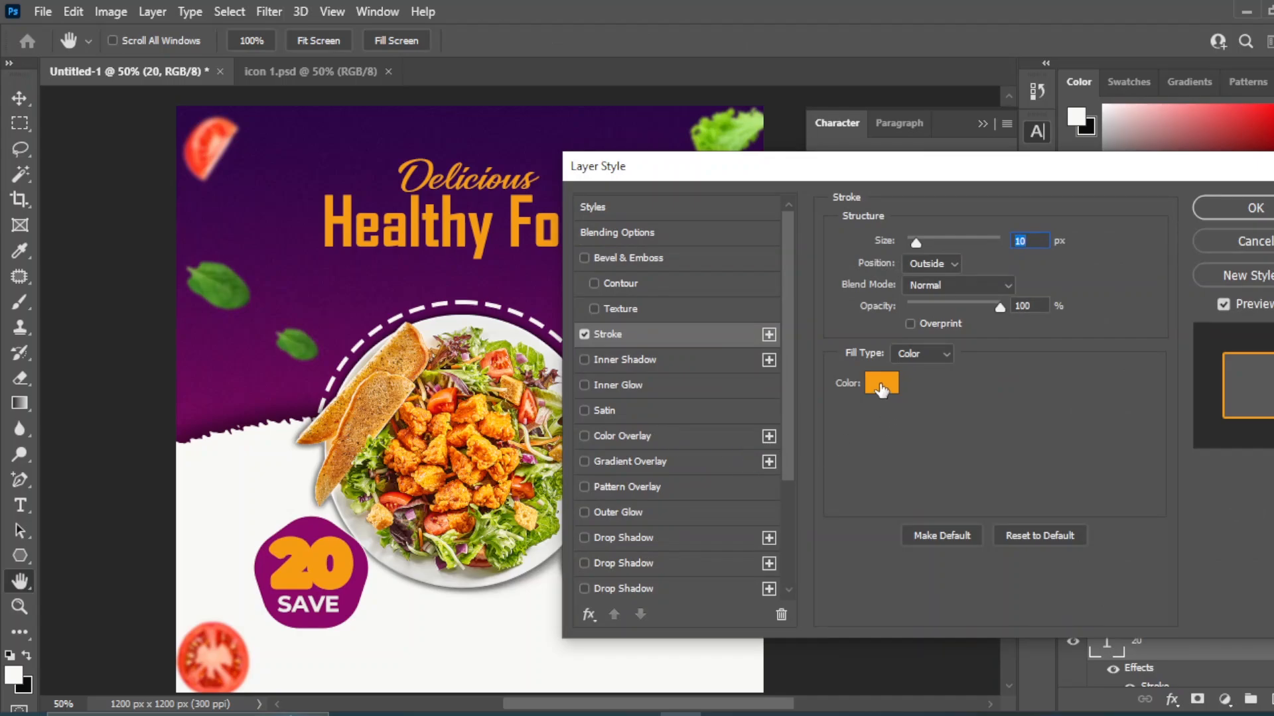
pyautogui.click(881, 385)
pyautogui.click(789, 373)
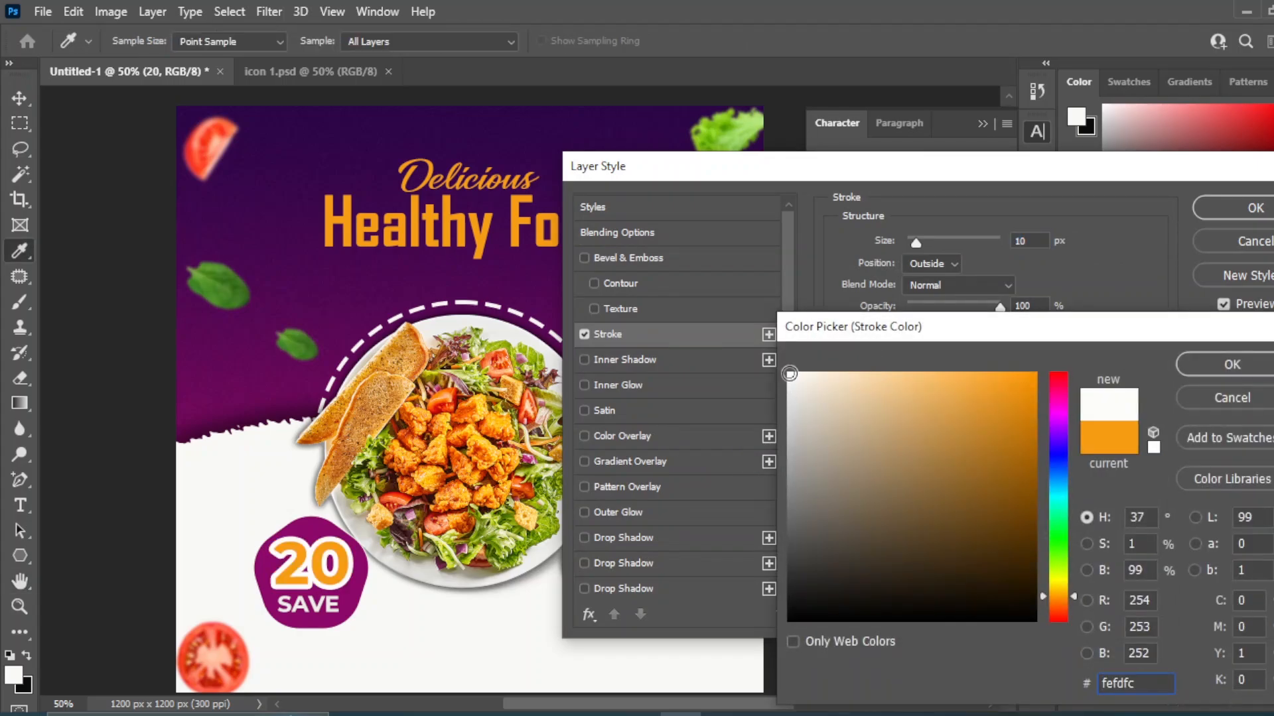
pyautogui.click(1216, 365)
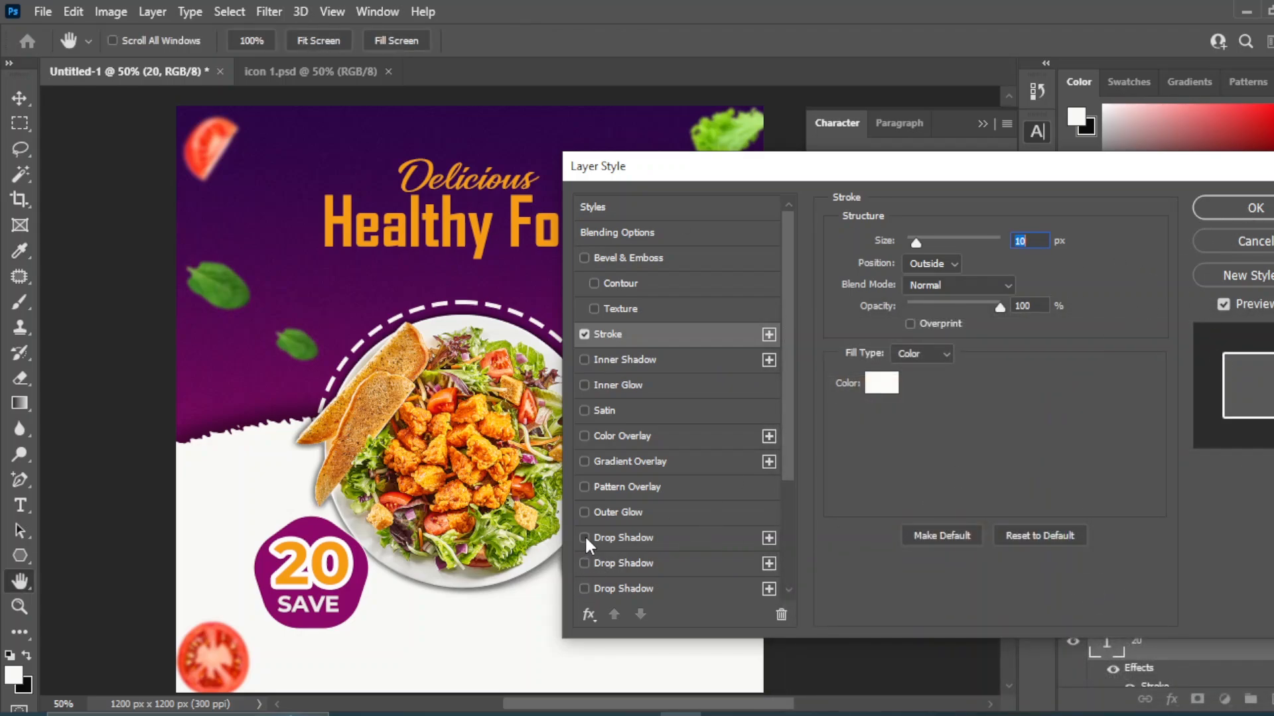
# - Add a drop shadow with a size of 27 px to the "20" text and apply the layer style
pyautogui.click(627, 538)
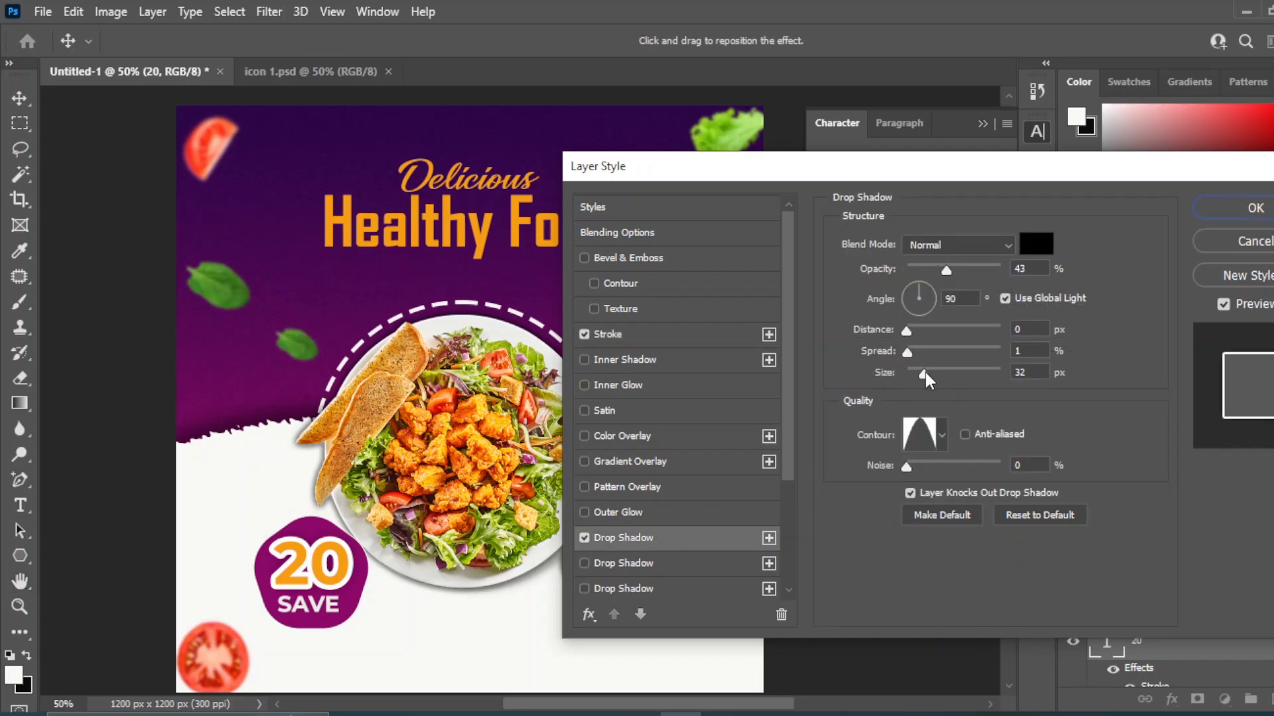
pyautogui.moveTo(925, 369); pyautogui.dragTo(922, 369)
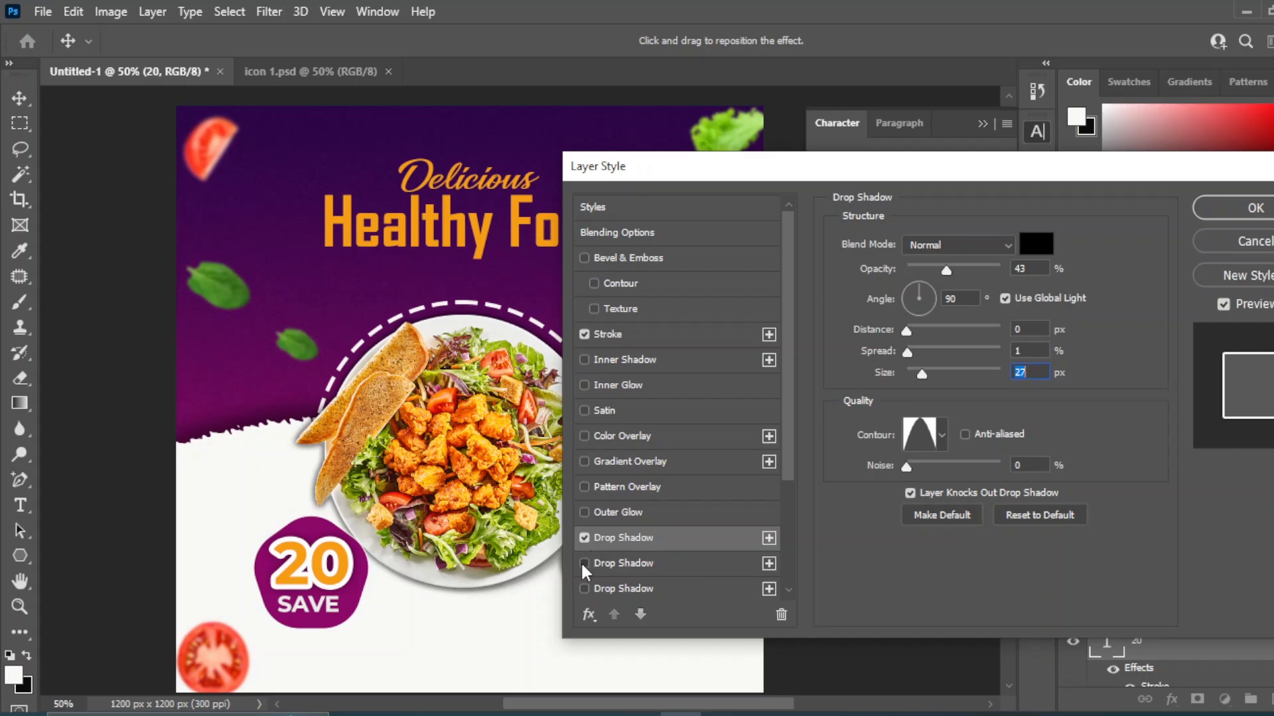
pyautogui.click(1250, 208)
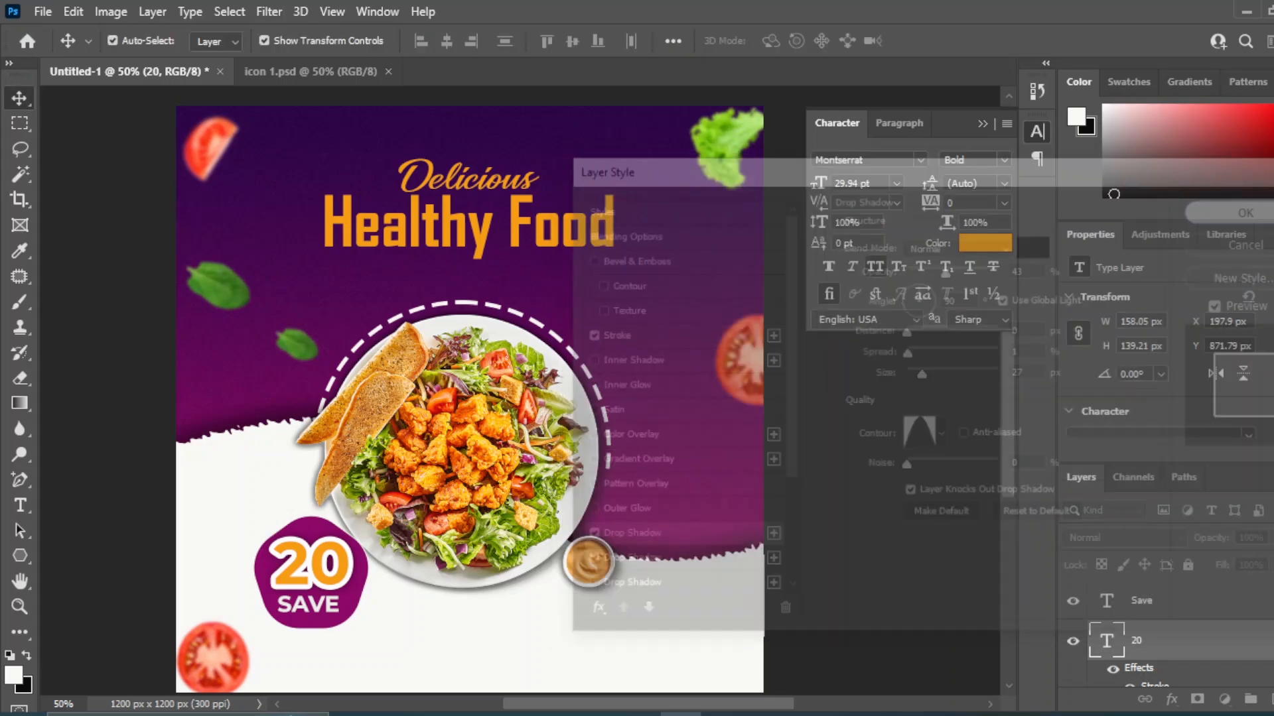
pyautogui.click(895, 456)
# - Add a separate "%" text beside the badge and move it over the lower right of the "20"
pyautogui.click(311, 562)
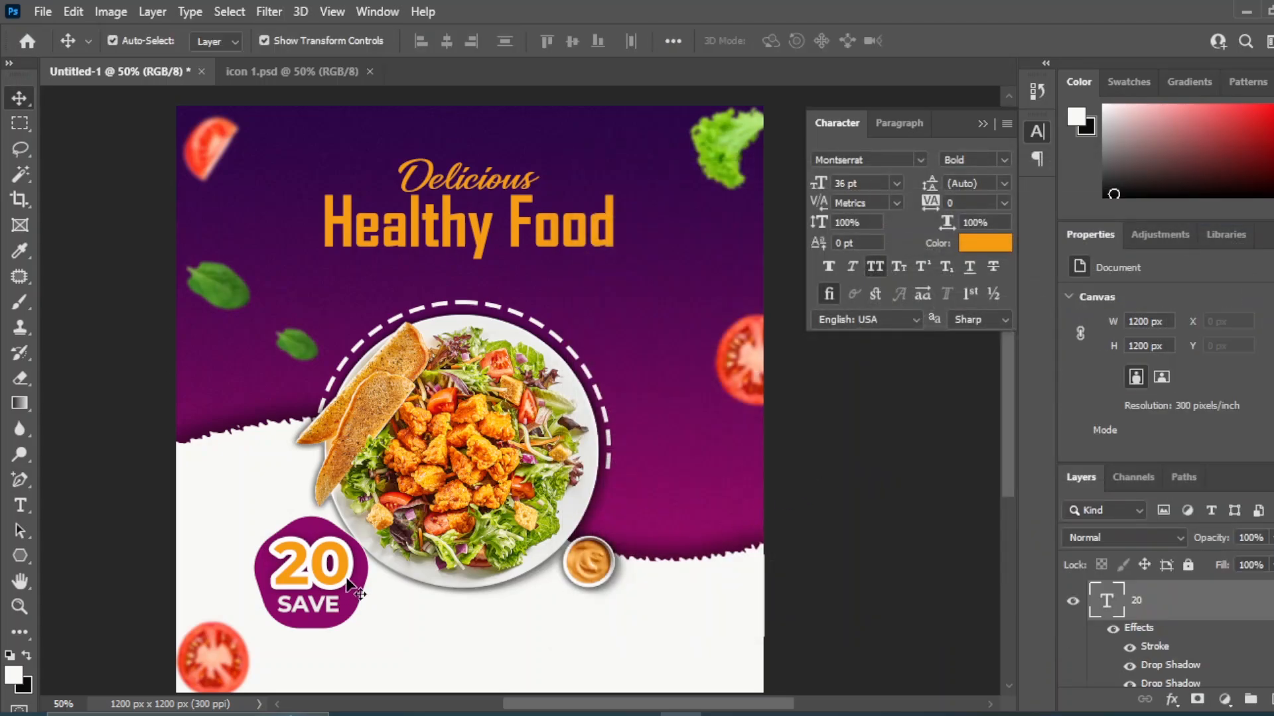
pyautogui.press('t')
pyautogui.press('v')
pyautogui.click(970, 565)
pyautogui.press('t')
pyautogui.click(377, 585)
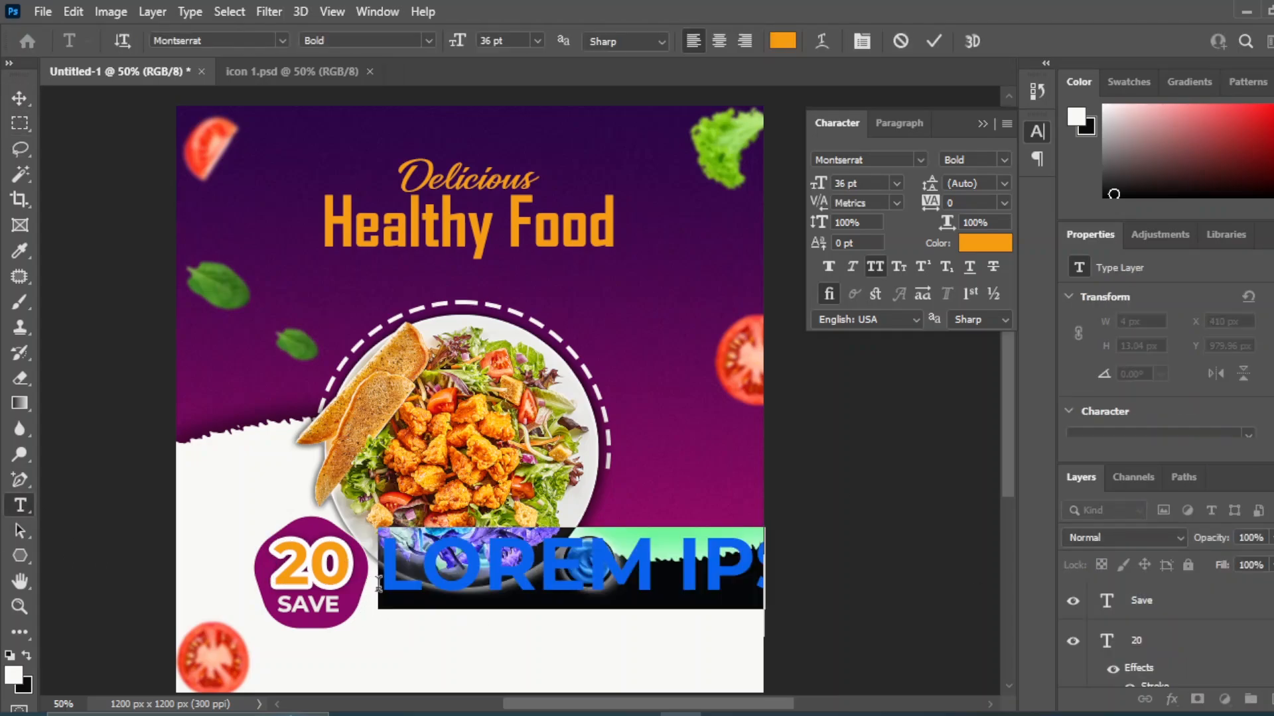
pyautogui.write('%')
pyautogui.hotkey('ctrl', 'Return')
pyautogui.press('v')
pyautogui.moveTo(412, 559); pyautogui.dragTo(360, 577)
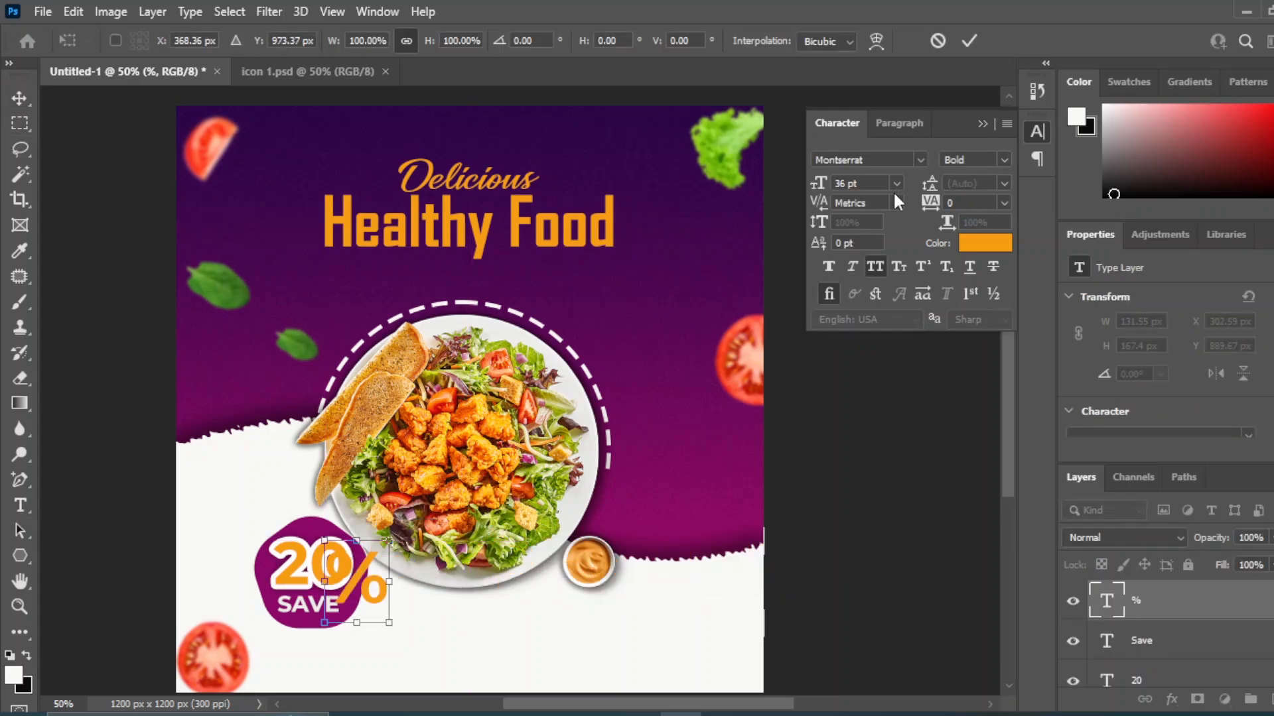
pyautogui.press('Return')
# - Set the "%" text size to 9 pt
pyautogui.click(896, 183)
pyautogui.click(863, 237)
pyautogui.hotkey('ctrl', '+')
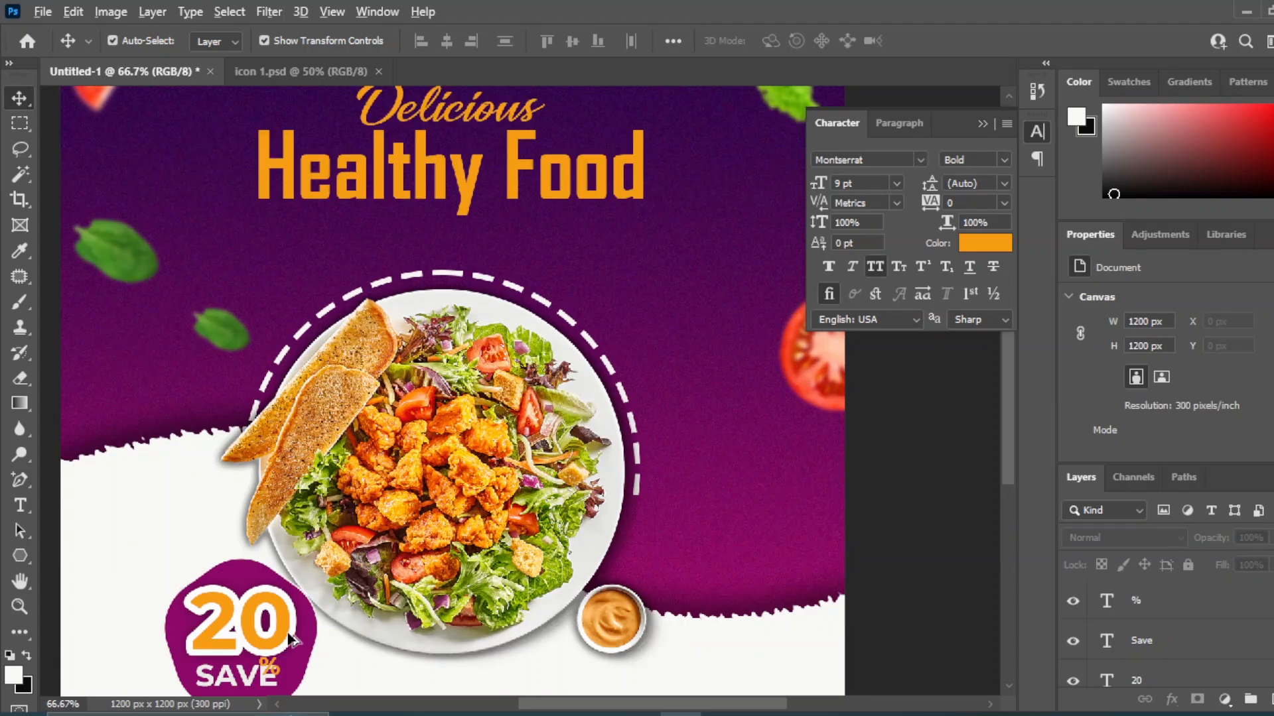
# - Move the "%" text to the badge's right side, above the end of "SAVE", and set its size to 10 pt
pyautogui.moveTo(271, 642); pyautogui.dragTo(352, 488)
pyautogui.click(352, 488)
pyautogui.click(896, 184)
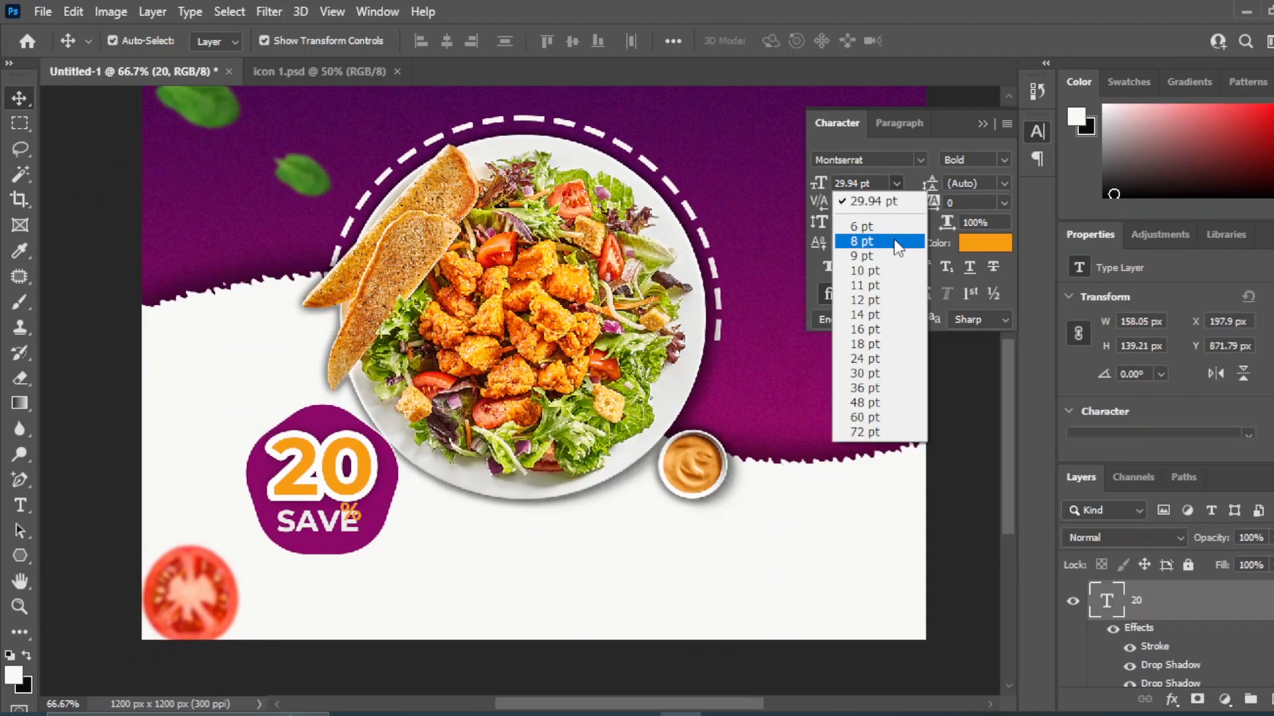
pyautogui.click(801, 181)
pyautogui.moveTo(349, 514); pyautogui.dragTo(374, 504)
pyautogui.click(897, 183)
pyautogui.click(866, 271)
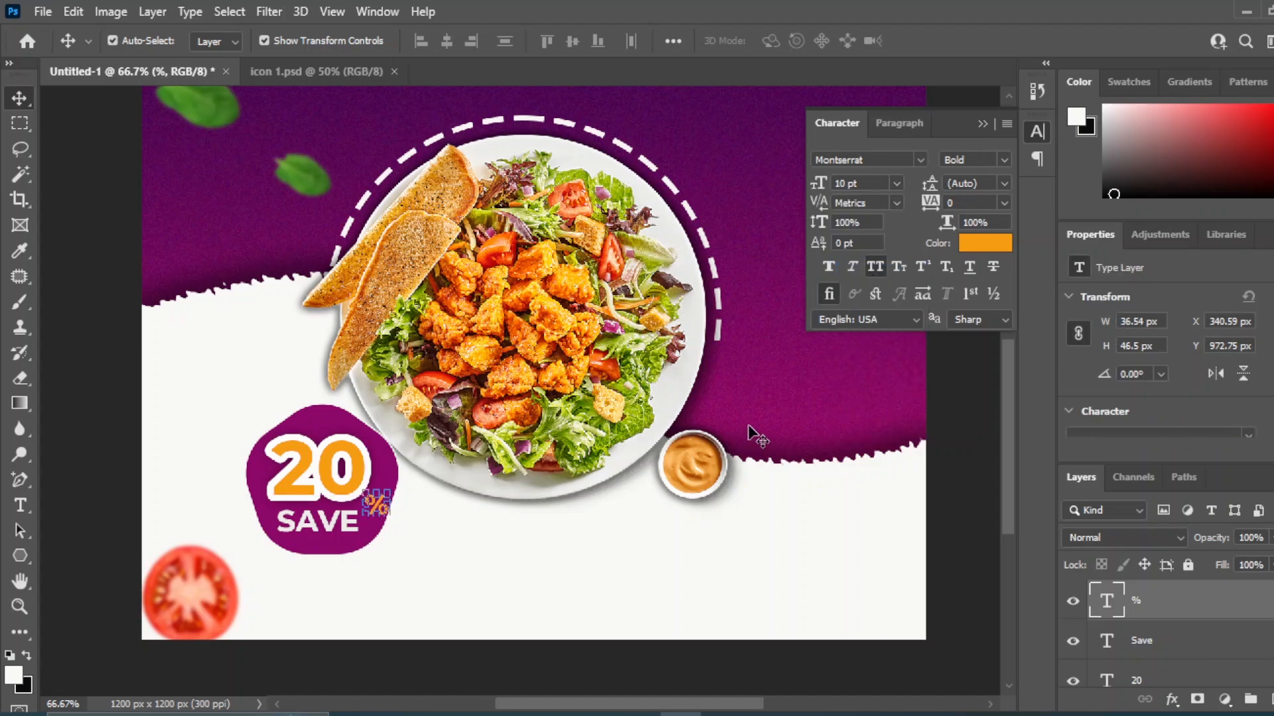
# - Set the "%" text size to 11 pt and nudge it slightly down beside "SAVE"
pyautogui.click(677, 671)
pyautogui.click(375, 507)
pyautogui.click(896, 183)
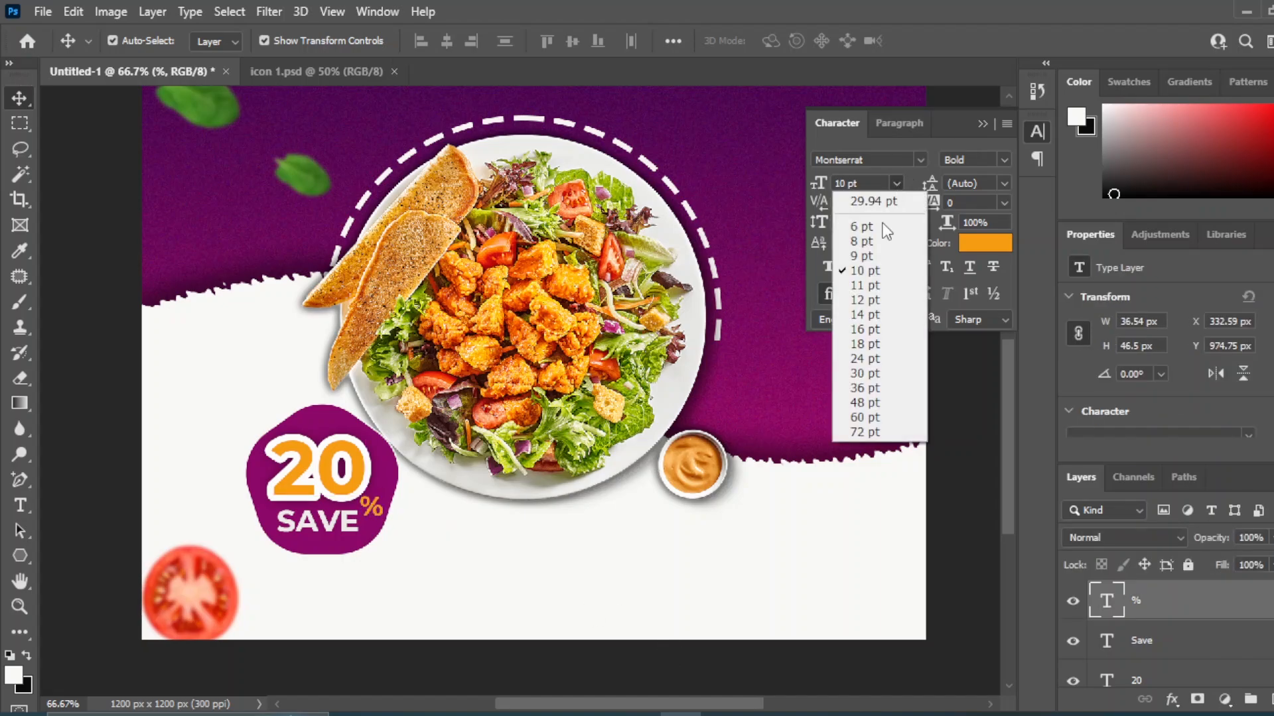
pyautogui.click(866, 285)
pyautogui.press('Down')
pyautogui.press('Down')
pyautogui.click(966, 475)
pyautogui.hotkey('ctrl', '-')
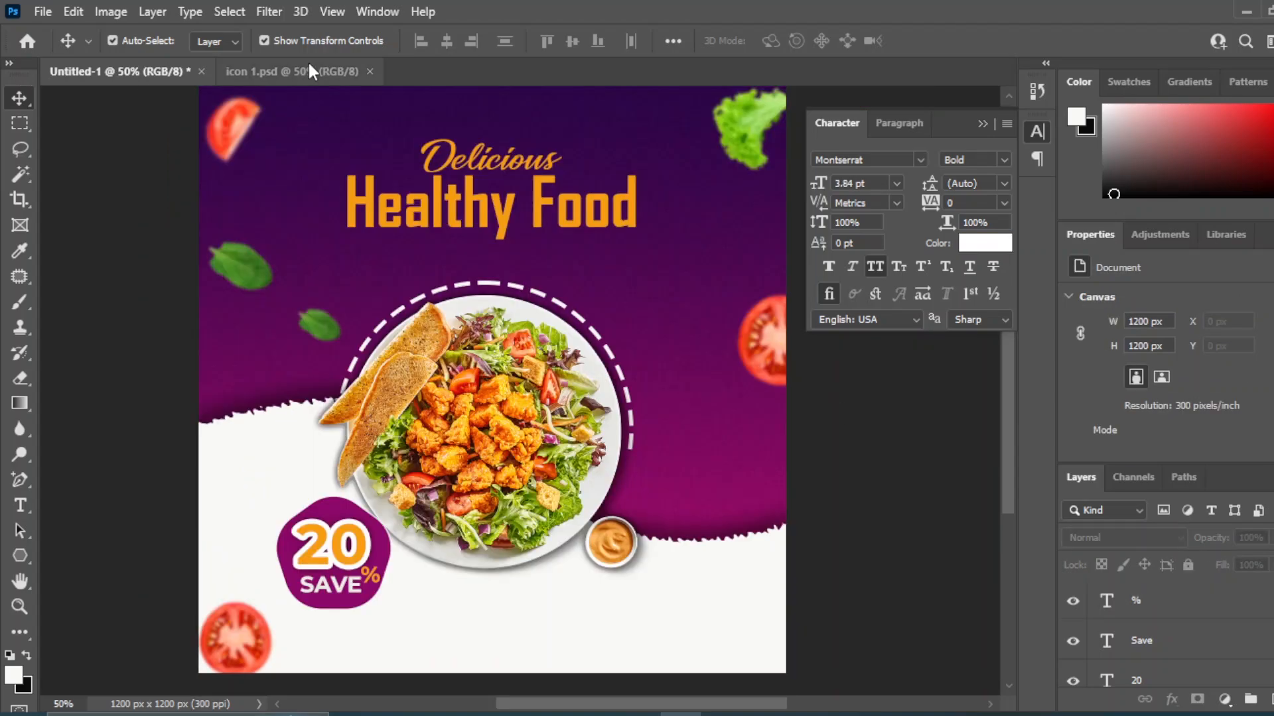
# - Copy the "CONTACT US" button from icon 1.psd into the banner and place it at the bottom centre
pyautogui.click(310, 71)
pyautogui.click(348, 334)
pyautogui.moveTo(348, 334); pyautogui.dragTo(489, 650)
pyautogui.click(874, 617)
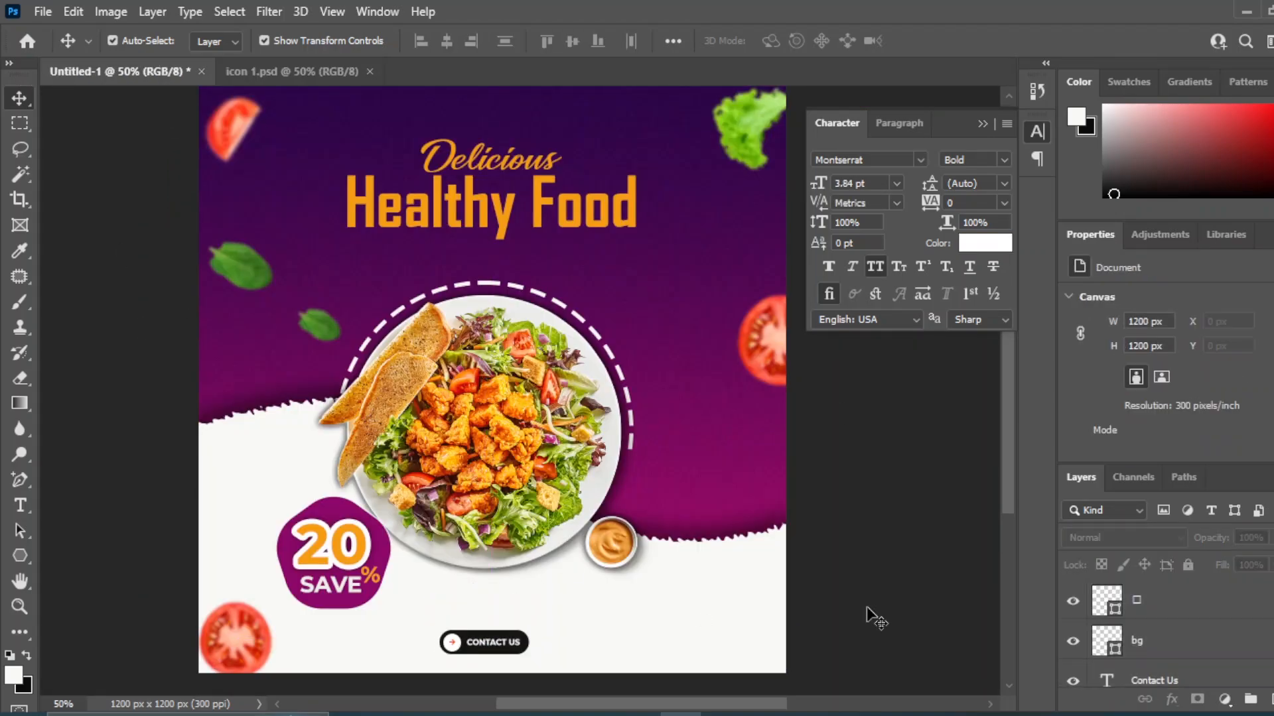
# - Recolour the arrow in the "CONTACT US" button with purple sampled from the "20% SAVE" badge
pyautogui.click(455, 645)
pyautogui.doubleClick(1107, 600)
pyautogui.click(382, 546)
pyautogui.click(1219, 365)
# - Recolour the "CONTACT US" button's black pill background with dark purple sampled from the banner's gradient
pyautogui.click(507, 647)
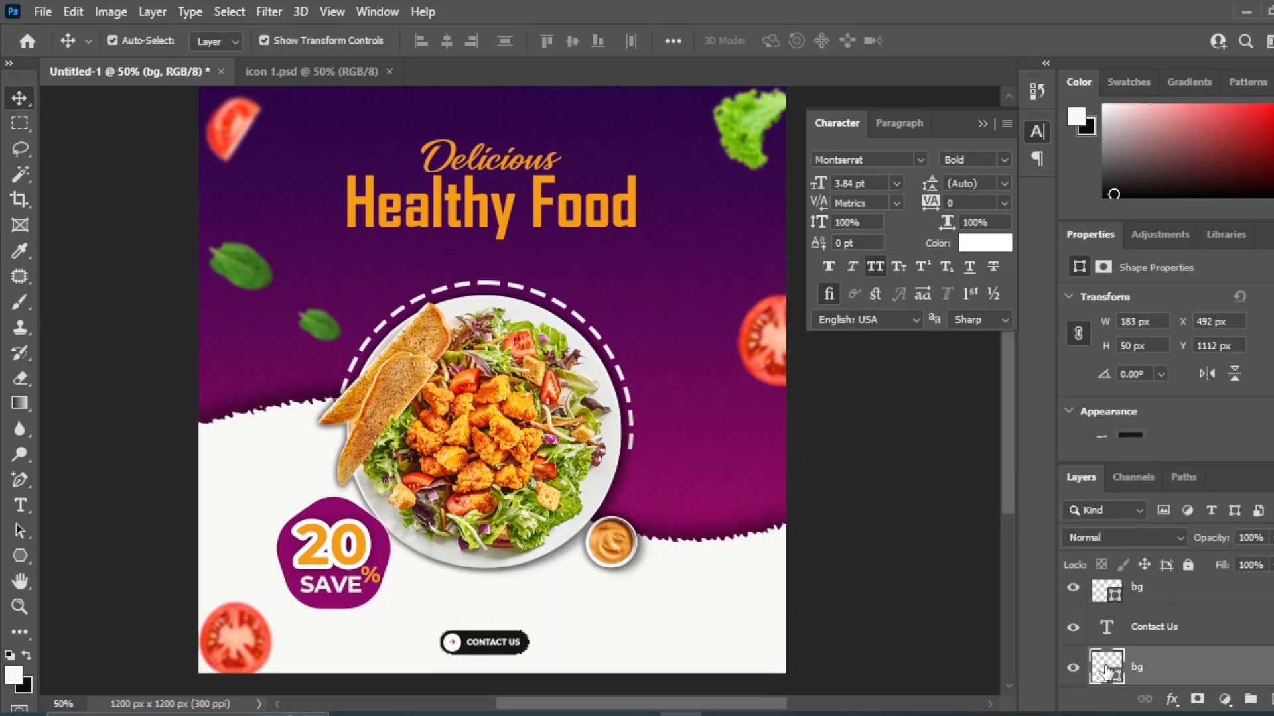
pyautogui.doubleClick(1107, 672)
pyautogui.click(290, 377)
pyautogui.press('Return')
pyautogui.doubleClick(507, 644)
pyautogui.click(19, 99)
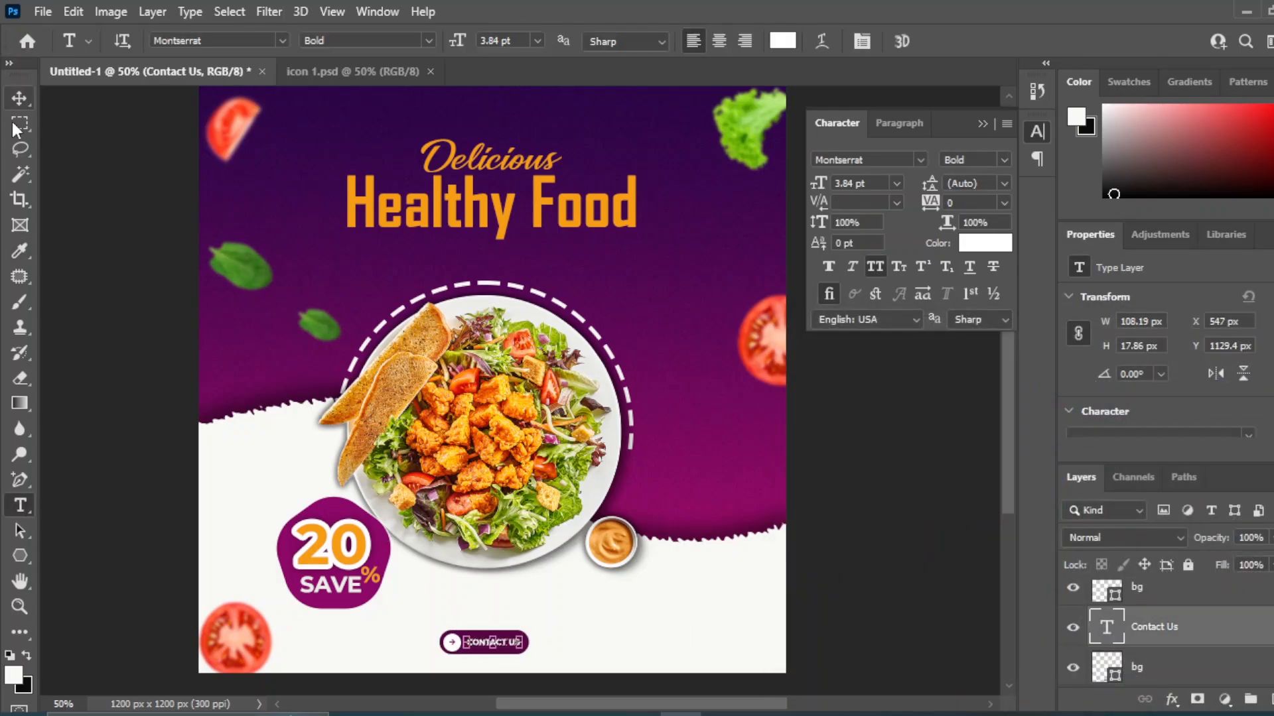
# - Select all layers of the "CONTACT US" button and scale them up together slightly
pyautogui.click(1148, 673)
pyautogui.scroll(2, 1166, 639)
pyautogui.keyDown('shift'); pyautogui.click(1143, 608); pyautogui.keyUp('shift')
pyautogui.hotkey('ctrl', 't')
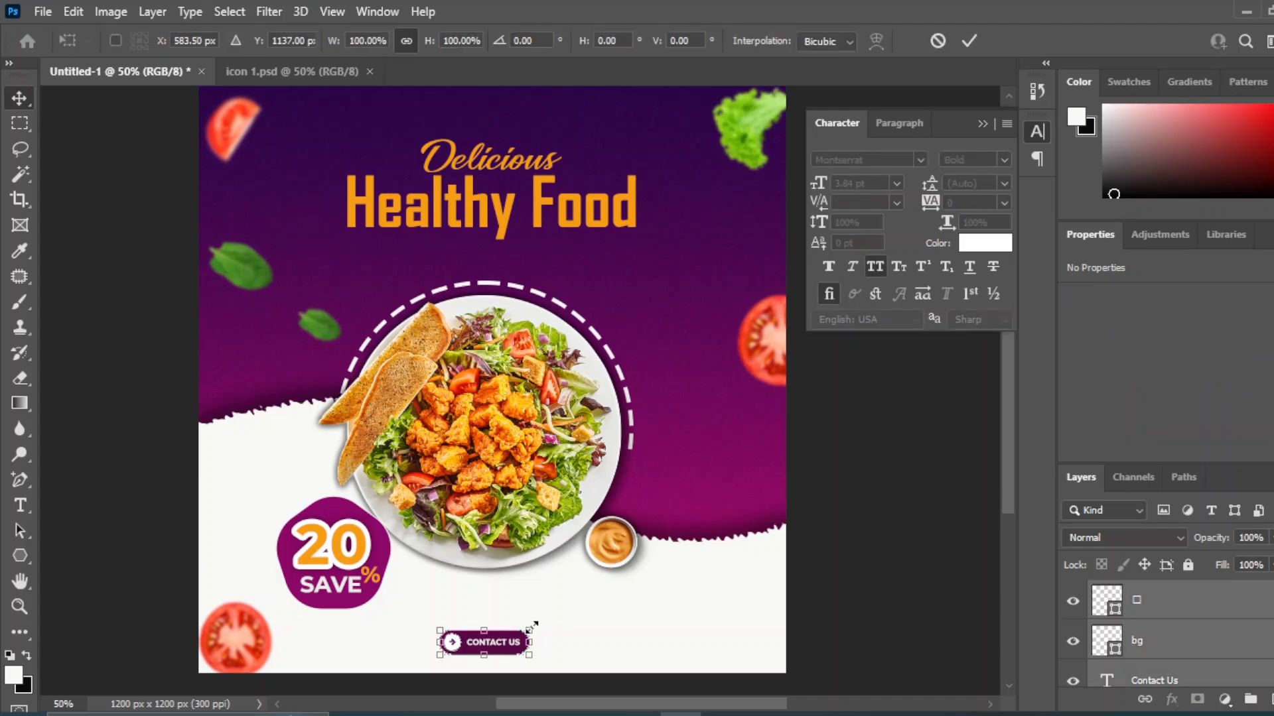
pyautogui.moveTo(532, 626)
pyautogui.mouseDown()
pyautogui.moveTo(545, 622)
pyautogui.moveTo(488, 646)
pyautogui.moveTo(552, 643)
pyautogui.mouseUp()
pyautogui.press('Return')
# - Replace the button's label with "ORDER NOW" and enlarge the text to 5.07 pt
pyautogui.click(877, 551)
pyautogui.click(492, 641)
pyautogui.click(19, 504)
pyautogui.write('ORDER NOW')
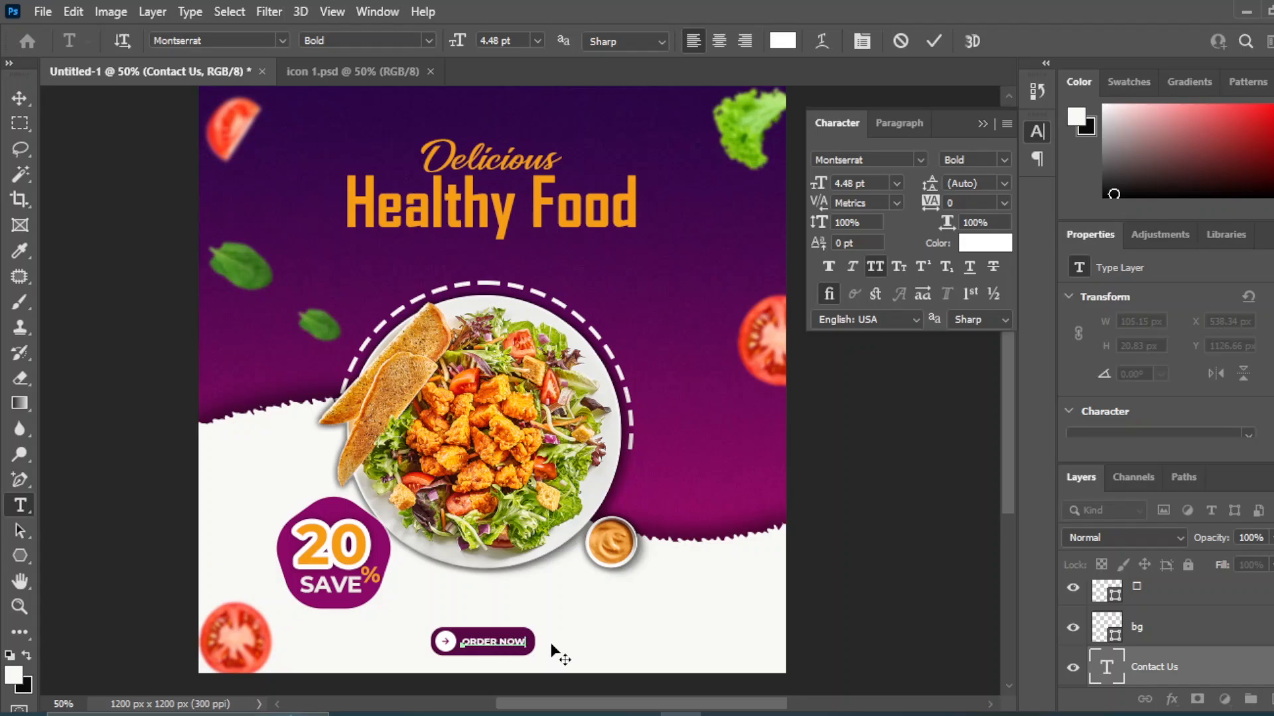
pyautogui.click(20, 99)
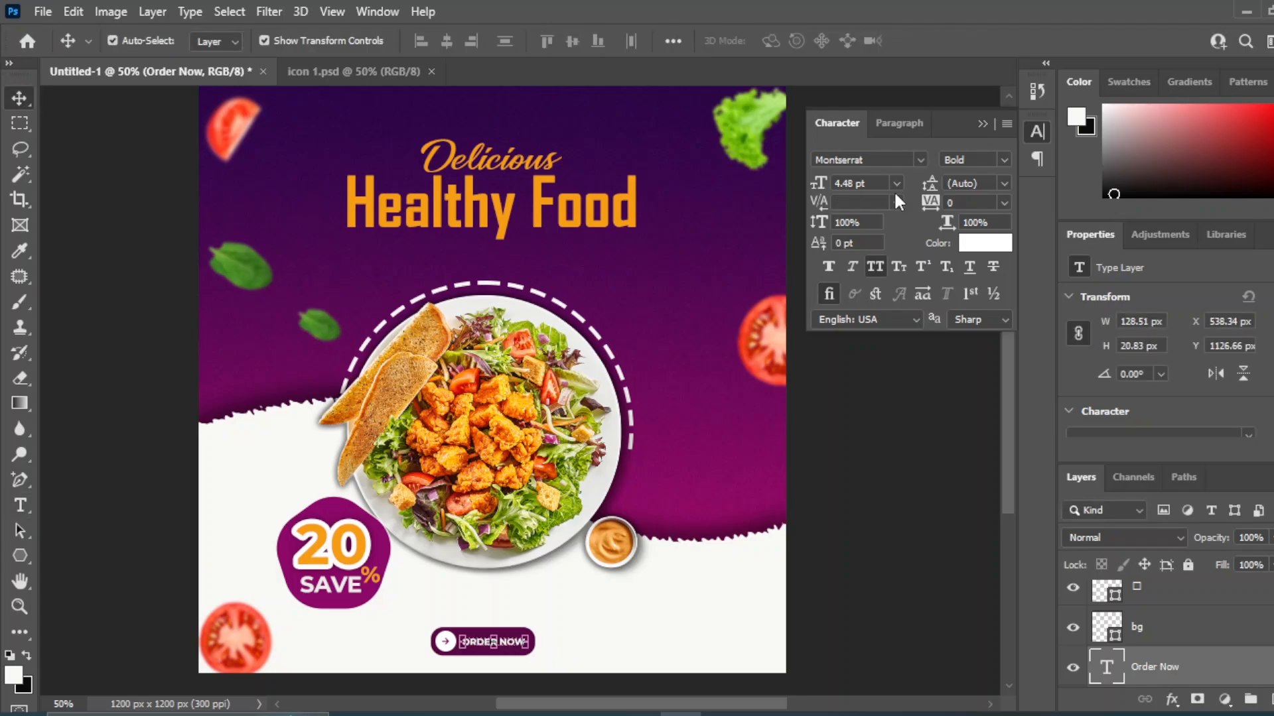
pyautogui.click(896, 184)
pyautogui.click(877, 226)
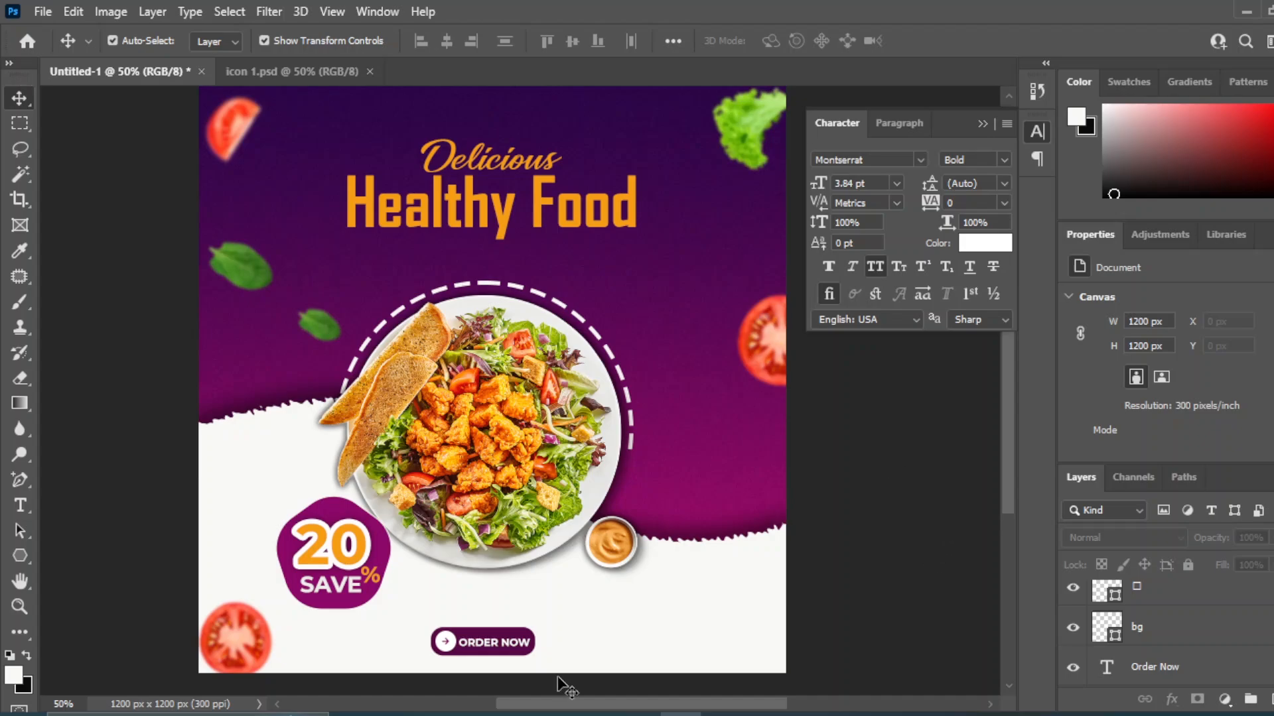
# - Duplicate the "ORDER NOW" label, move the copy to the banner's bottom-right corner and colour it purple-magenta
pyautogui.click(528, 645)
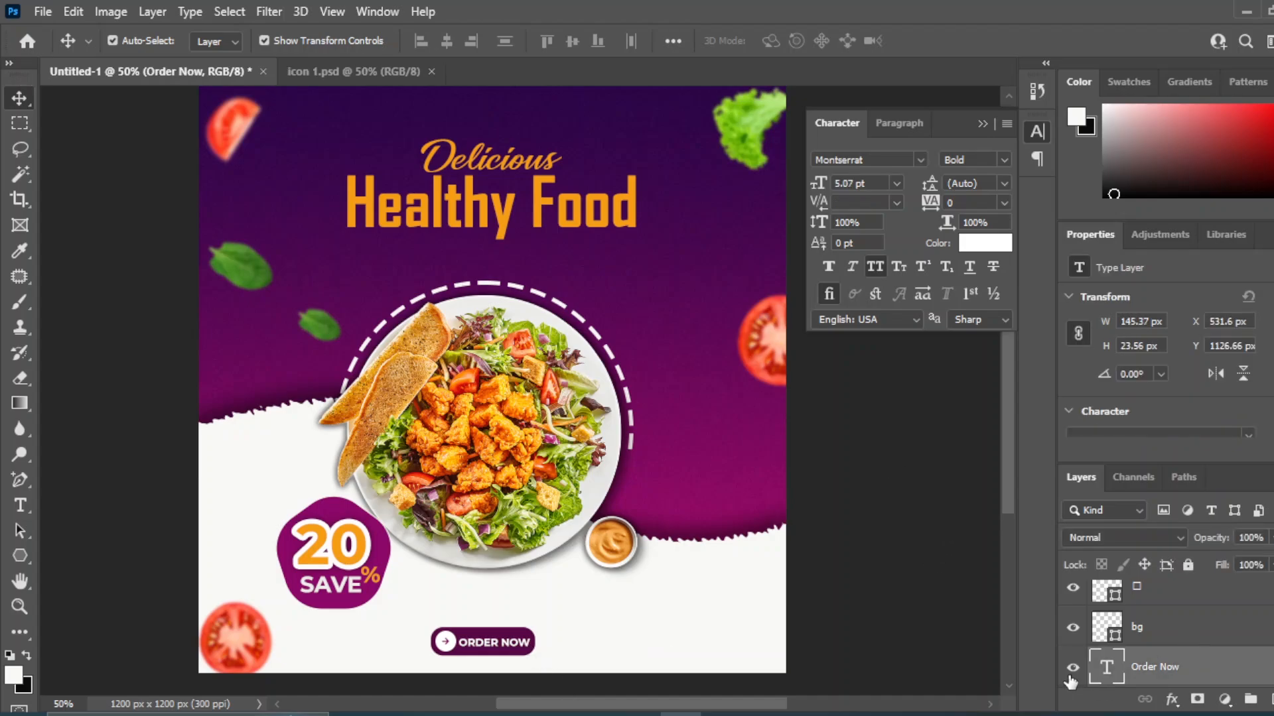
pyautogui.hotkey('ctrl', 'j')
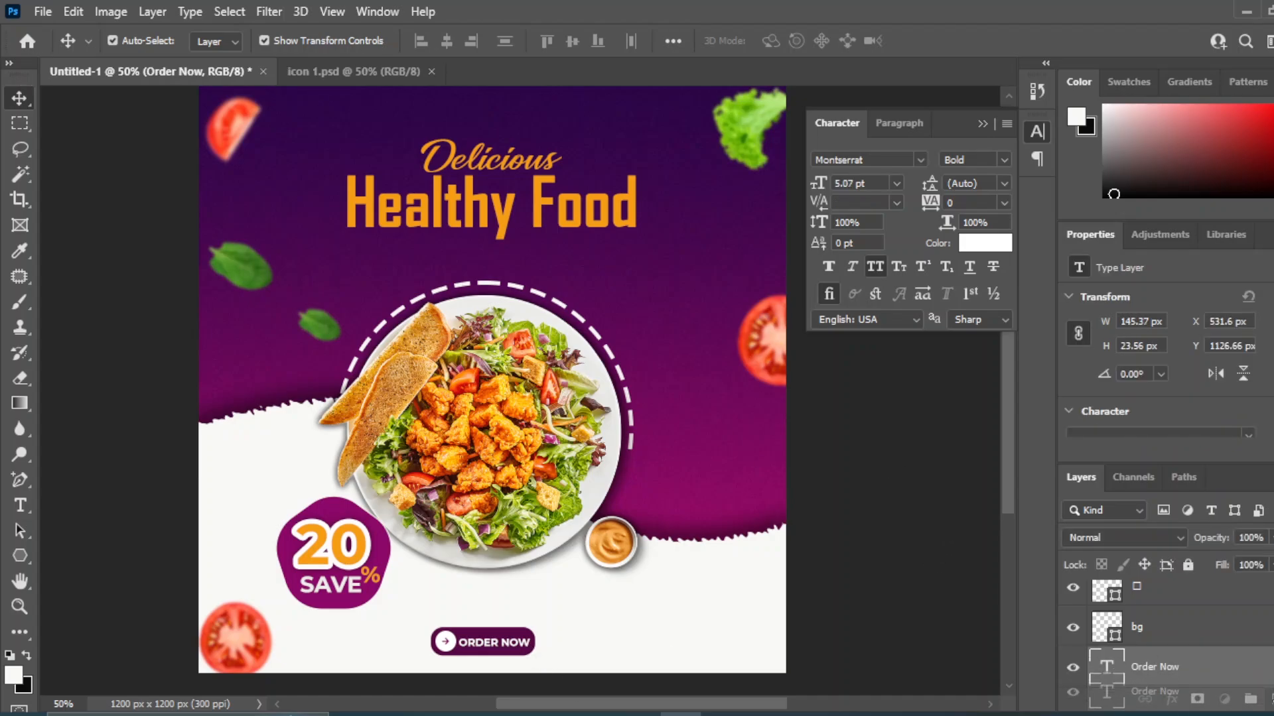
pyautogui.moveTo(513, 647); pyautogui.dragTo(719, 648)
pyautogui.click(985, 243)
pyautogui.click(687, 488)
pyautogui.press('Return')
pyautogui.click(20, 505)
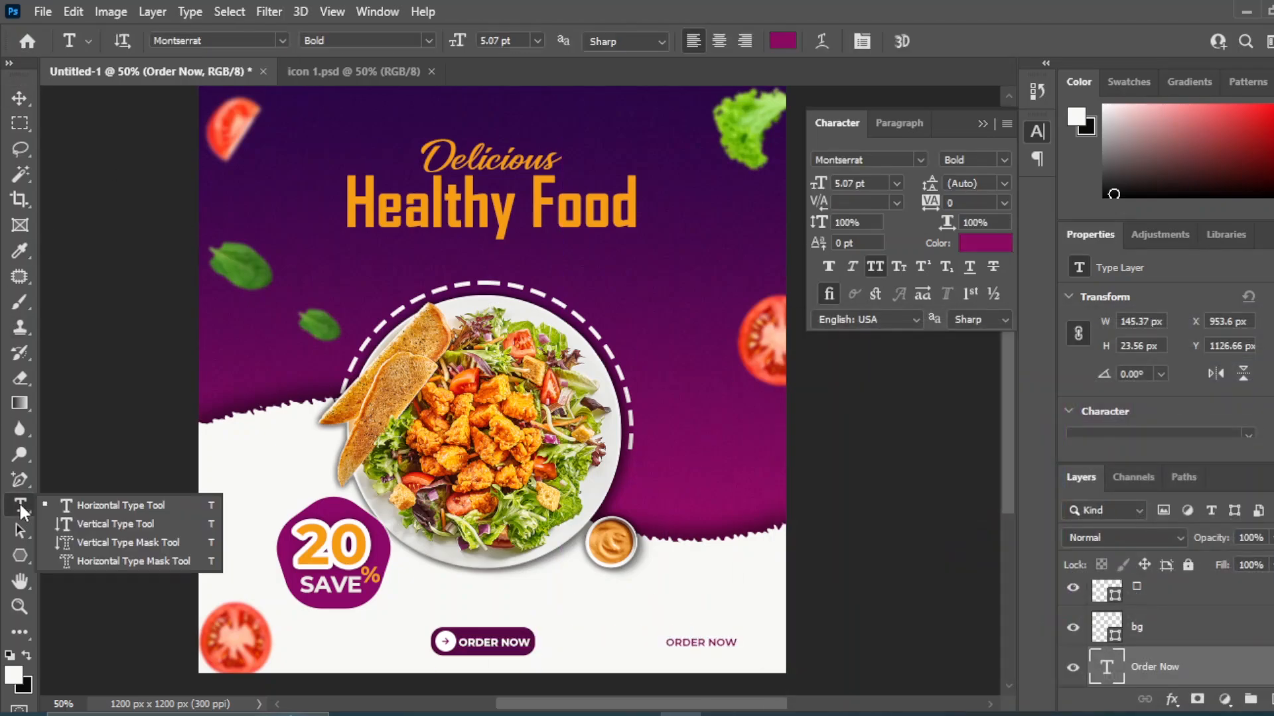
pyautogui.click(79, 506)
pyautogui.click(875, 266)
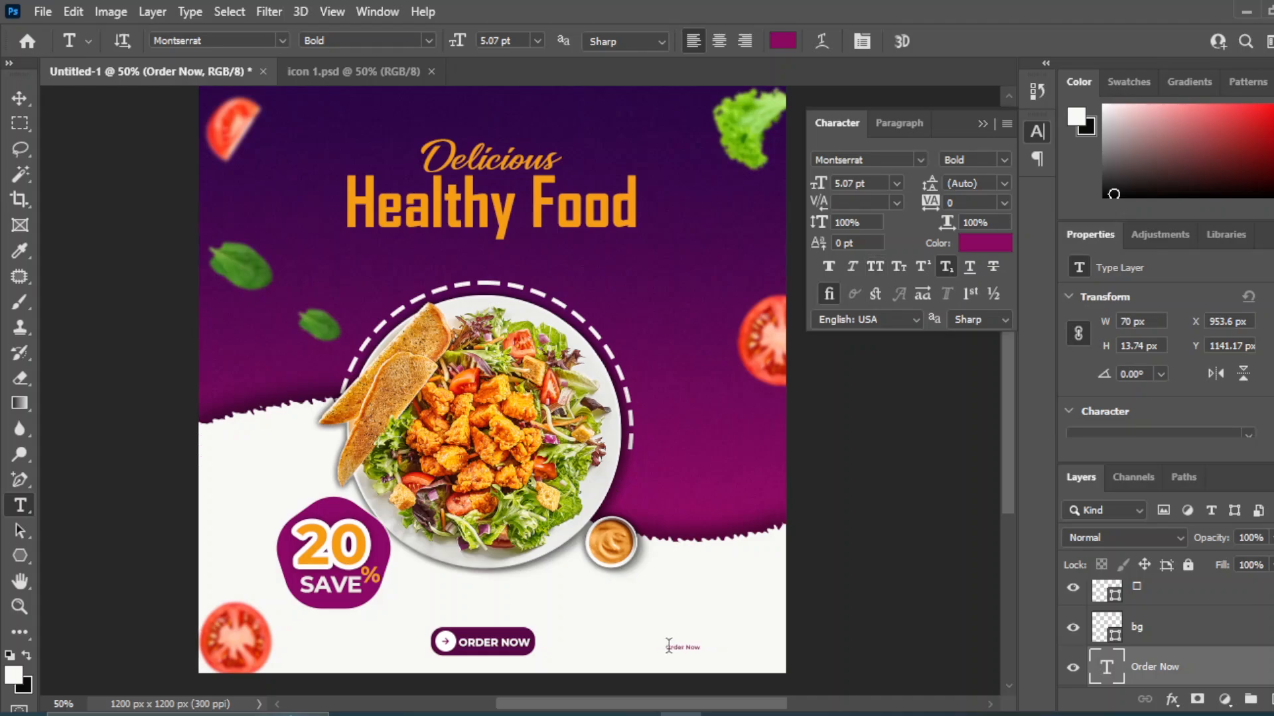
pyautogui.moveTo(669, 647); pyautogui.dragTo(753, 651)
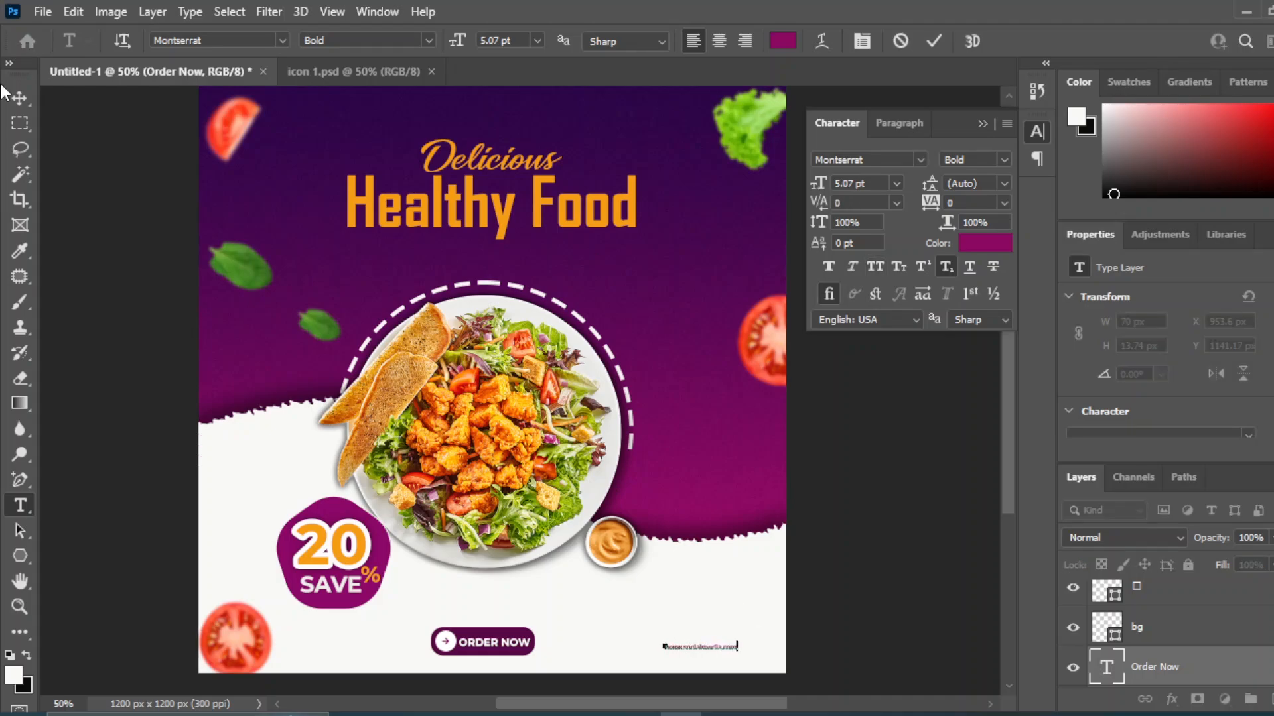
pyautogui.click(19, 97)
pyautogui.click(897, 183)
pyautogui.click(863, 226)
pyautogui.click(897, 183)
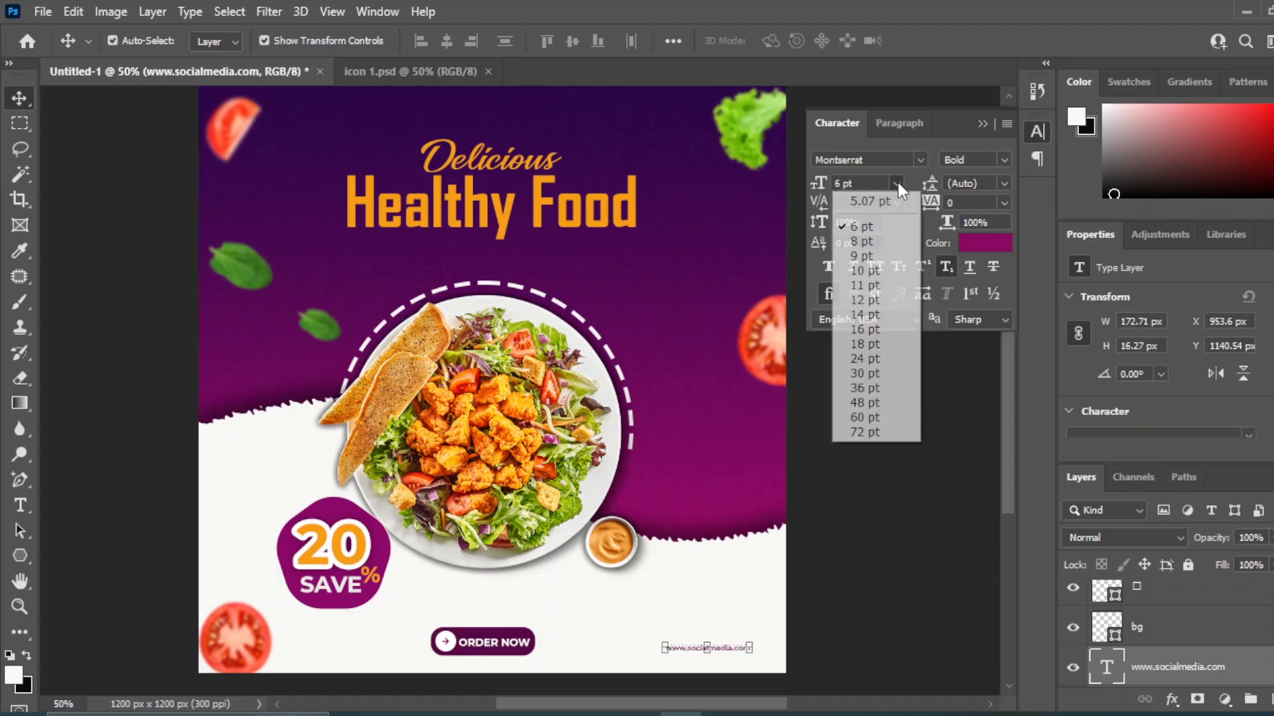
pyautogui.click(862, 255)
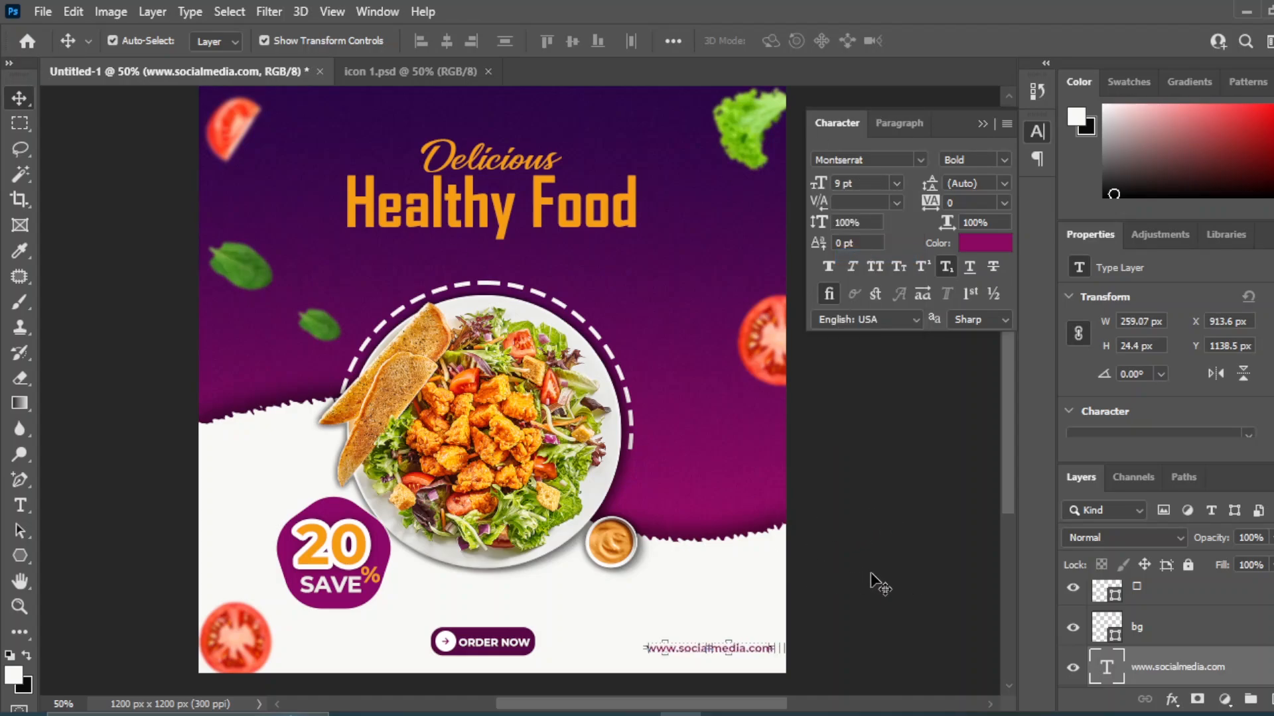